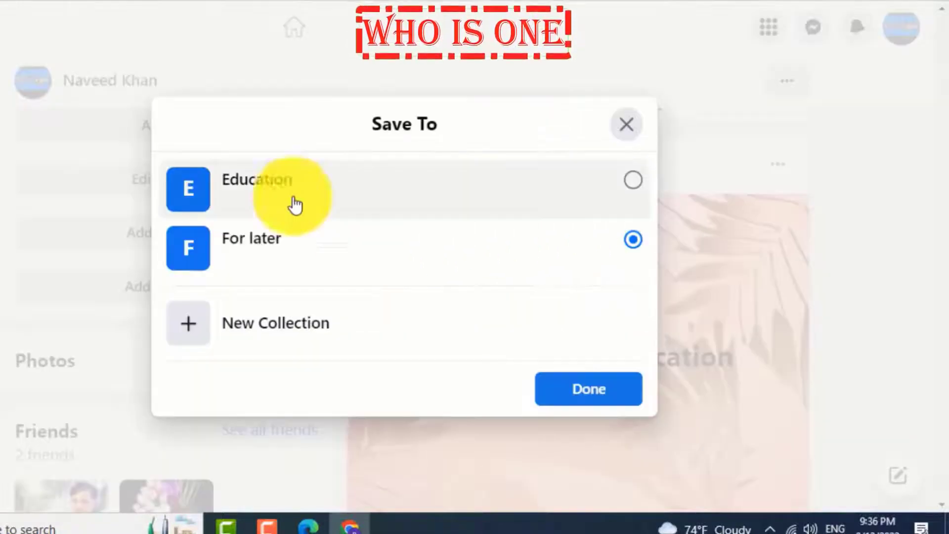
# - Confirm the For later collection for the post and set who can comment on it to Public
pyautogui.click(618, 399)
pyautogui.click(778, 164)
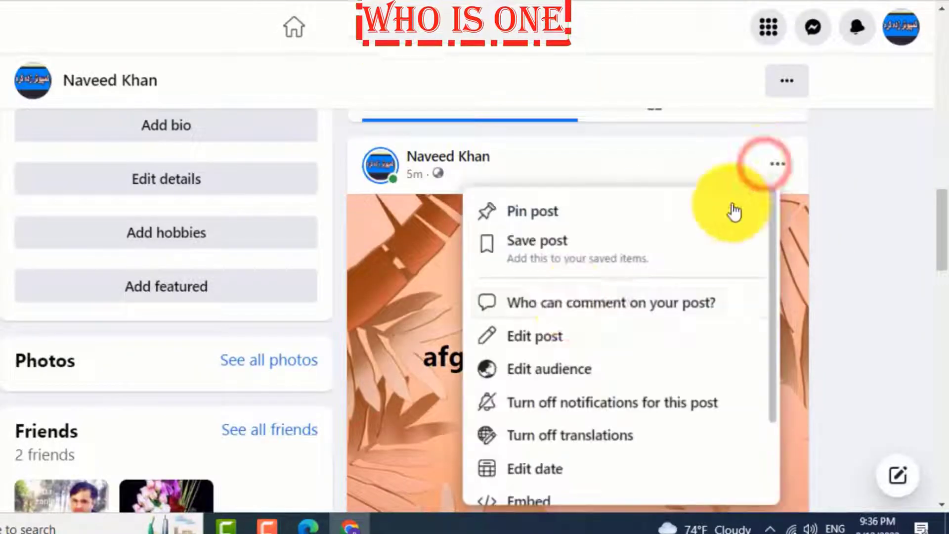
pyautogui.click(664, 319)
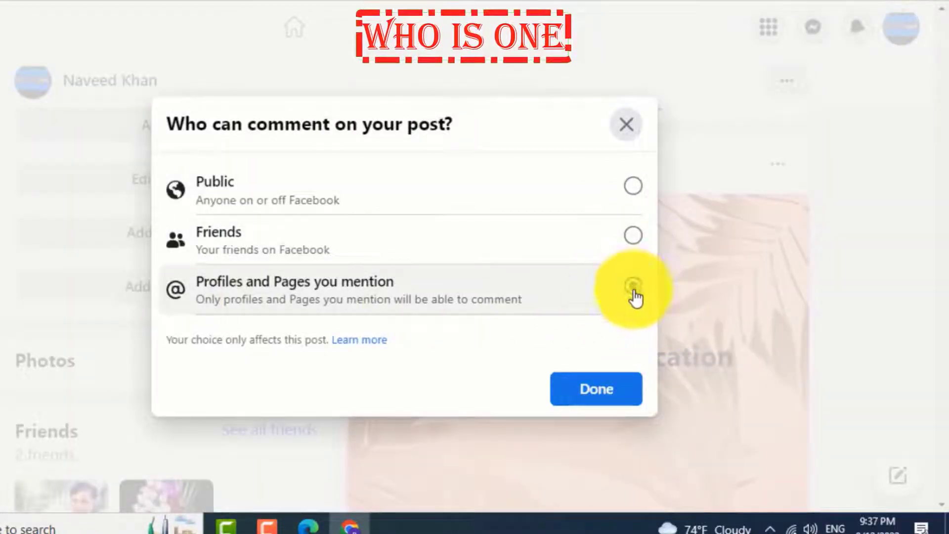
pyautogui.click(628, 188)
# - Edit the post's text to "Afghan World Education" on the pink-drip waffle background and save it
pyautogui.click(776, 164)
pyautogui.click(532, 341)
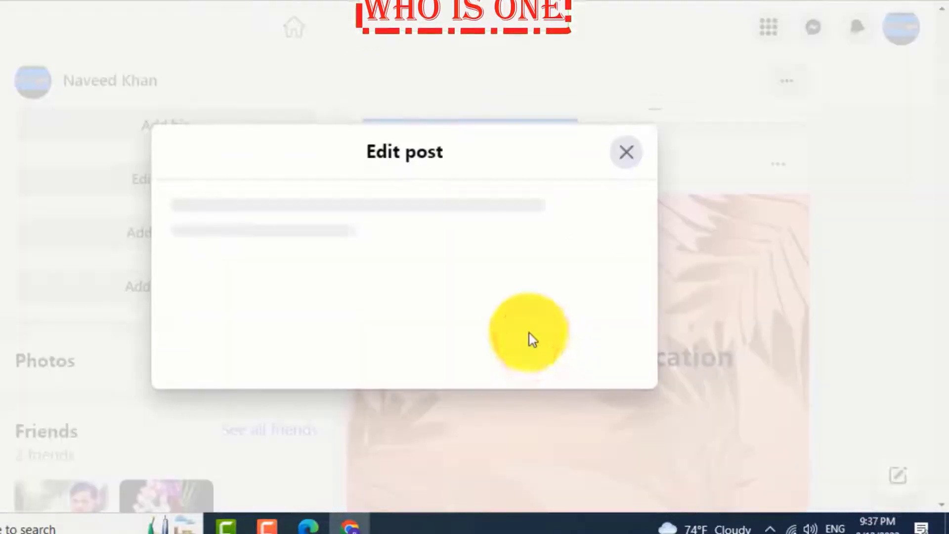
pyautogui.write('A')
pyautogui.scroll(-3, 376, 267)
pyautogui.click(502, 302)
pyautogui.click(316, 305)
pyautogui.scroll(-3, 398, 273)
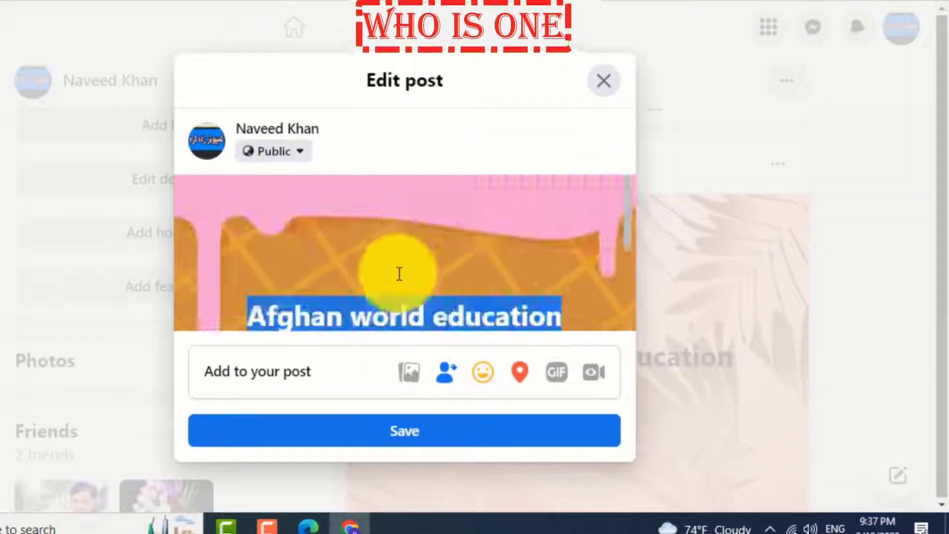
pyautogui.scroll(1, 434, 250)
pyautogui.click(588, 240)
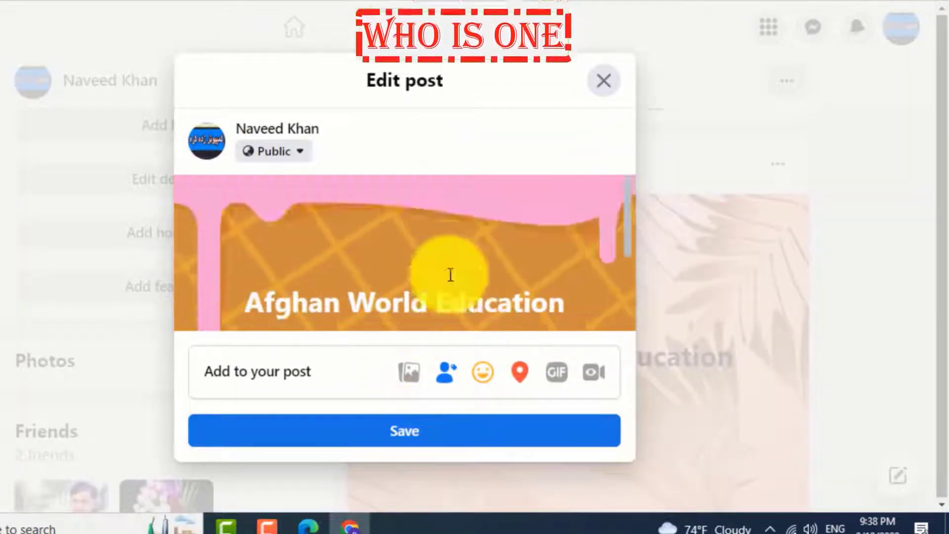
pyautogui.click(417, 435)
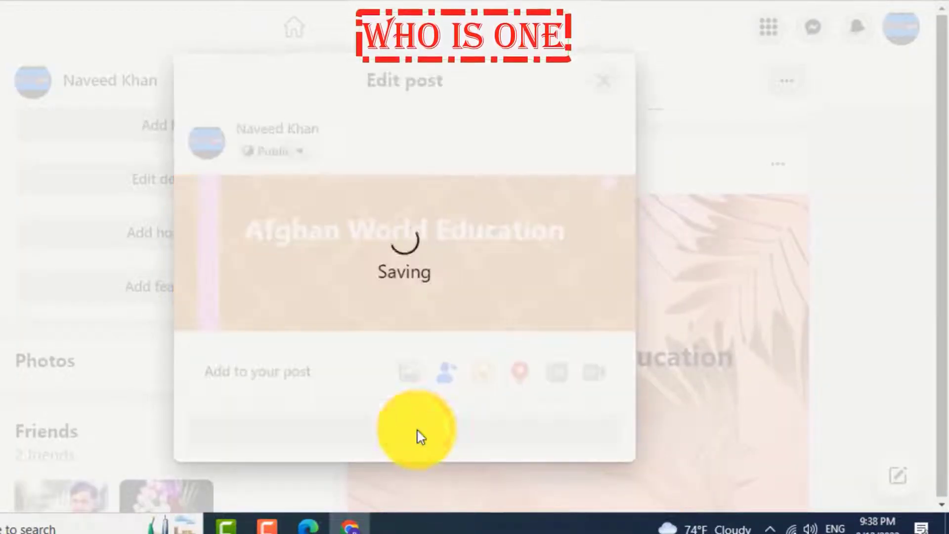
# - Review the audience choices for the post and set its audience to Public
pyautogui.click(787, 81)
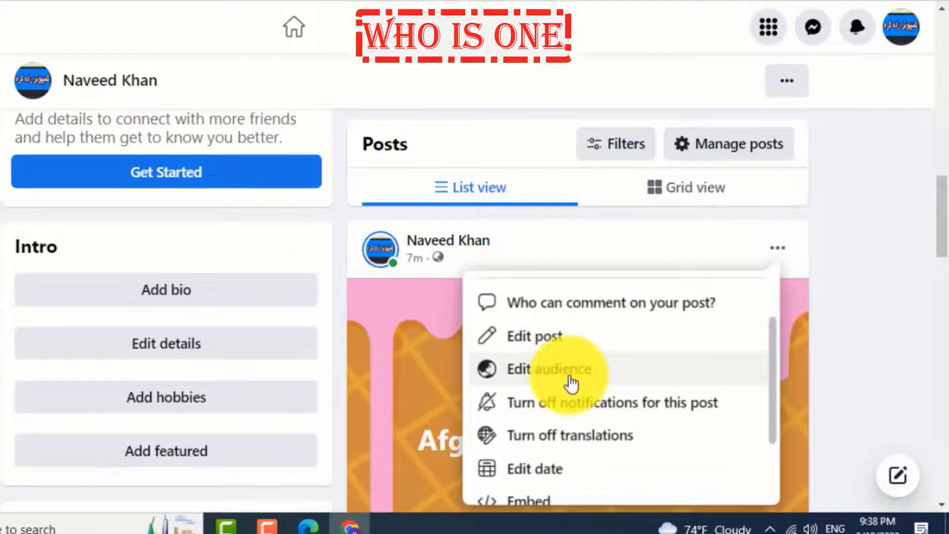
pyautogui.click(570, 383)
pyautogui.scroll(-3, 501, 277)
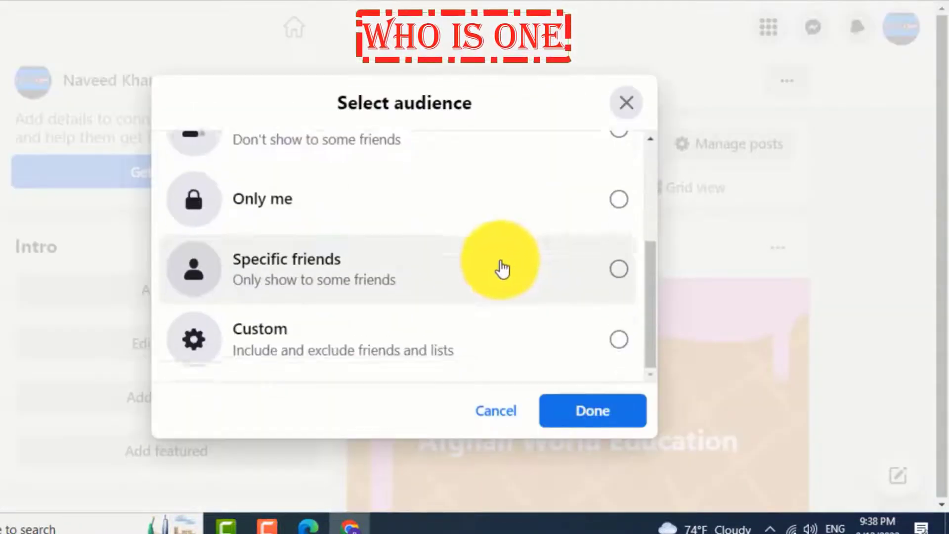
pyautogui.scroll(3, 296, 197)
pyautogui.scroll(-1, 480, 250)
pyautogui.scroll(-2, 263, 291)
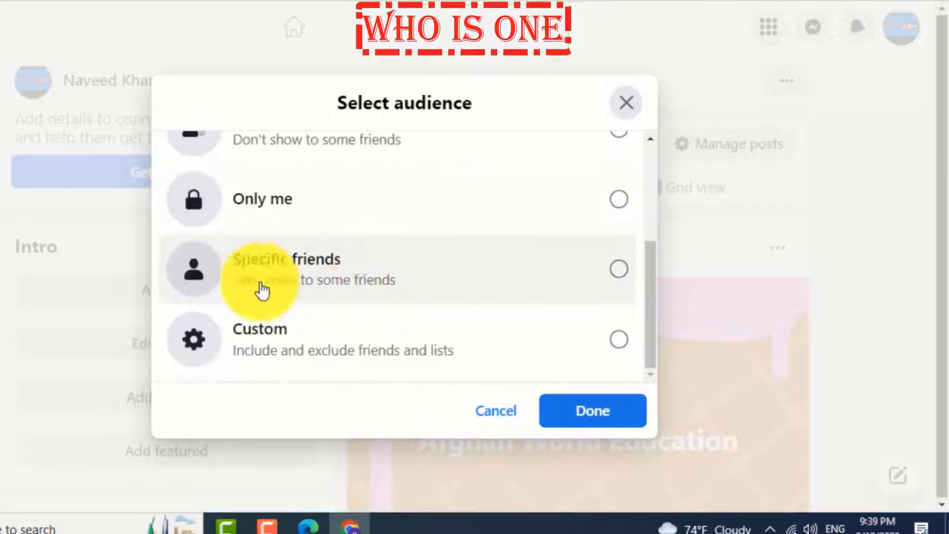
pyautogui.scroll(2, 360, 244)
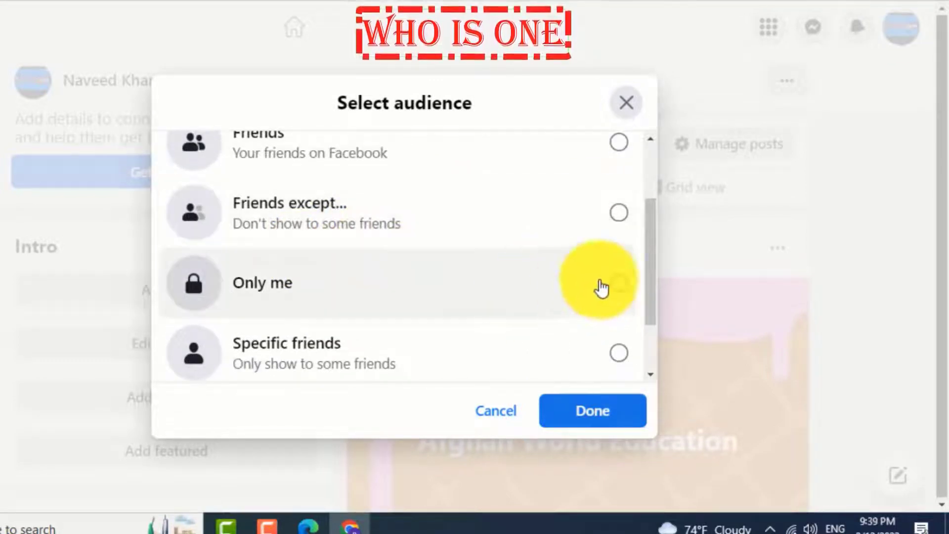
pyautogui.click(598, 288)
pyautogui.scroll(-2, 360, 314)
pyautogui.scroll(4, 505, 340)
pyautogui.click(595, 208)
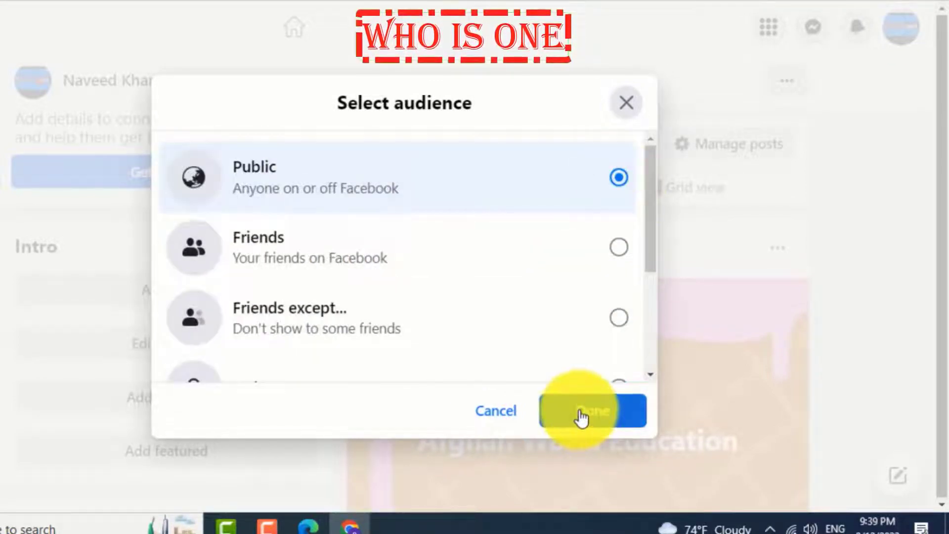
pyautogui.click(582, 413)
# - Turn off notifications and translations for the "Afghan World Education" post
pyautogui.click(777, 247)
pyautogui.scroll(-2, 618, 321)
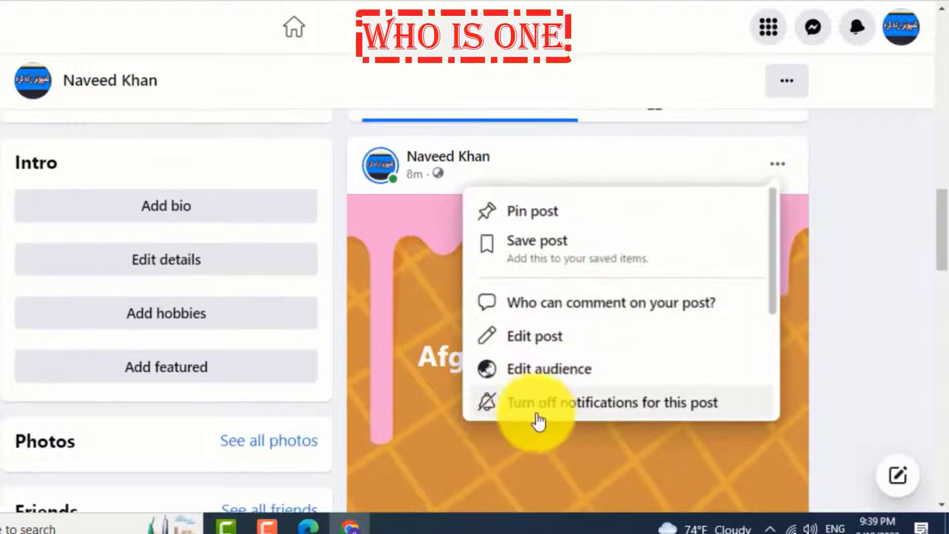
pyautogui.scroll(-2, 563, 417)
pyautogui.click(528, 306)
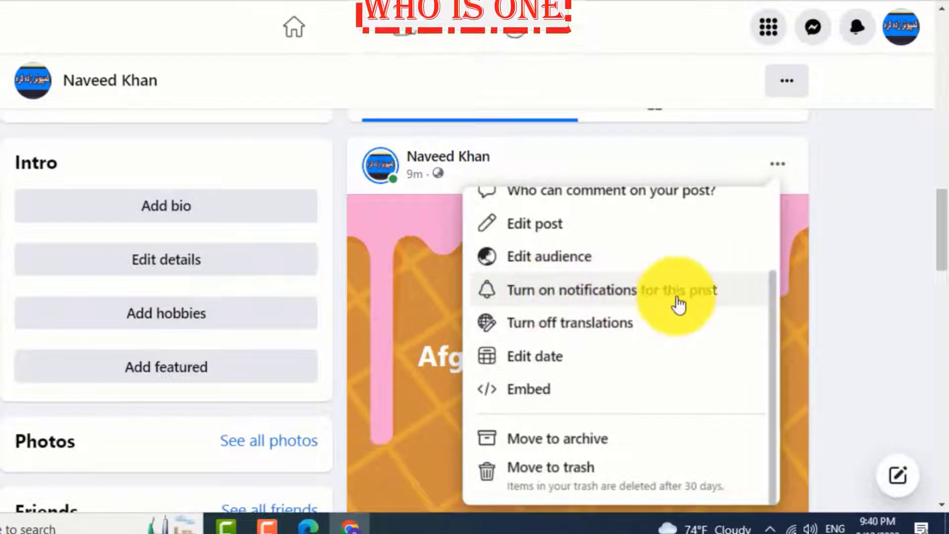
pyautogui.click(609, 336)
# - View the post's date and time options in Edit Date and close the dialog without saving
pyautogui.scroll(-3, 735, 148)
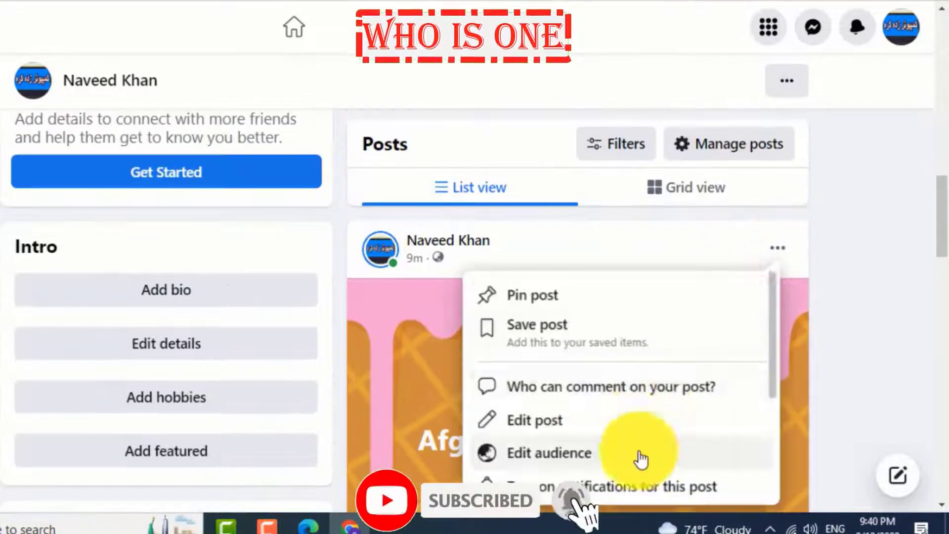
pyautogui.scroll(-3, 588, 359)
pyautogui.click(593, 384)
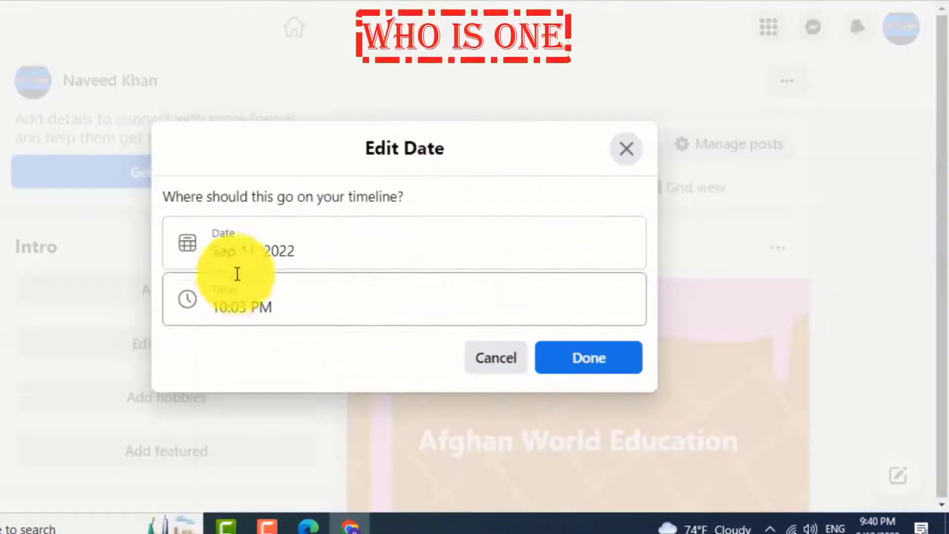
pyautogui.click(254, 247)
pyautogui.click(547, 303)
pyautogui.click(461, 199)
pyautogui.click(503, 361)
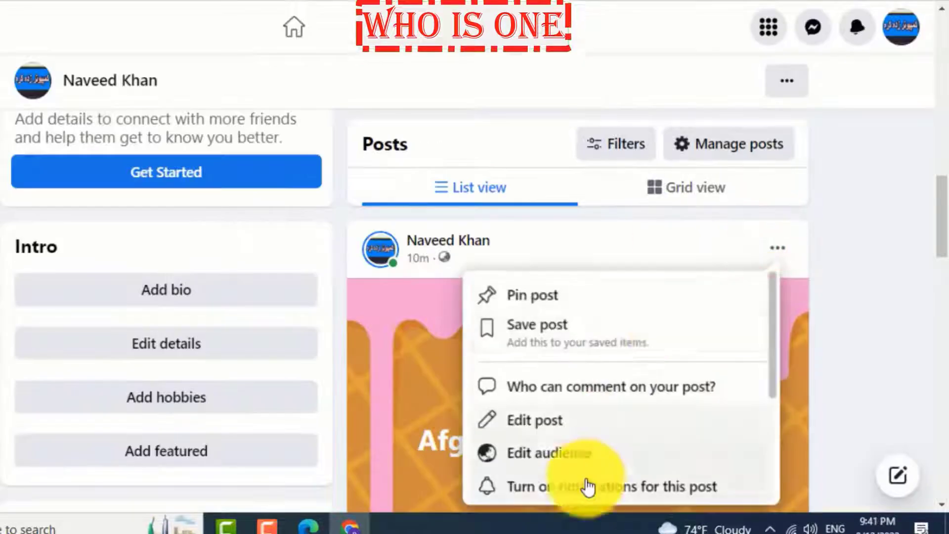
# - Move the "Afghan World Education" post to the trash and confirm the move
pyautogui.scroll(-3, 586, 483)
pyautogui.click(572, 475)
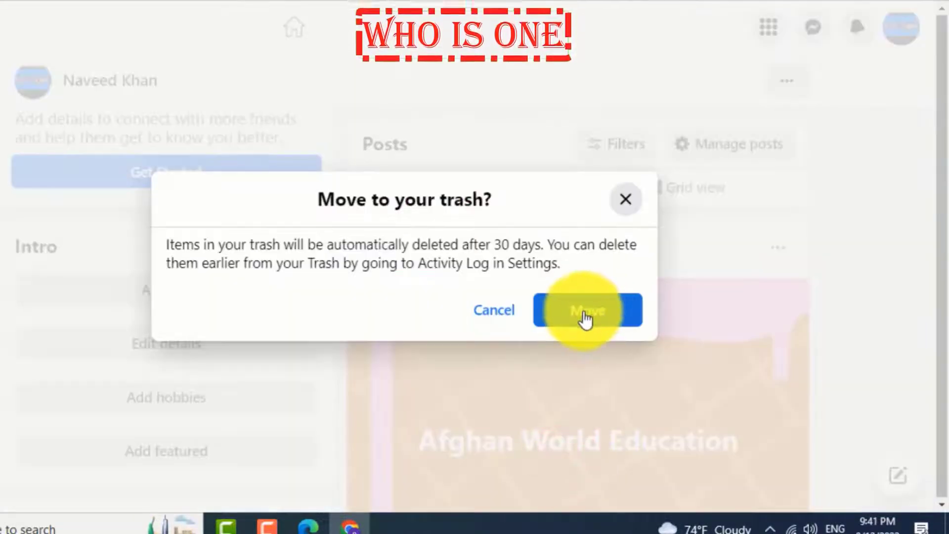
pyautogui.click(586, 319)
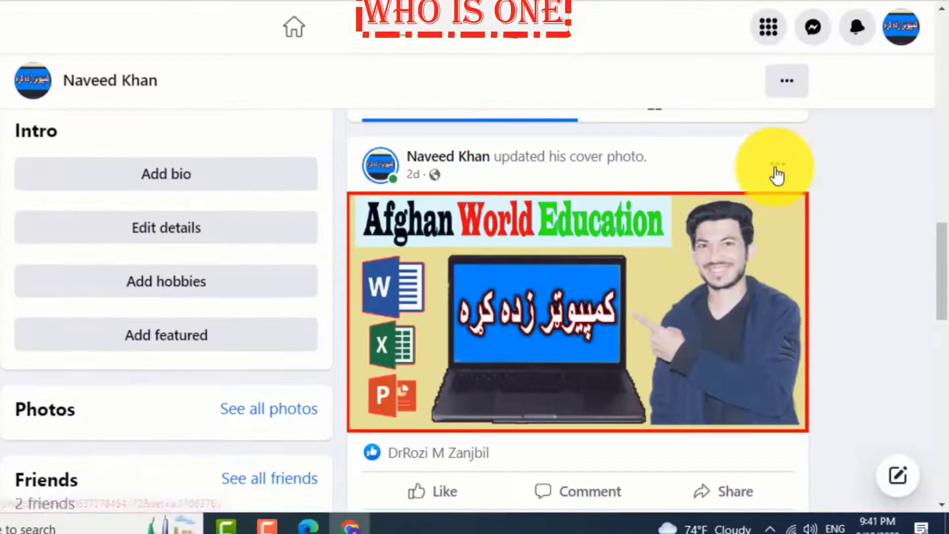
# - Review the options available for the cover photo post, including Hide from profile
pyautogui.click(777, 166)
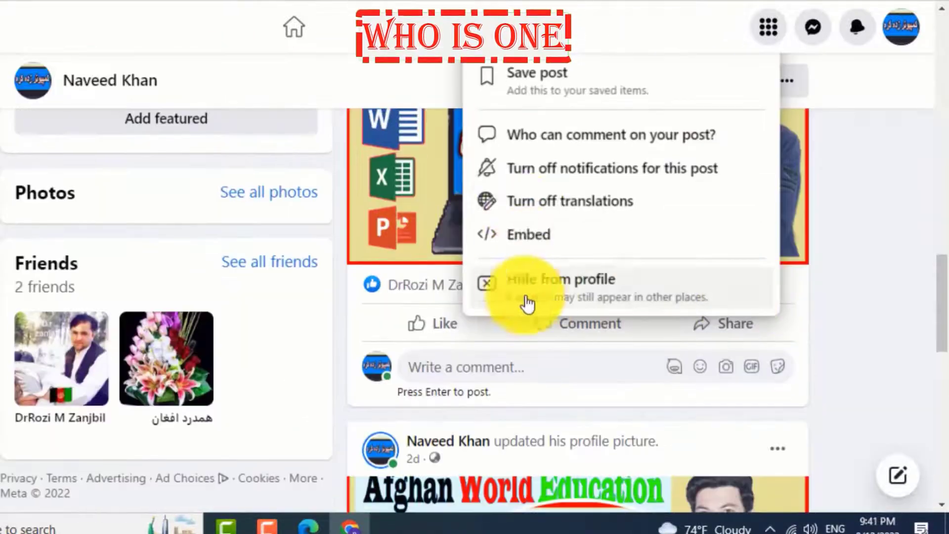
pyautogui.scroll(3, 608, 290)
pyautogui.click(470, 219)
pyautogui.scroll(4, 614, 290)
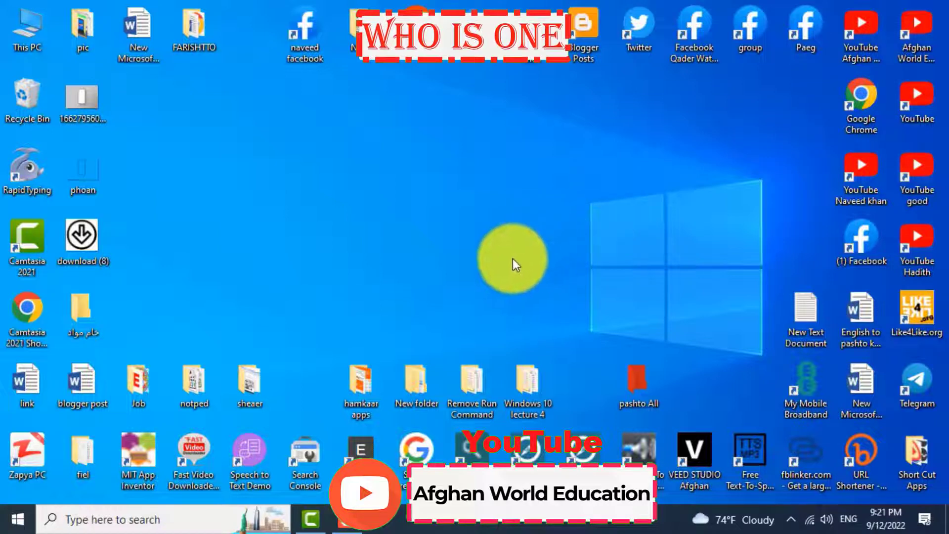
pyautogui.click(117, 523)
pyautogui.click(683, 262)
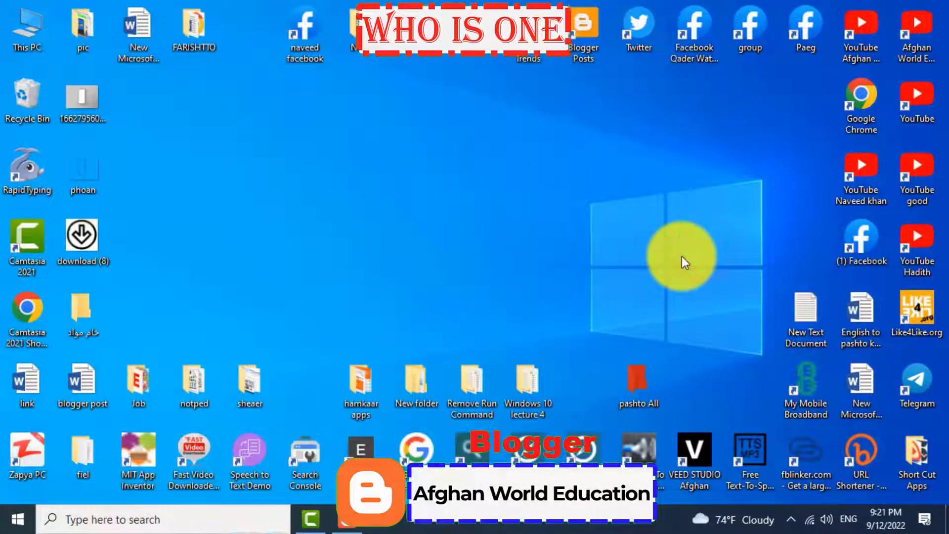
pyautogui.click(170, 521)
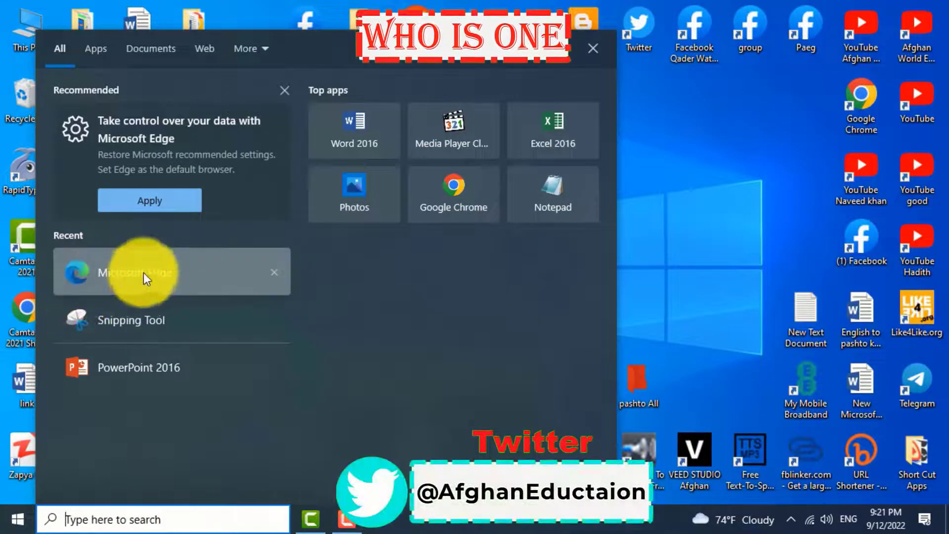
pyautogui.click(795, 168)
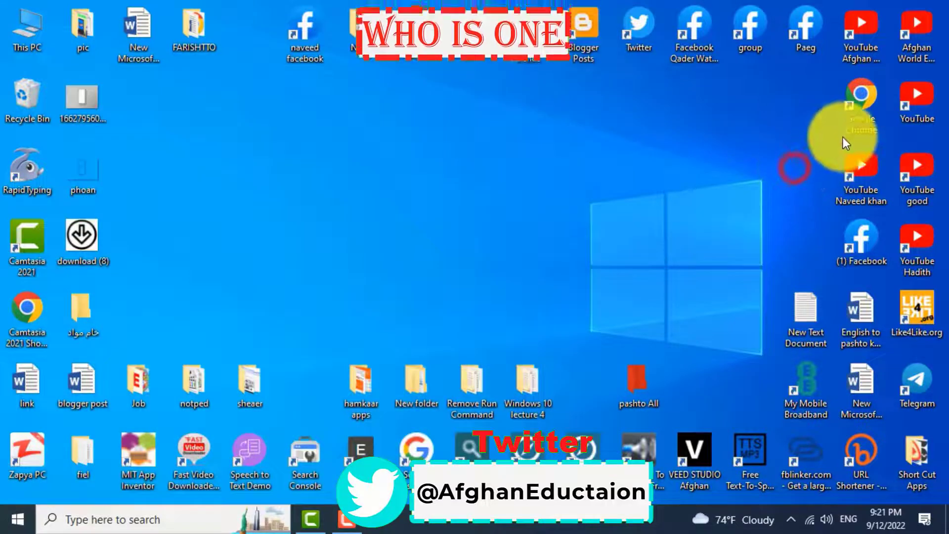
# - Search Windows for "edge", launch Microsoft Edge and dismiss the notice about controlled proxy settings
pyautogui.click(150, 519)
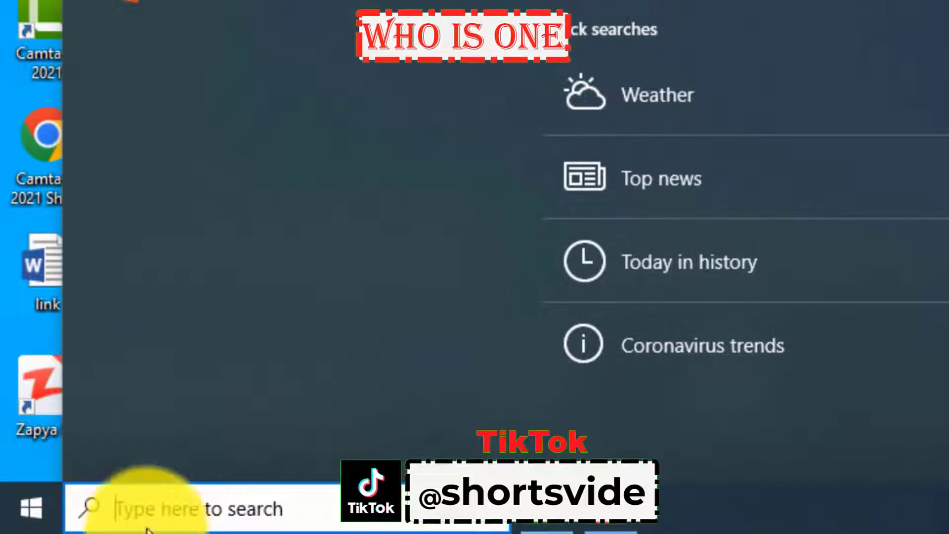
pyautogui.click(161, 499)
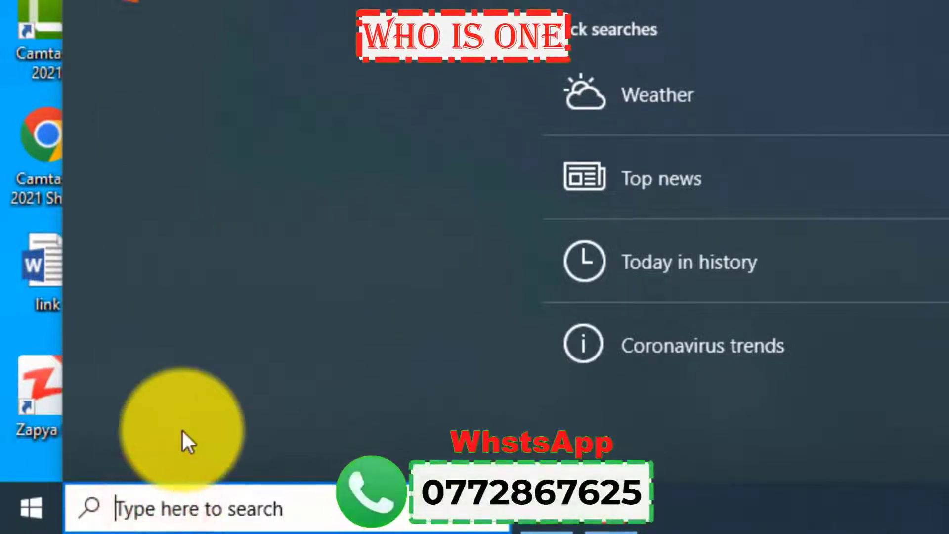
pyautogui.write('edge')
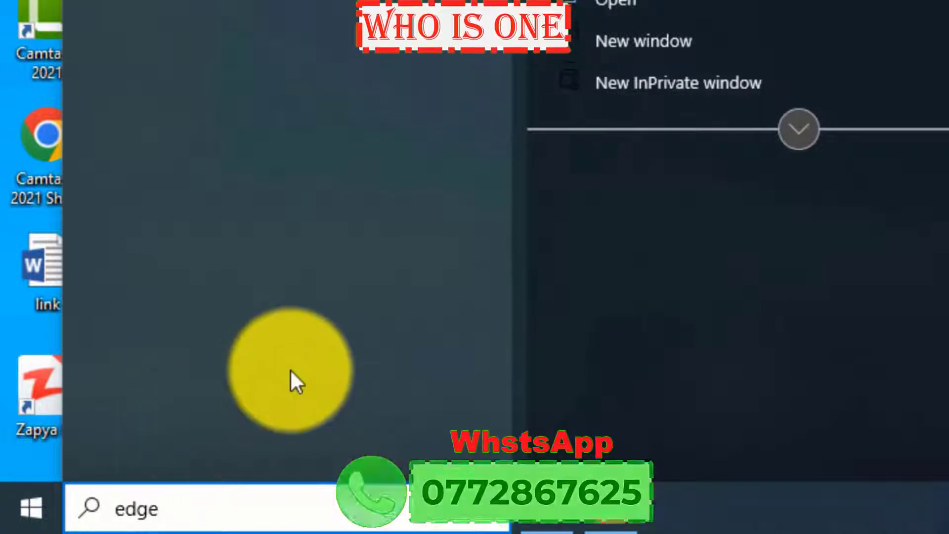
pyautogui.press('Return')
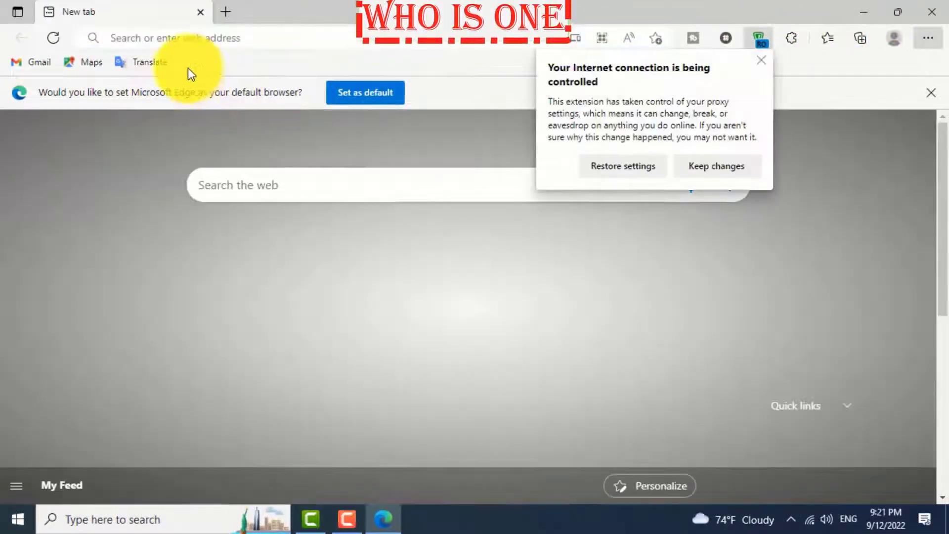
pyautogui.click(760, 60)
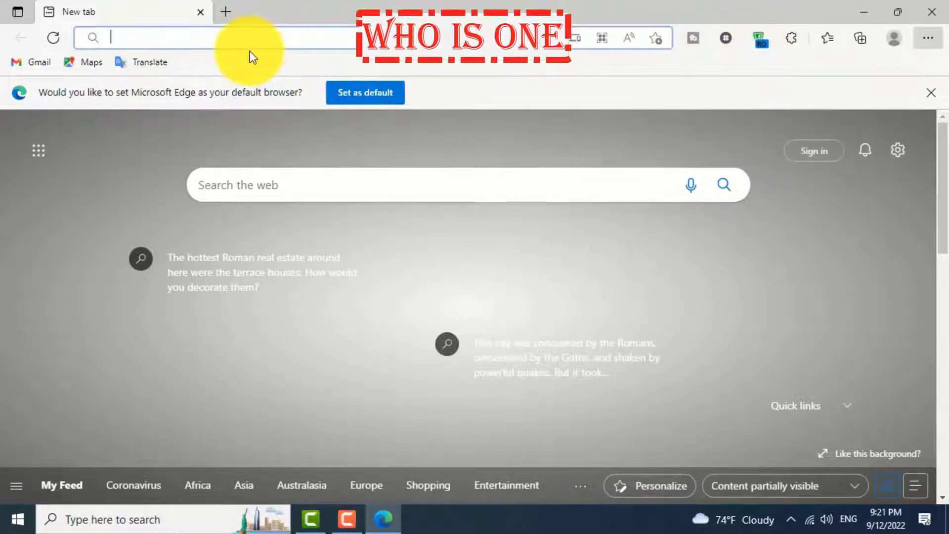
pyautogui.write('www')
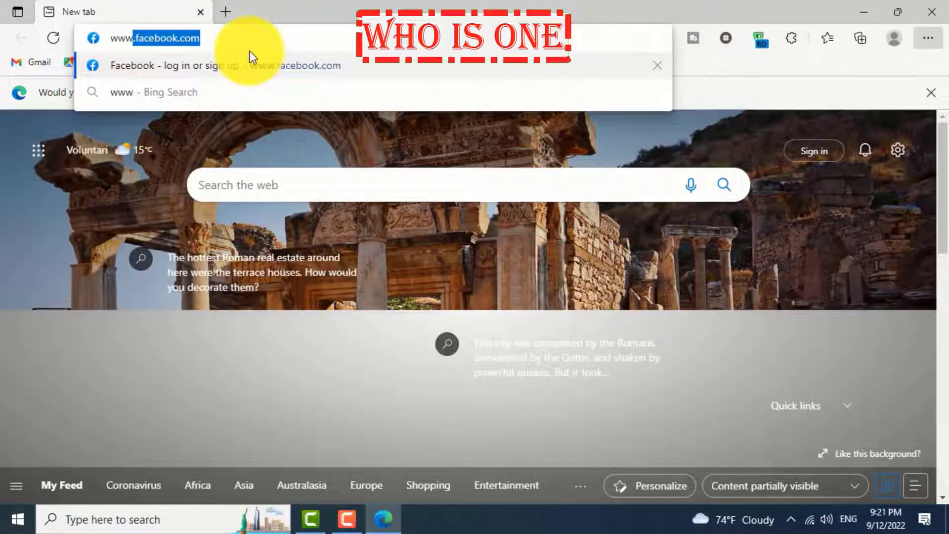
pyautogui.write('.facebook')
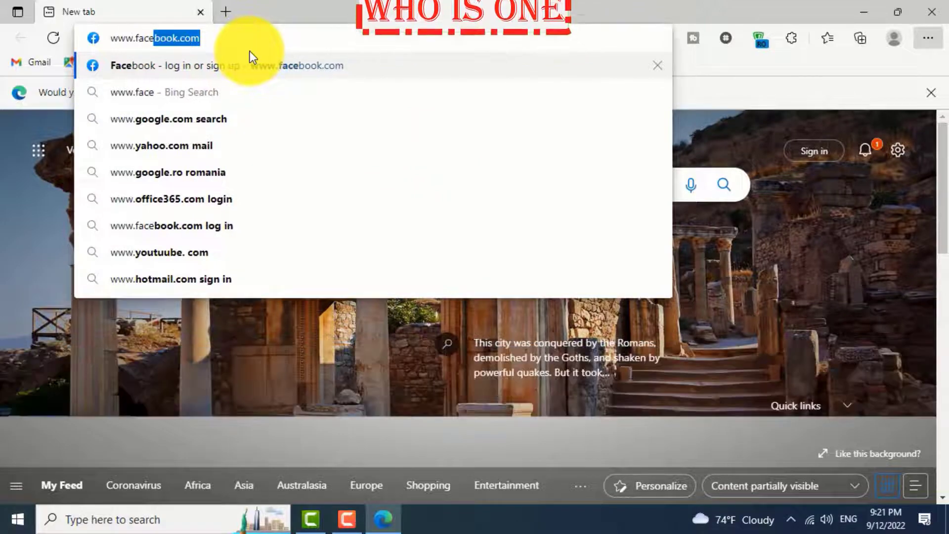
pyautogui.write('.com')
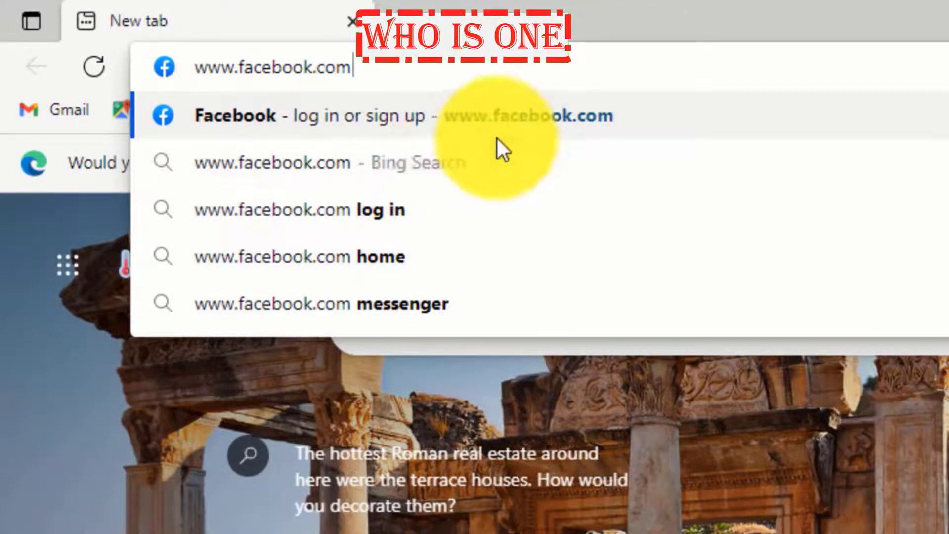
pyautogui.click(467, 118)
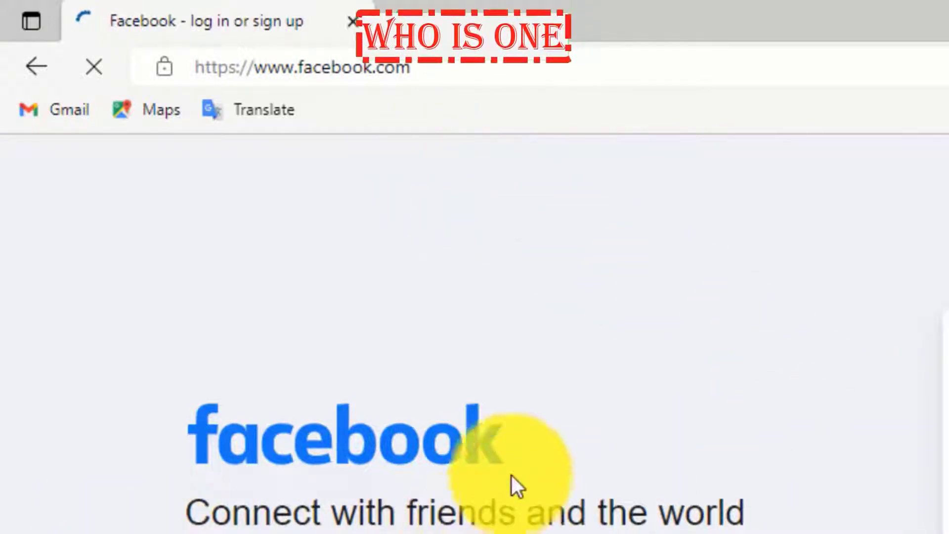
# - Open an additional blank browser tab and return to the Facebook login page
pyautogui.click(390, 23)
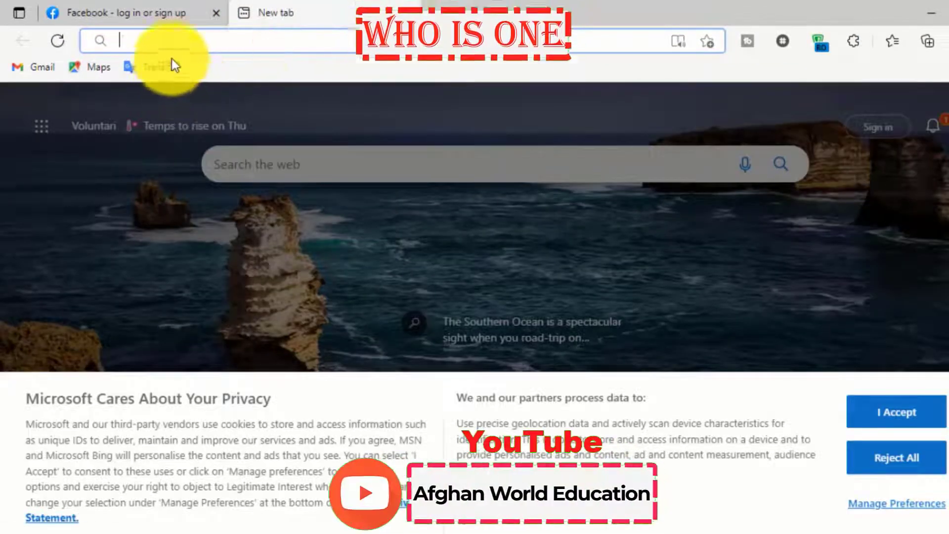
pyautogui.click(163, 13)
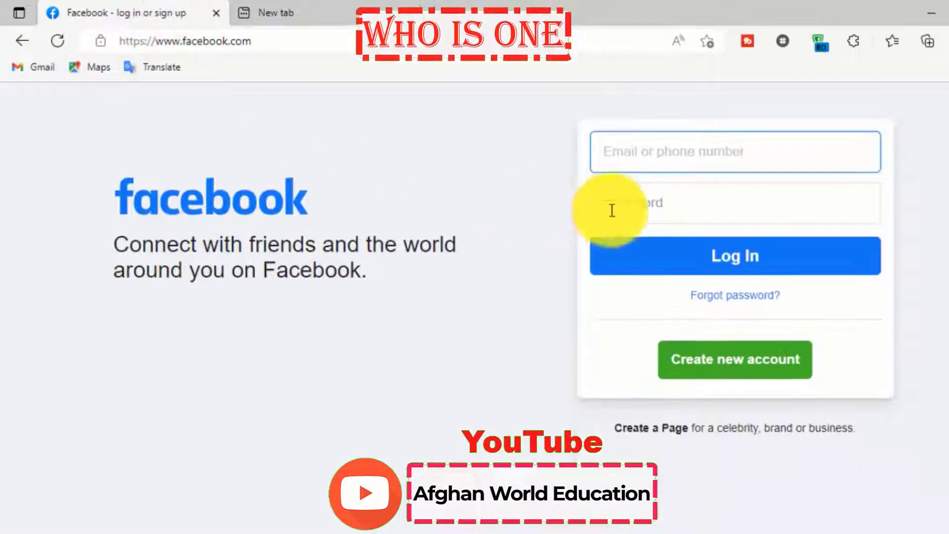
pyautogui.scroll(1, 612, 210)
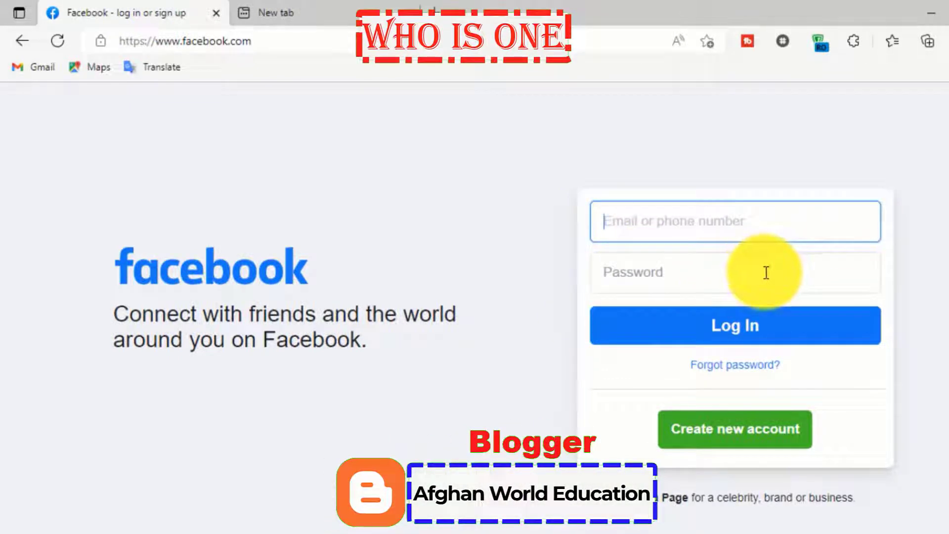
# - Examine the login page's email or phone and password fields, the Forgot password link and the Create new account option
pyautogui.click(690, 228)
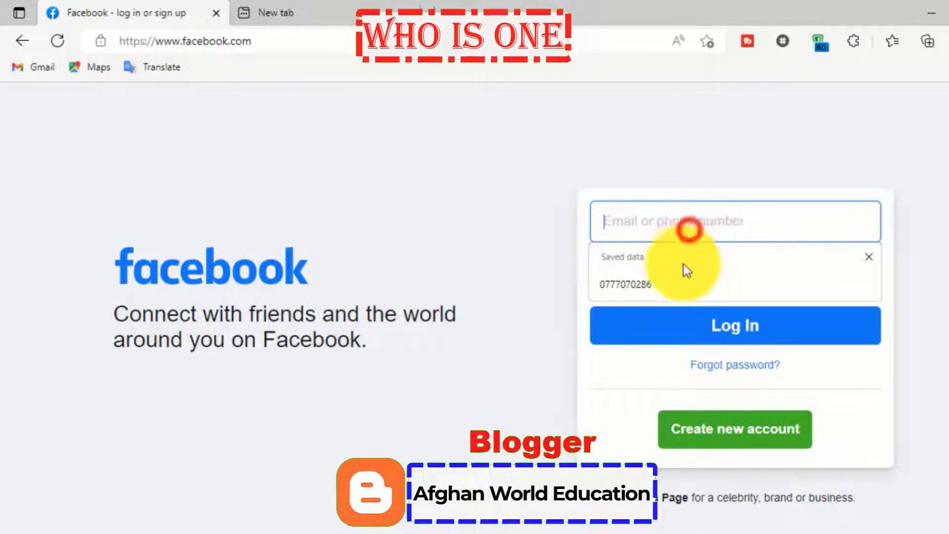
pyautogui.click(576, 194)
pyautogui.click(627, 267)
pyautogui.click(637, 219)
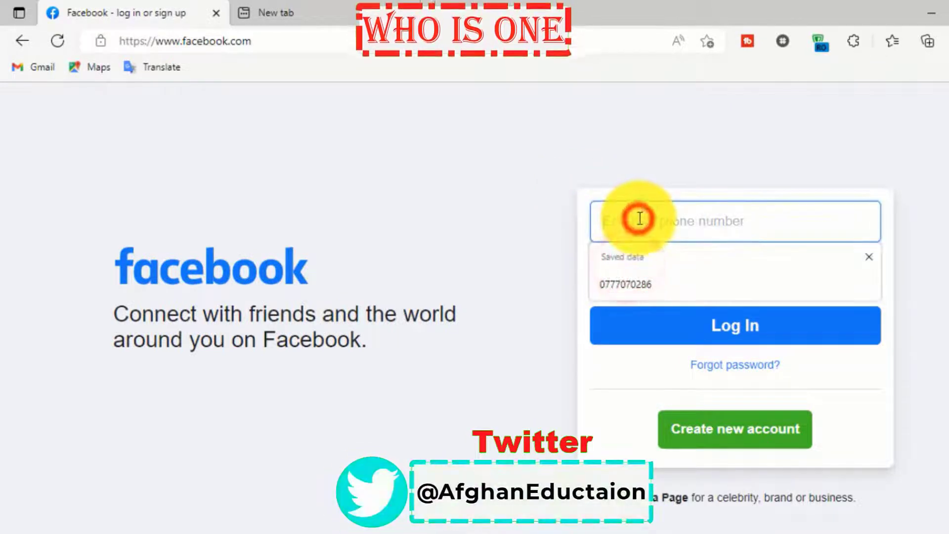
pyautogui.click(615, 185)
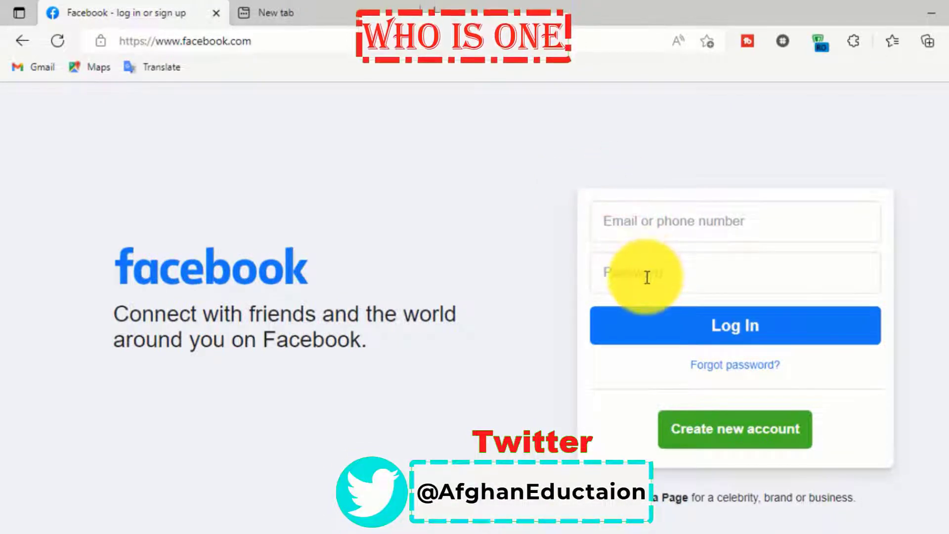
pyautogui.scroll(-1, 647, 278)
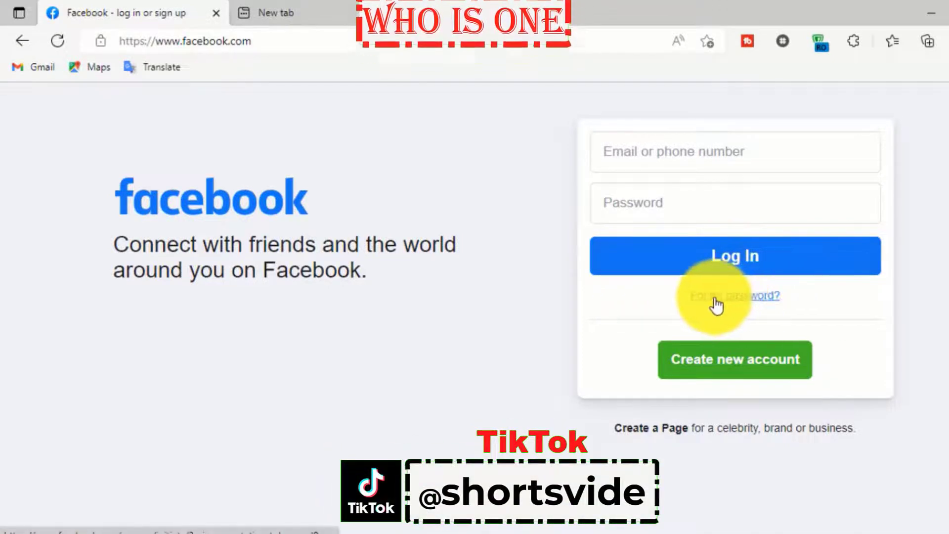
pyautogui.scroll(1, 717, 305)
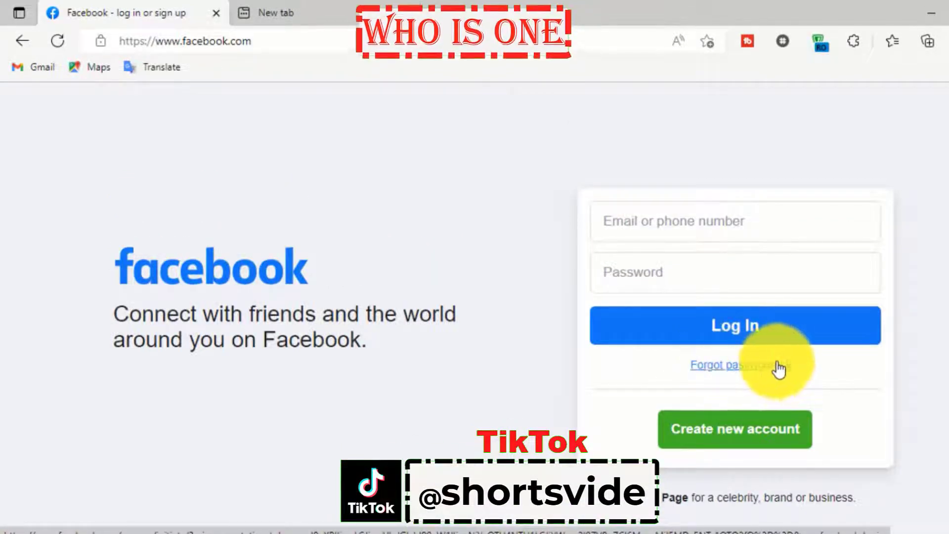
pyautogui.scroll(-1, 727, 372)
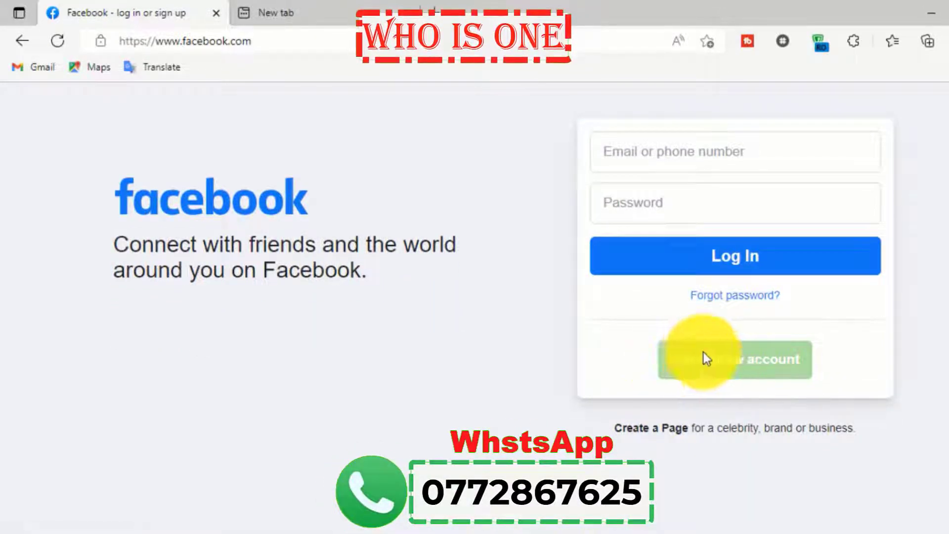
# - Open the Create new account form, review its name, contact, password, birthday and gender fields, and close it without signing up
pyautogui.click(706, 358)
pyautogui.scroll(-1, 660, 336)
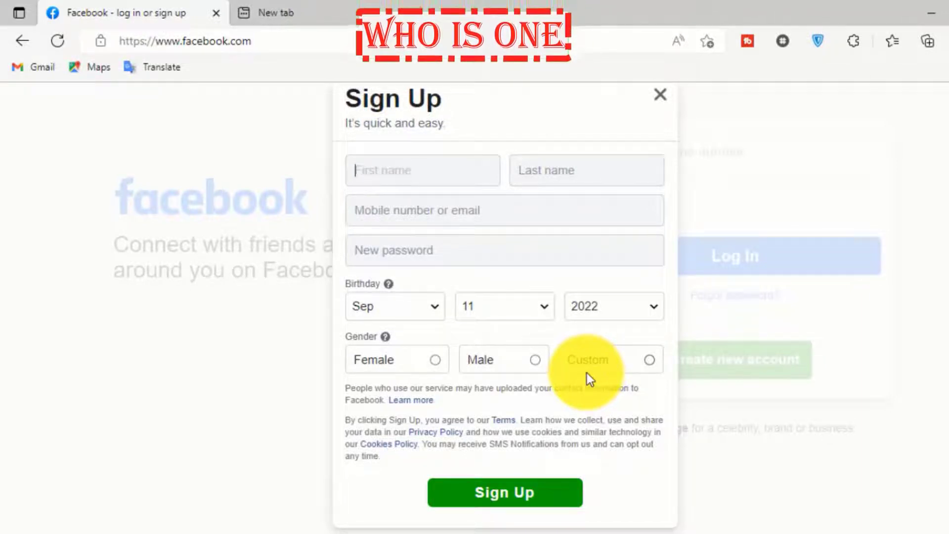
pyautogui.scroll(1, 615, 366)
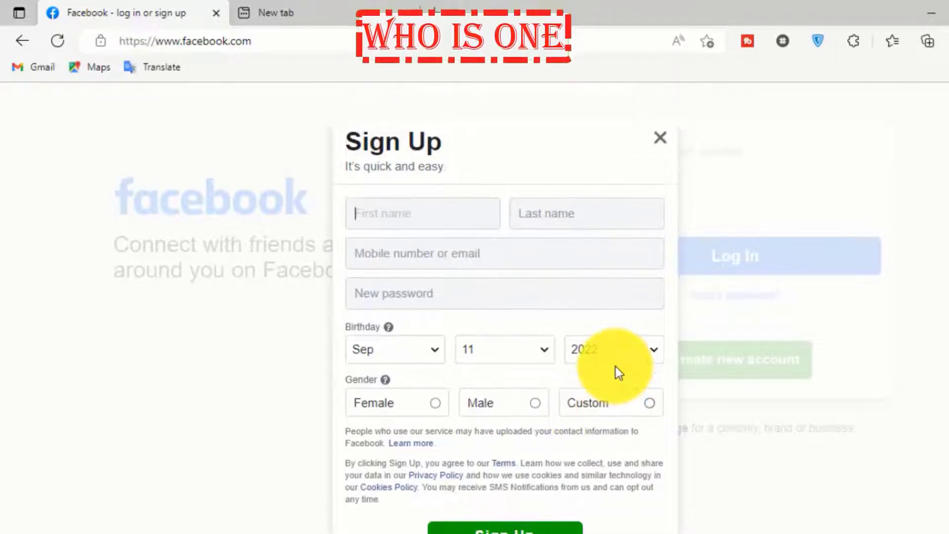
pyautogui.scroll(-1, 616, 366)
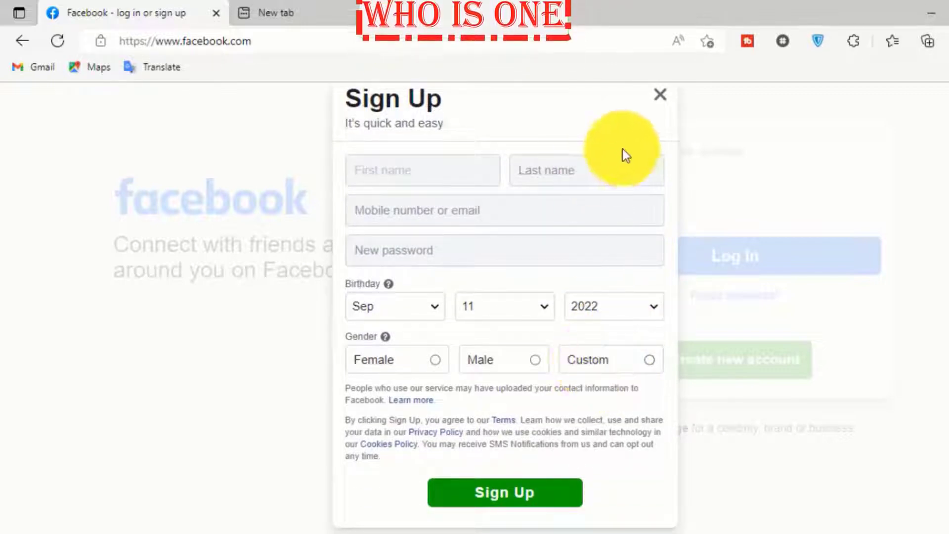
pyautogui.click(659, 95)
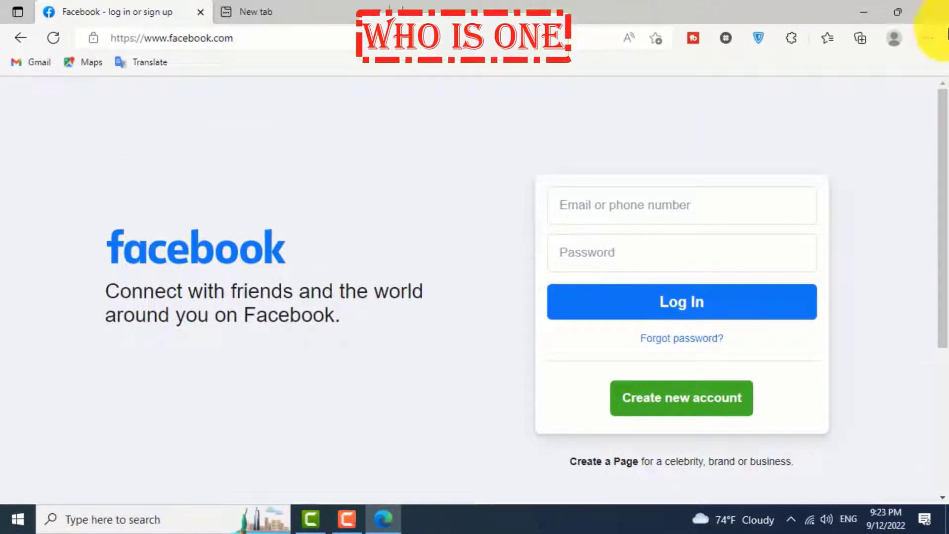
# - Minimize Edge, open Facebook in Google Chrome from its desktop shortcut, and return to the feed after opening a blank tab
pyautogui.click(870, 11)
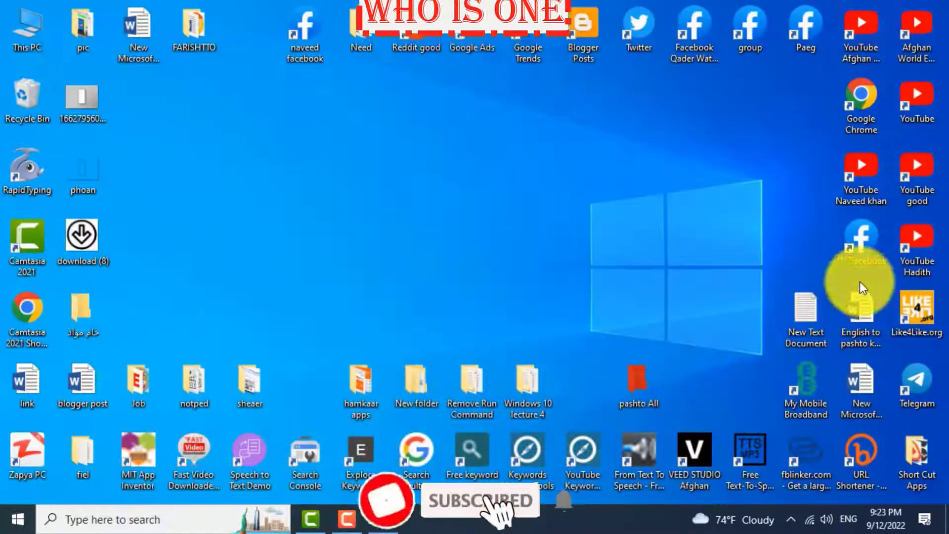
pyautogui.doubleClick(876, 242)
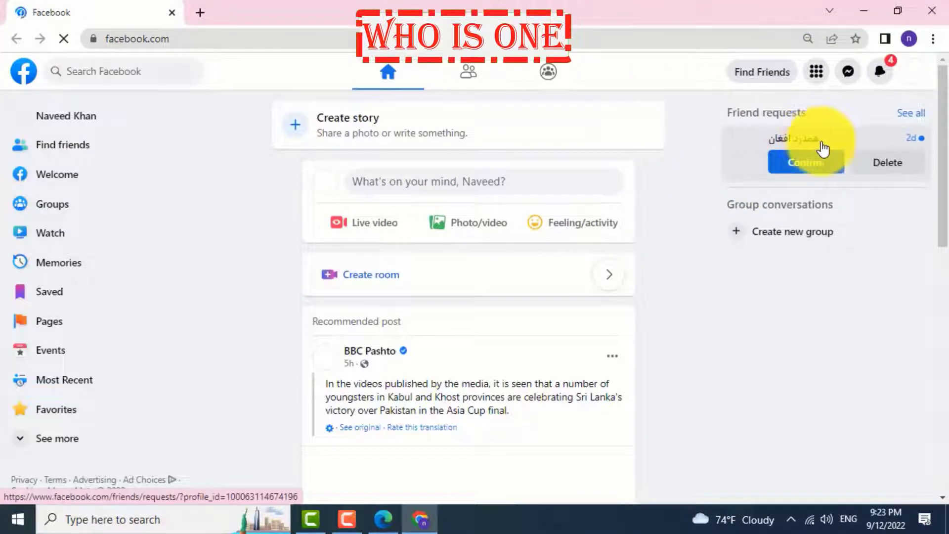
pyautogui.click(206, 13)
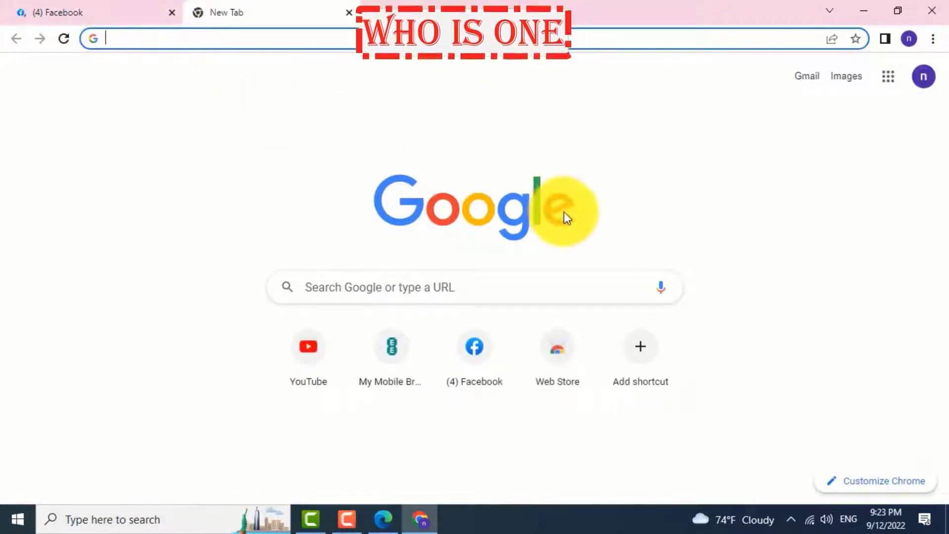
pyautogui.click(121, 11)
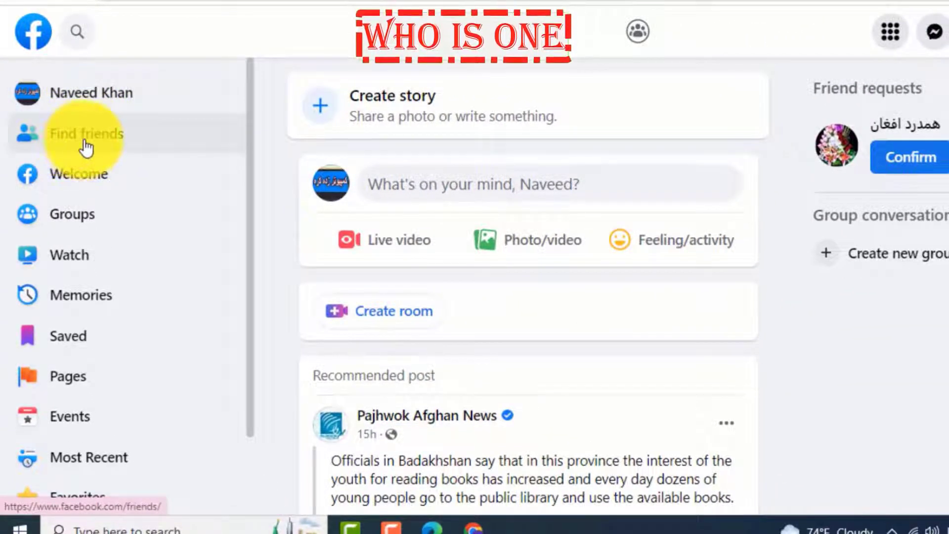
# - Open Find friends, confirm both pending friend requests and return to the home feed
pyautogui.click(106, 141)
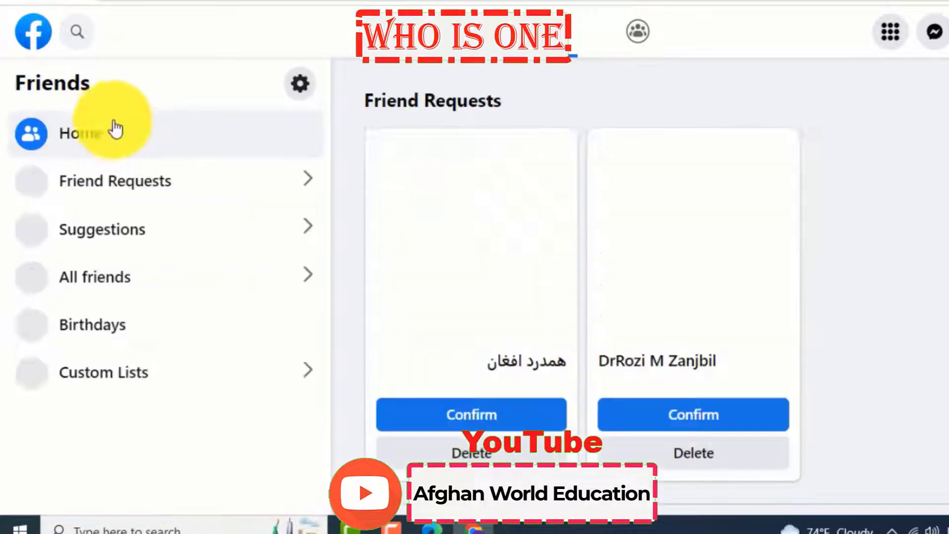
pyautogui.scroll(-2, 434, 184)
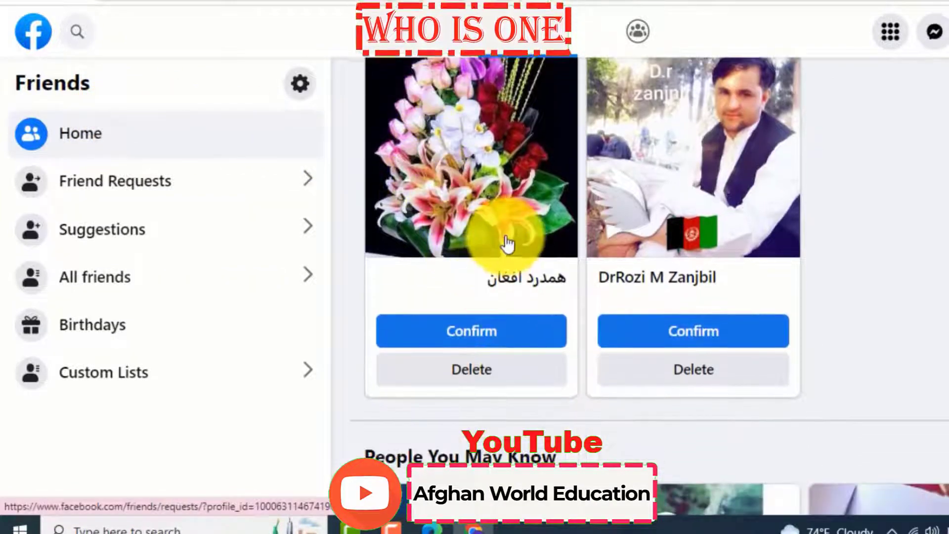
pyautogui.scroll(2, 491, 227)
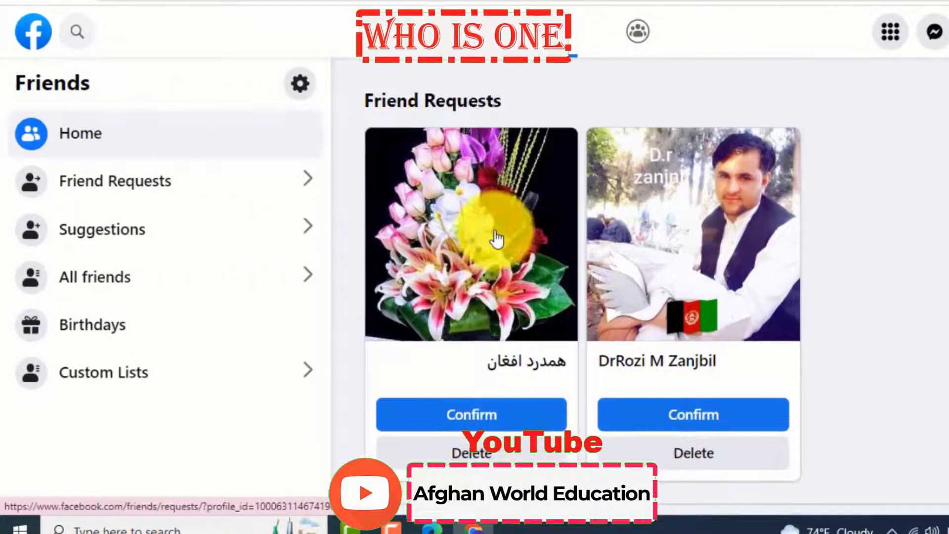
pyautogui.click(477, 426)
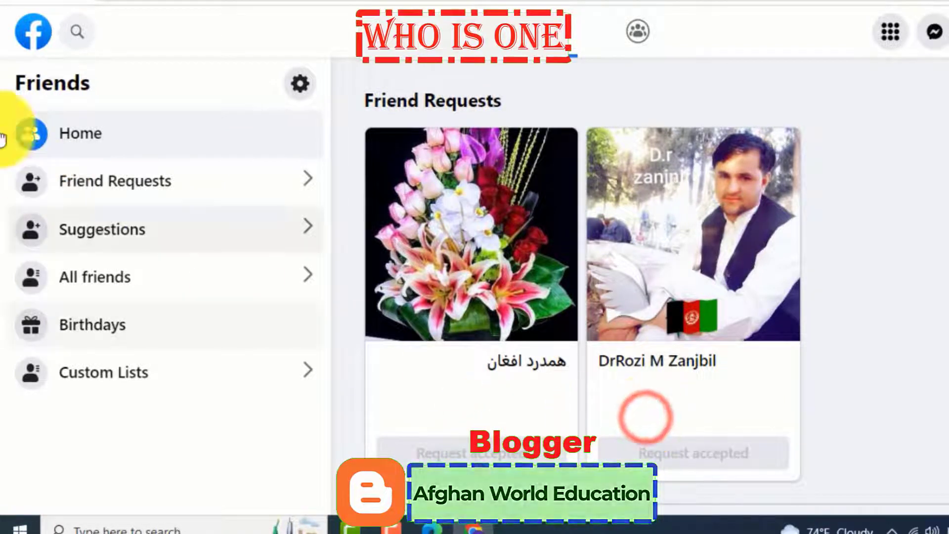
pyautogui.click(27, 31)
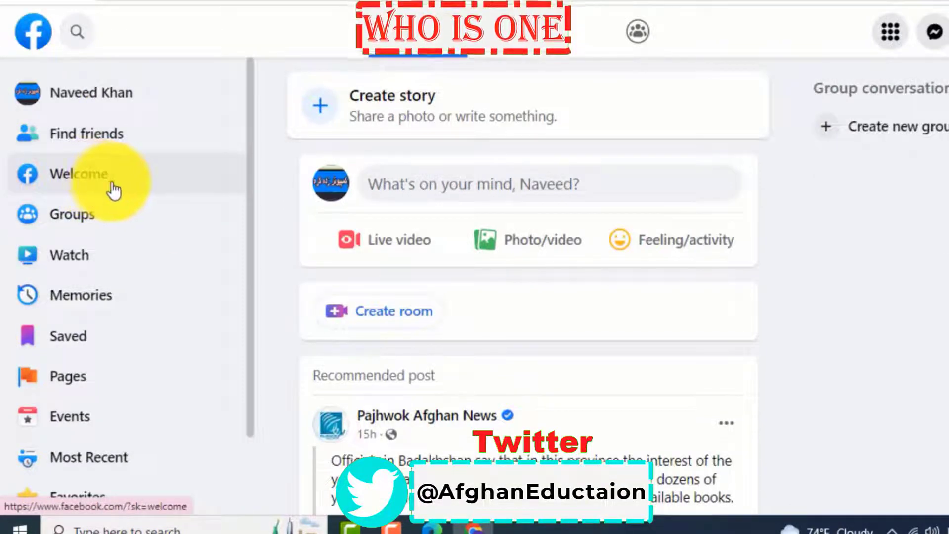
# - Open the Welcome page and look through its people suggestions and privacy settings section
pyautogui.click(114, 187)
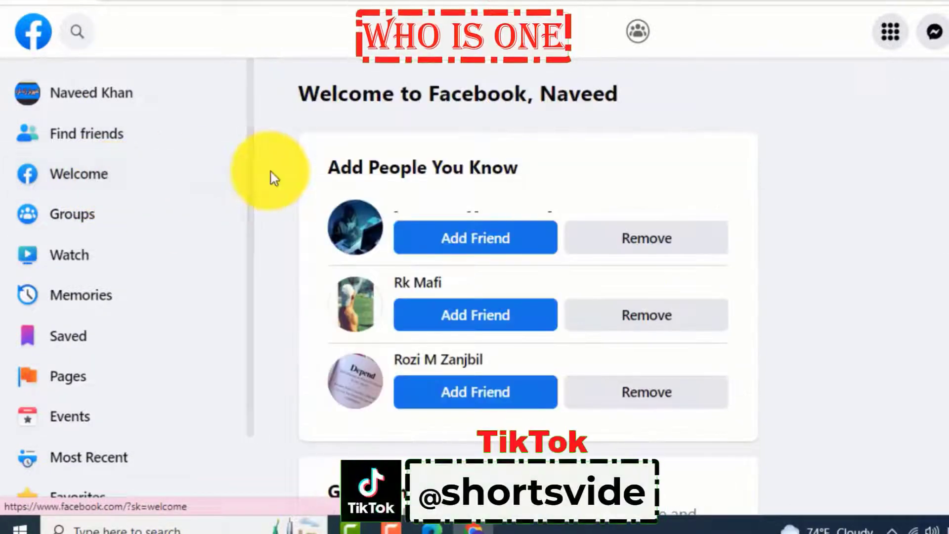
pyautogui.scroll(-1, 281, 209)
pyautogui.scroll(1, 281, 209)
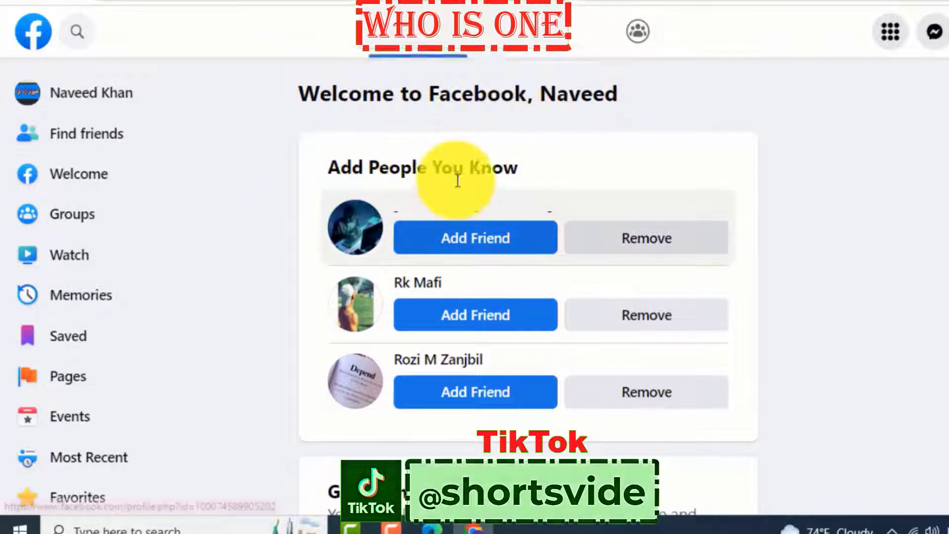
pyautogui.scroll(-3, 513, 252)
pyautogui.scroll(3, 502, 354)
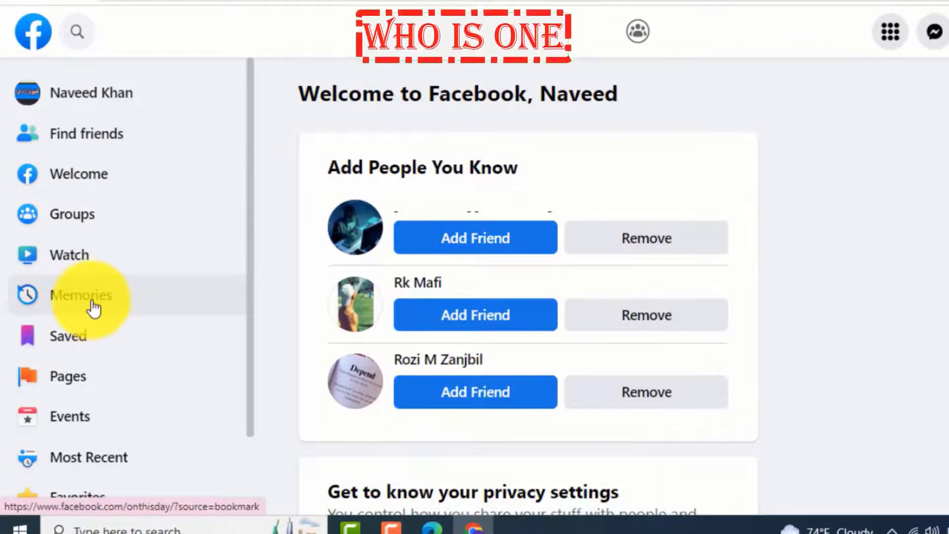
# - Expand the full list of Facebook shortcuts and examine the entries from Groups through Recent ad activity
pyautogui.scroll(-2, 88, 342)
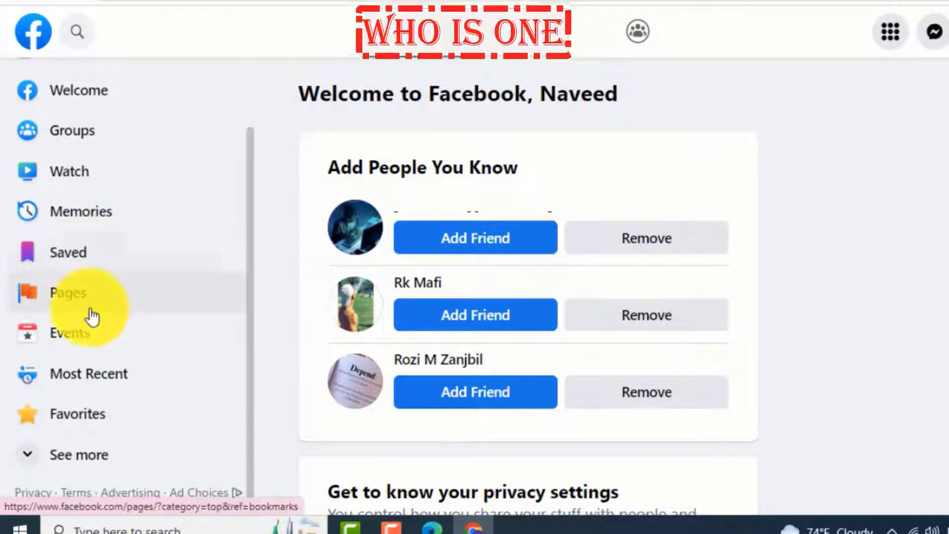
pyautogui.scroll(-1, 99, 314)
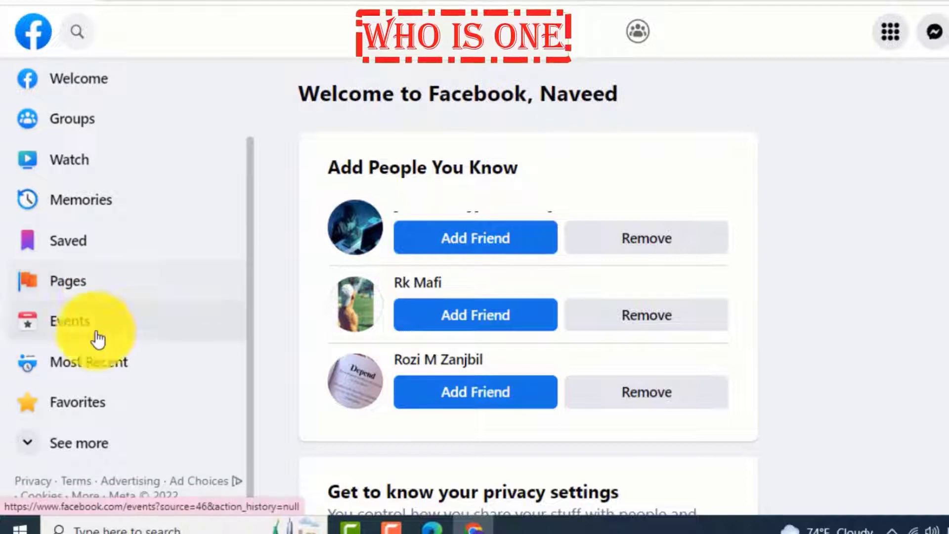
pyautogui.click(78, 445)
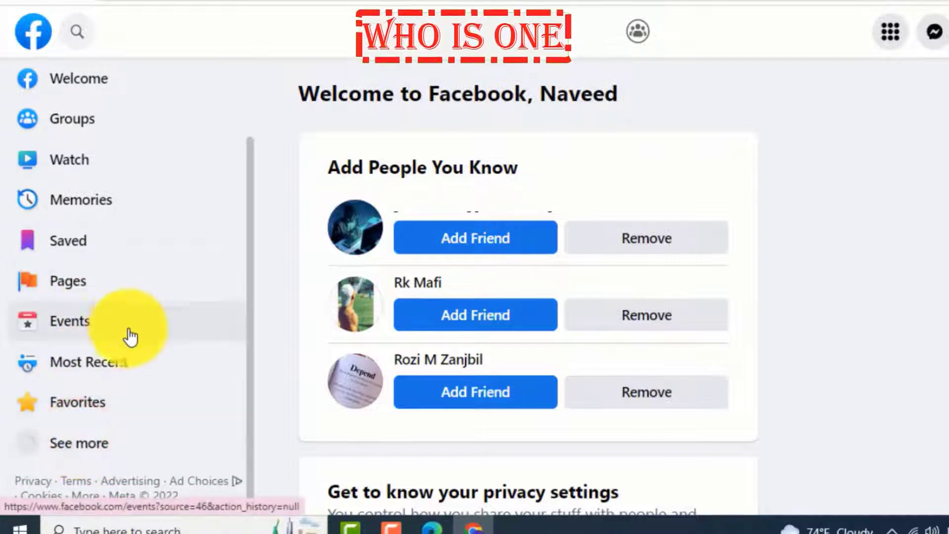
pyautogui.scroll(-2, 119, 346)
pyautogui.scroll(-3, 120, 371)
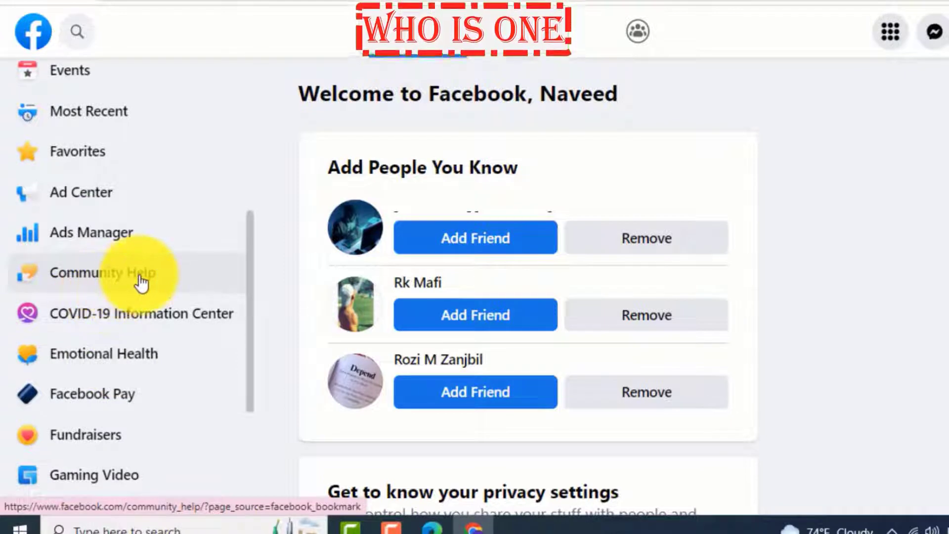
pyautogui.scroll(-2, 149, 292)
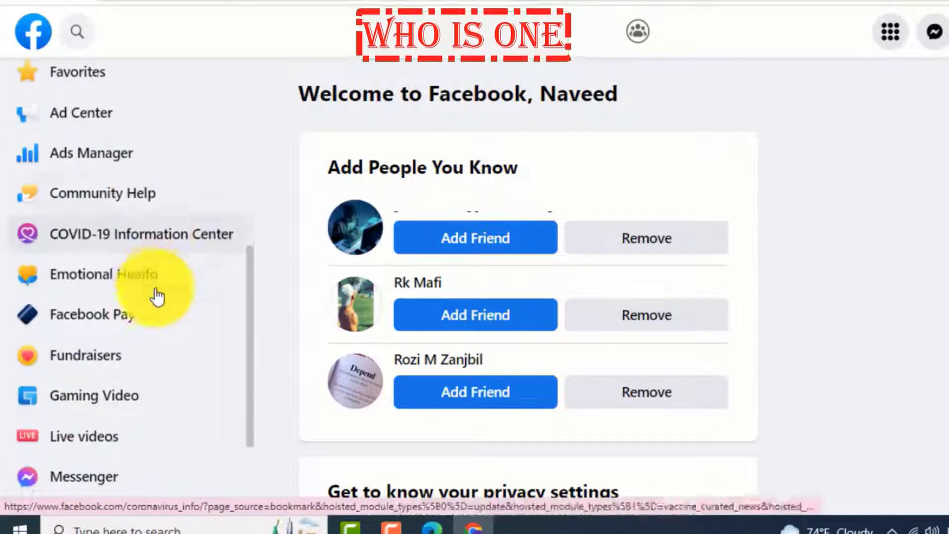
pyautogui.scroll(-2, 144, 308)
pyautogui.scroll(-1, 124, 341)
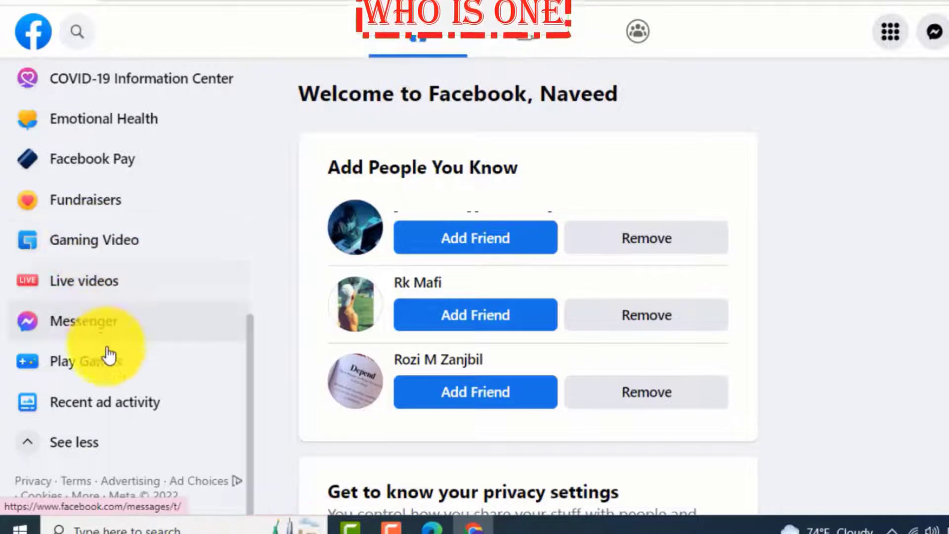
pyautogui.scroll(10, 89, 410)
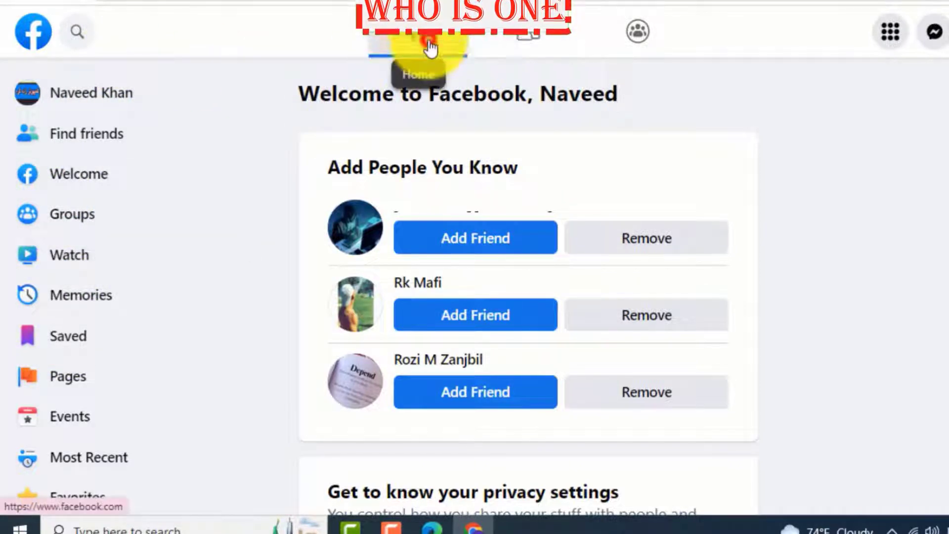
# - From the home feed, create a photo story with the Afghan World Education picture from the Desktop's pic folder and share it
pyautogui.click(430, 47)
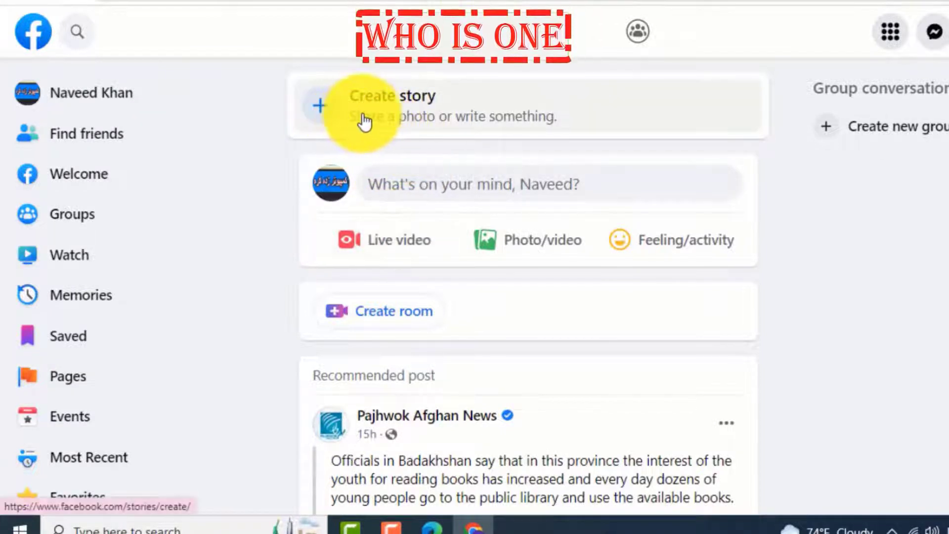
pyautogui.click(330, 115)
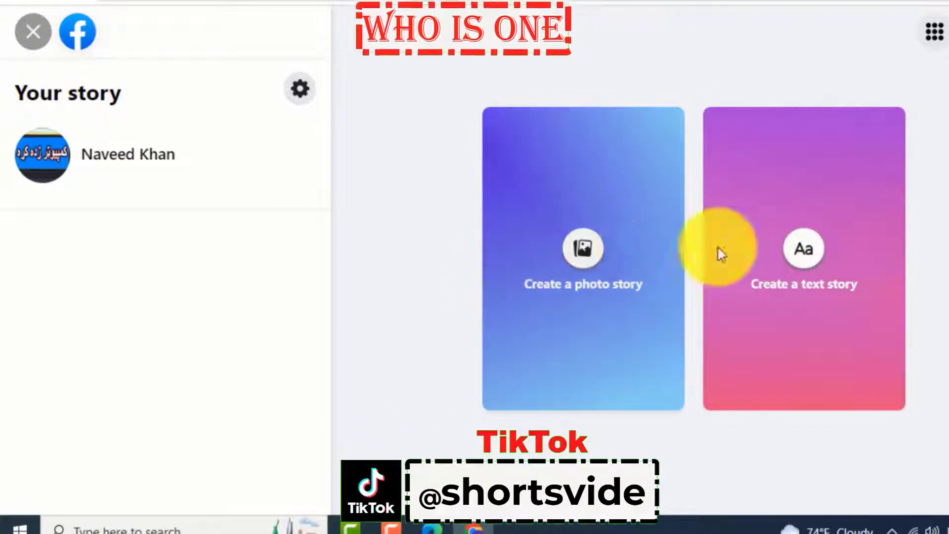
pyautogui.click(584, 263)
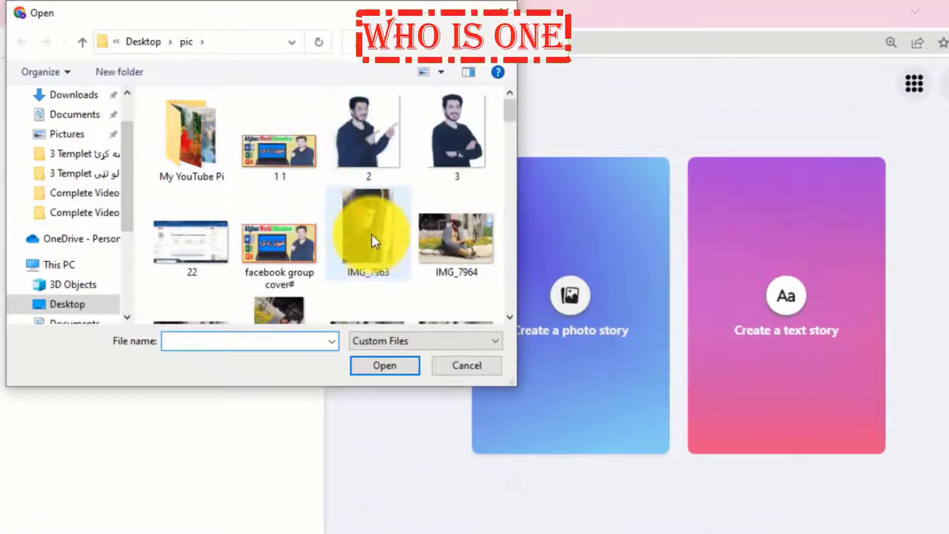
pyautogui.click(371, 366)
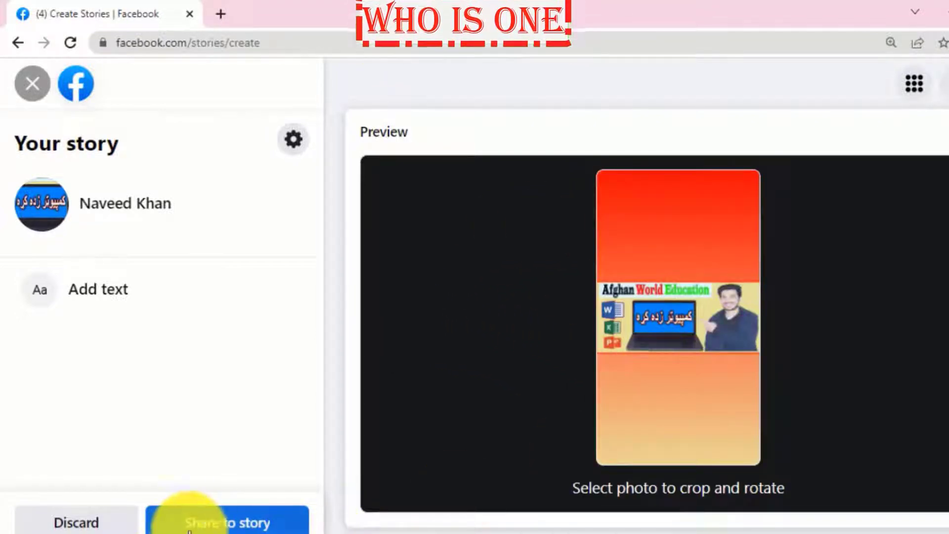
pyautogui.click(235, 524)
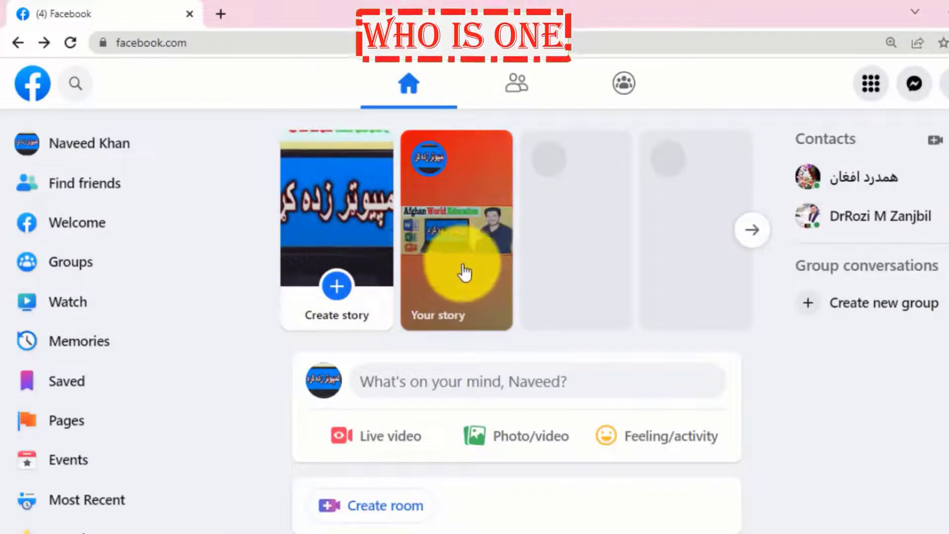
pyautogui.scroll(-3, 423, 245)
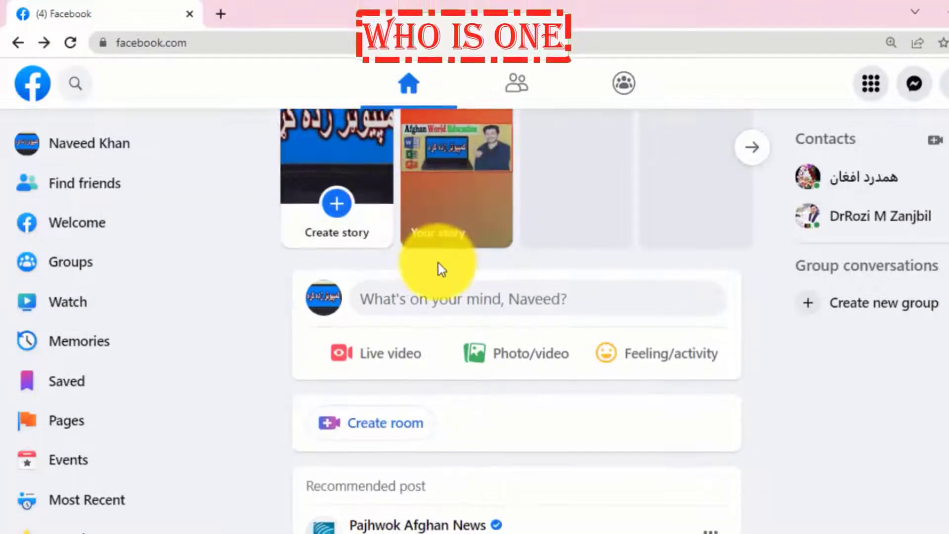
# - Start a new post from the home feed and set its default audience to Public
pyautogui.click(419, 227)
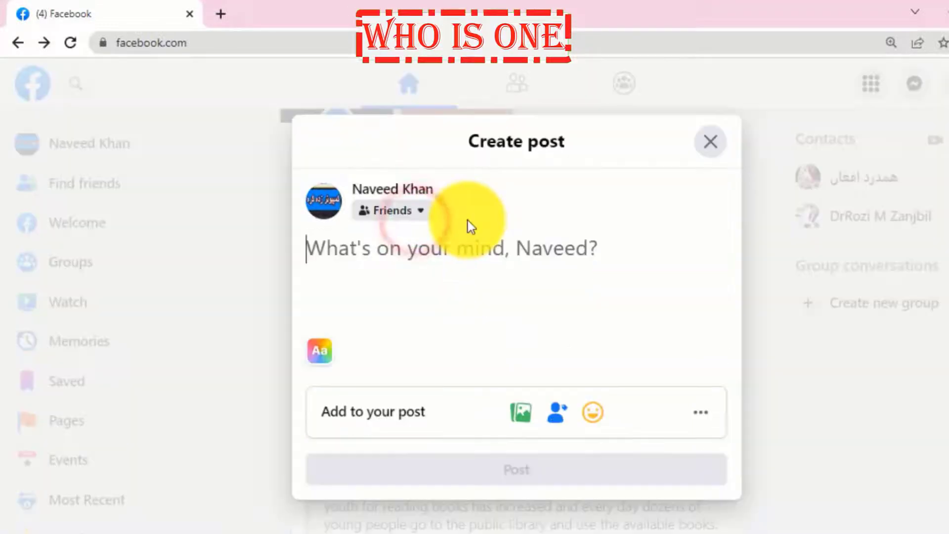
pyautogui.scroll(-3, 475, 360)
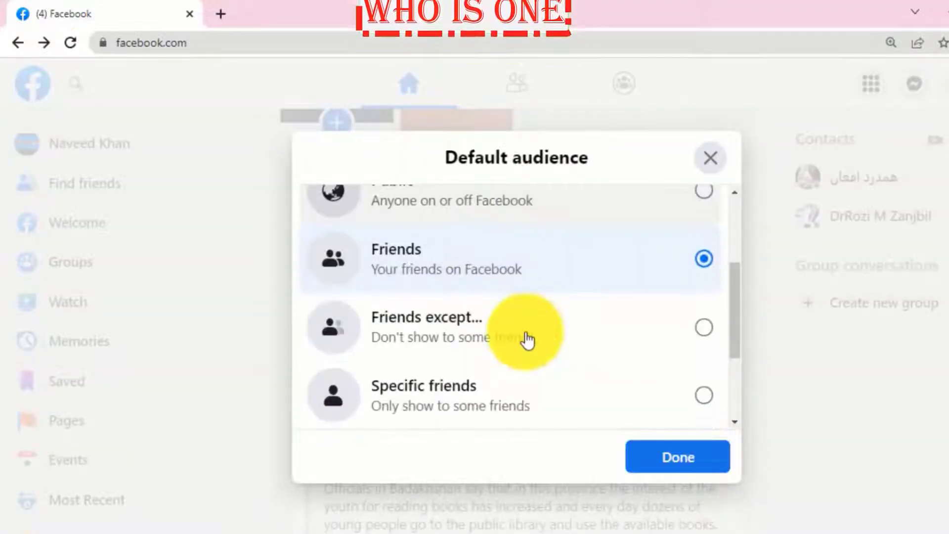
pyautogui.scroll(3, 527, 339)
pyautogui.click(698, 355)
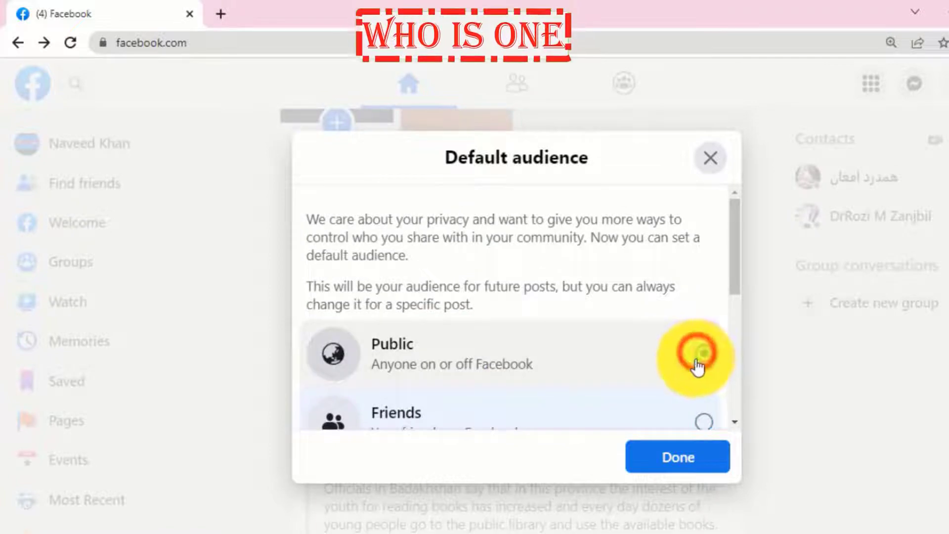
pyautogui.scroll(-3, 657, 375)
pyautogui.click(671, 455)
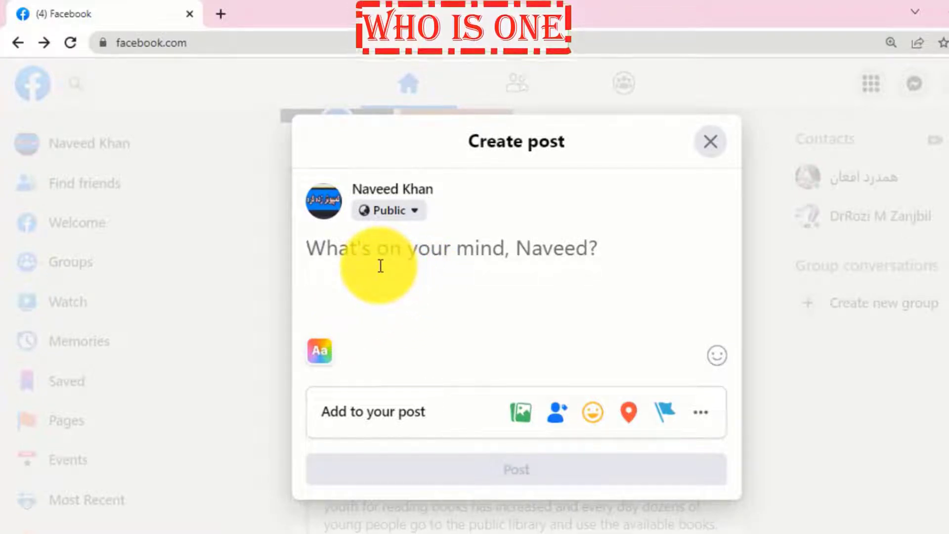
pyautogui.write('sgfhhfg')
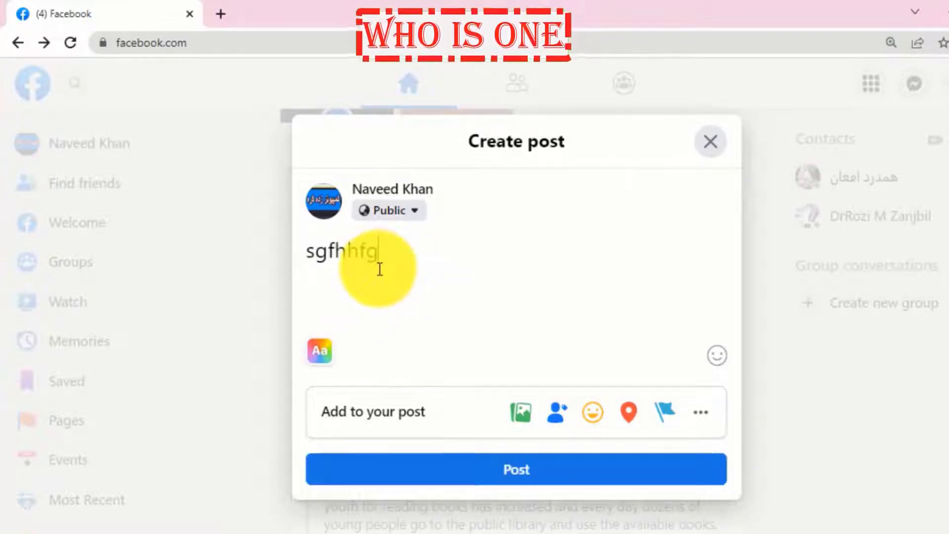
pyautogui.press('BackSpace')
pyautogui.press('BackSpace')
pyautogui.press('BackSpace')
pyautogui.press('BackSpace')
pyautogui.press('BackSpace')
pyautogui.press('BackSpace')
pyautogui.press('BackSpace')
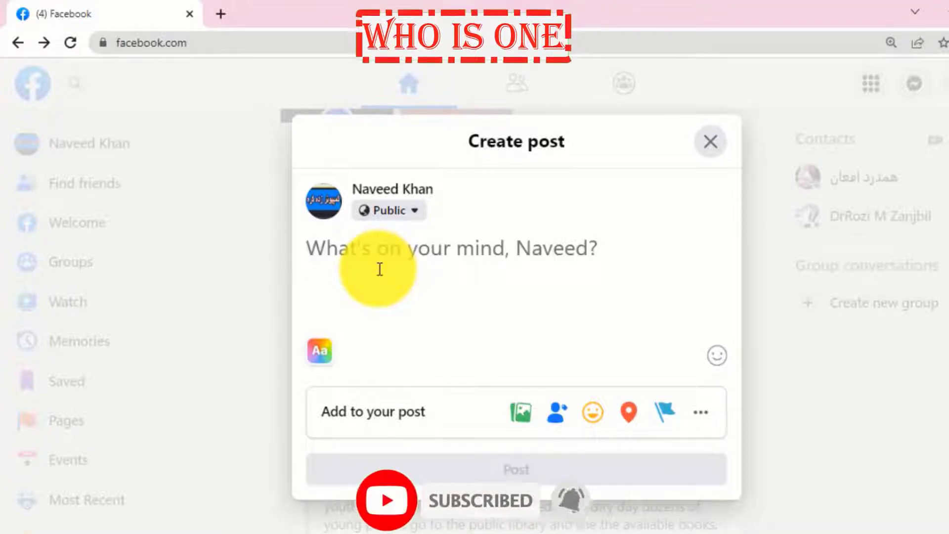
# - Write "afghan world education" as the post text and try the orange landscape and plain teal backgrounds on it
pyautogui.write('afghan world education')
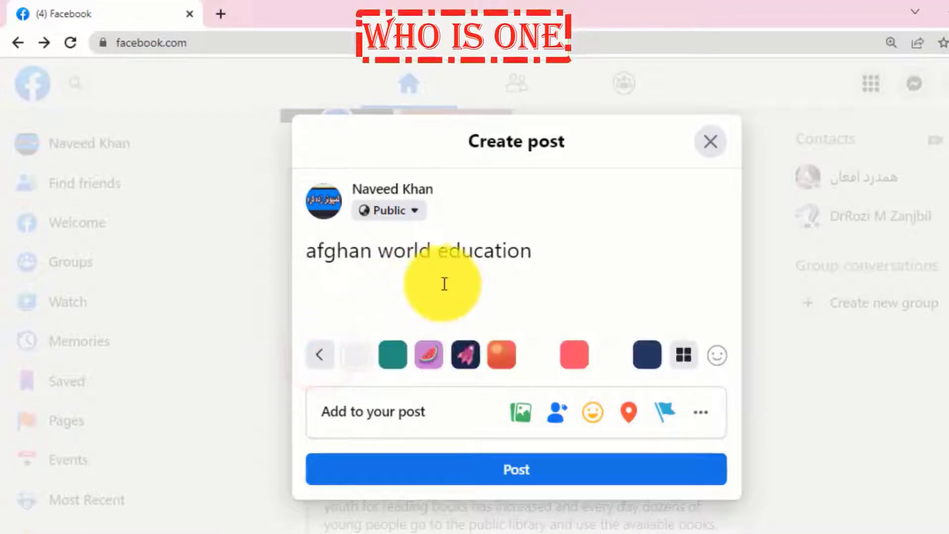
pyautogui.click(501, 363)
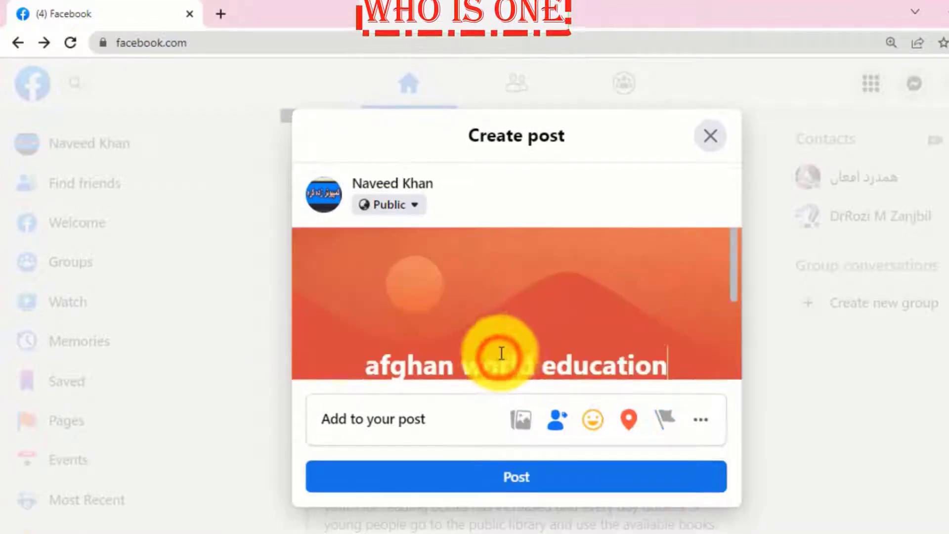
pyautogui.scroll(-2, 469, 376)
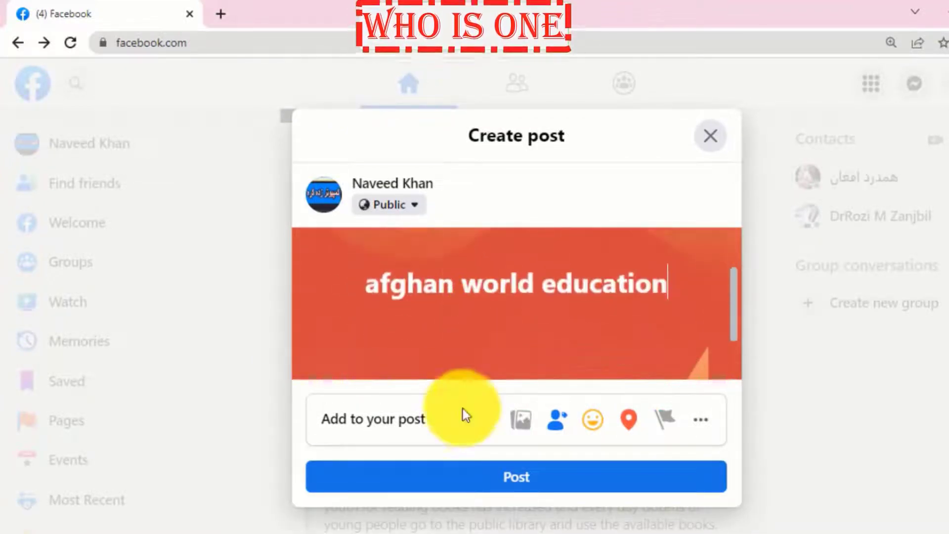
pyautogui.scroll(-3, 477, 368)
pyautogui.click(388, 357)
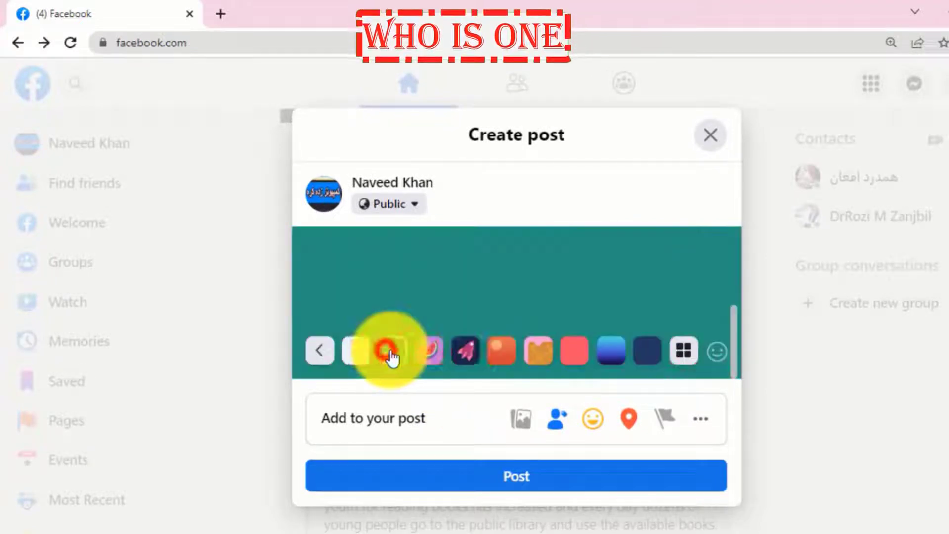
pyautogui.scroll(3, 504, 333)
pyautogui.scroll(-1, 658, 359)
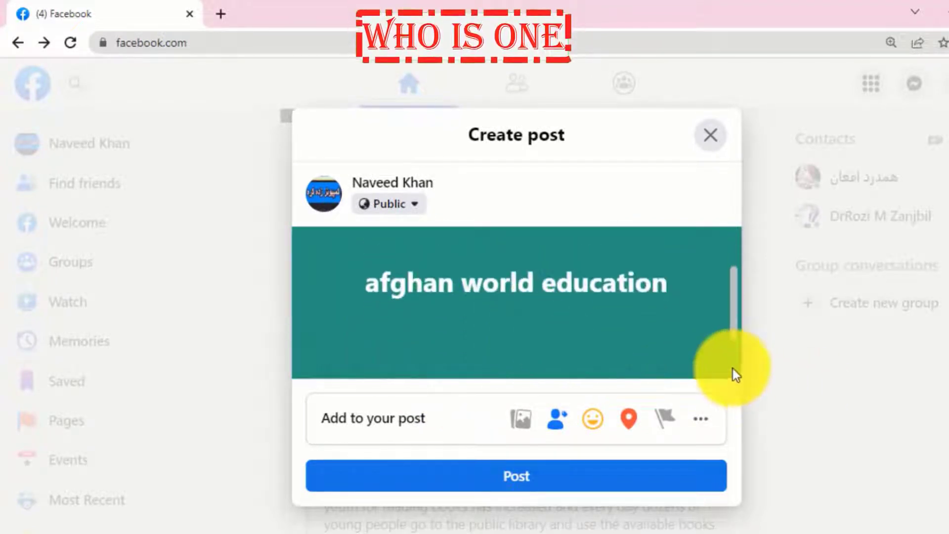
# - Apply the orange palm-leaf design from the Popular backgrounds to the post and publish it
pyautogui.scroll(-3, 700, 360)
pyautogui.click(689, 355)
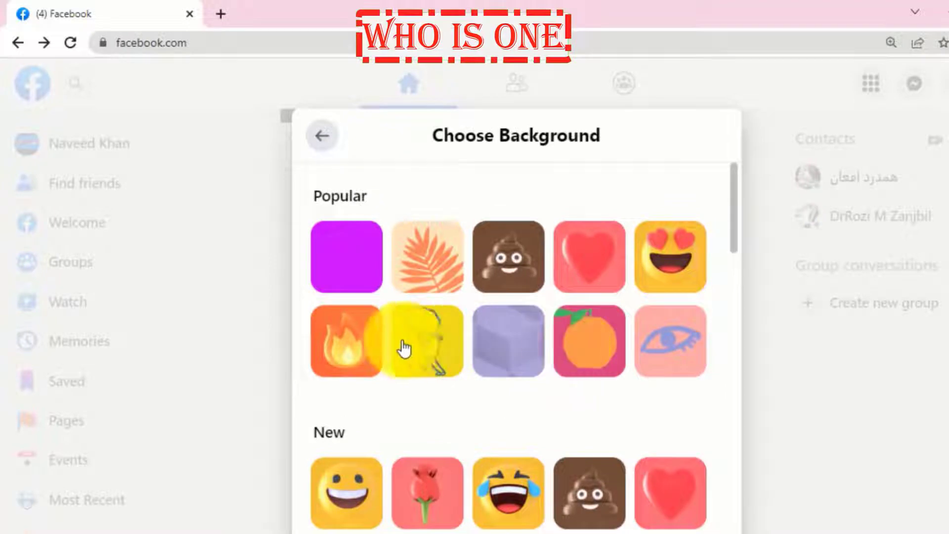
pyautogui.scroll(-2, 457, 325)
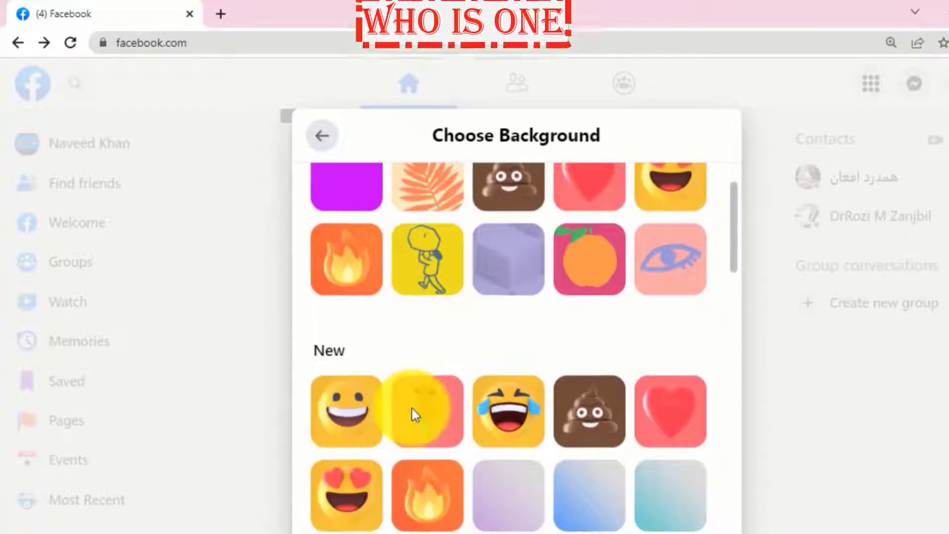
pyautogui.scroll(2, 417, 413)
pyautogui.click(416, 276)
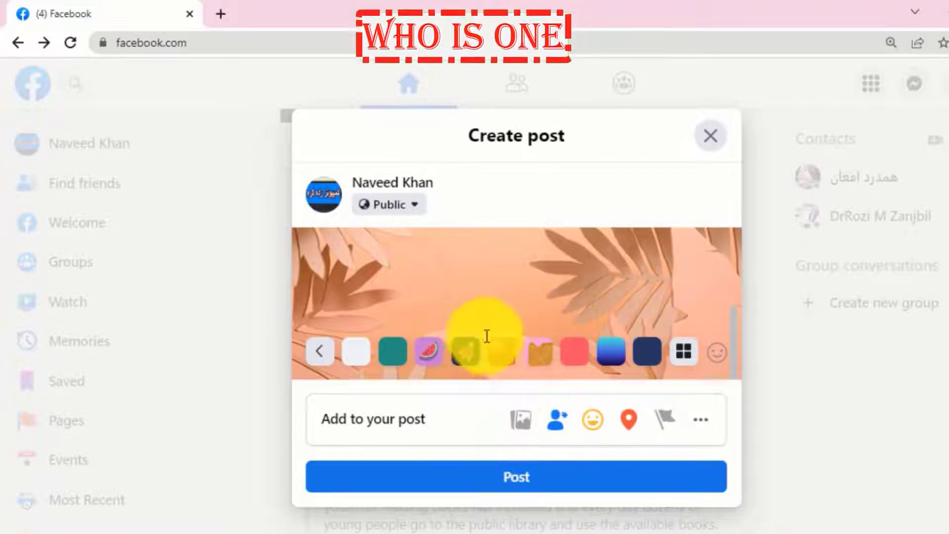
pyautogui.click(569, 480)
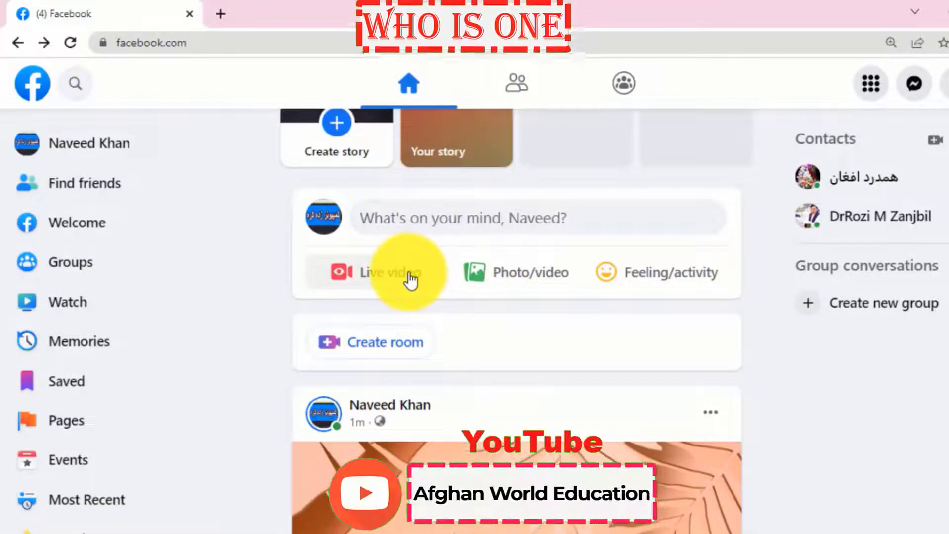
# - Open the Live video page, look over its go-live options and return to the home feed
pyautogui.click(408, 273)
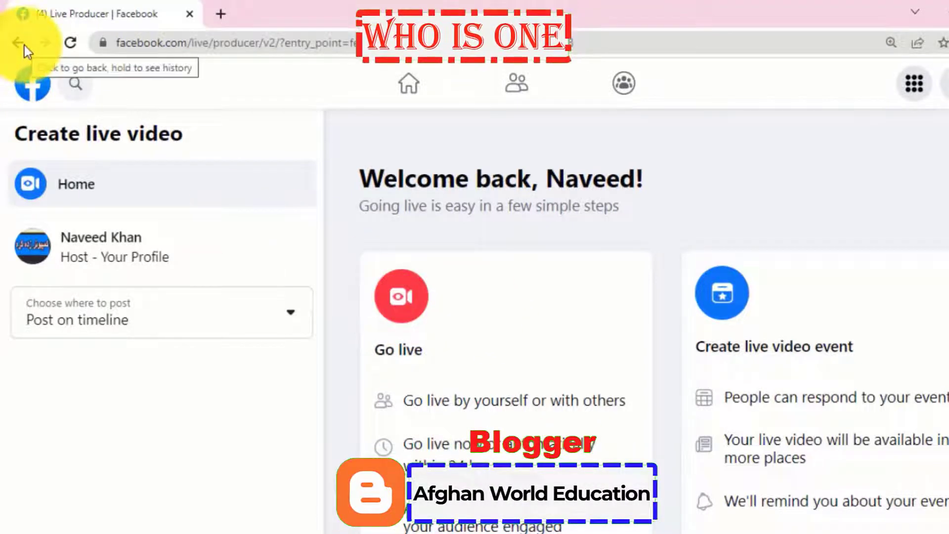
pyautogui.scroll(-3, 767, 373)
pyautogui.scroll(3, 769, 373)
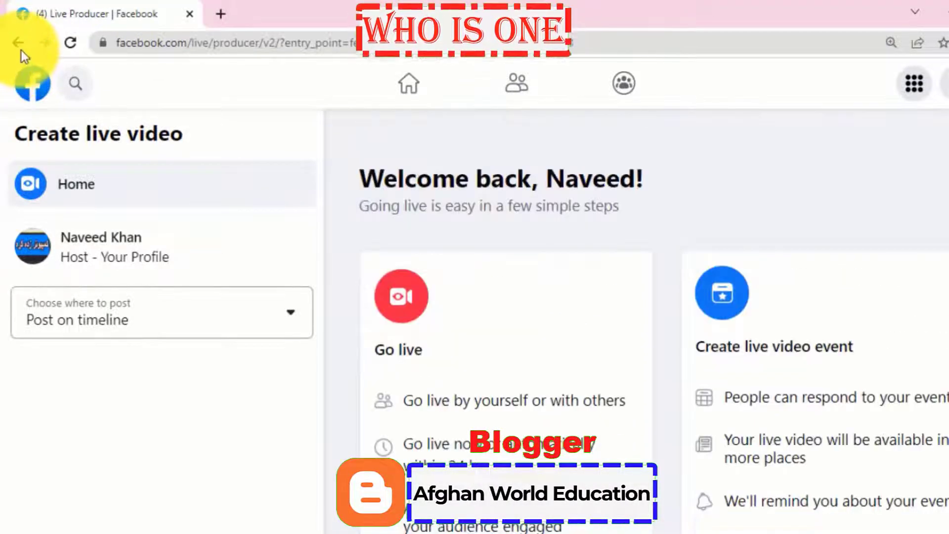
pyautogui.click(22, 49)
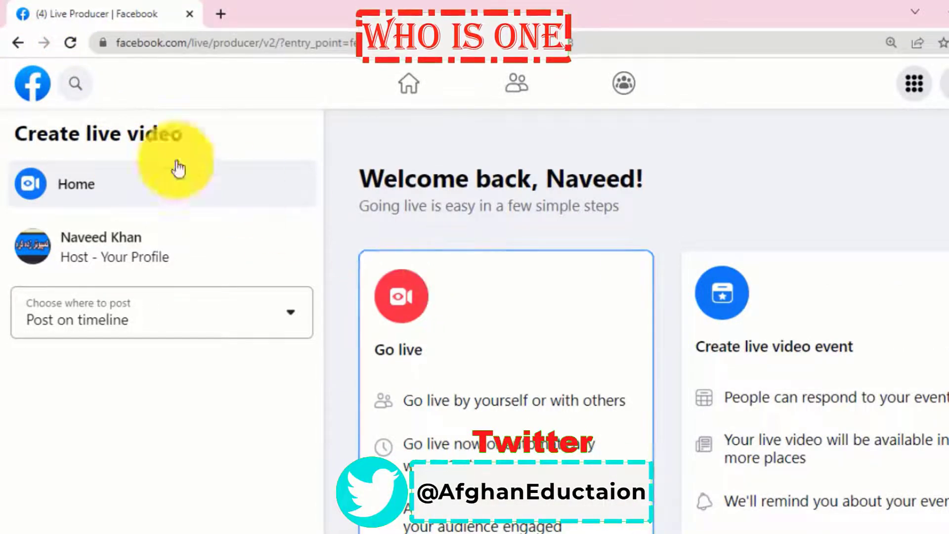
pyautogui.click(17, 47)
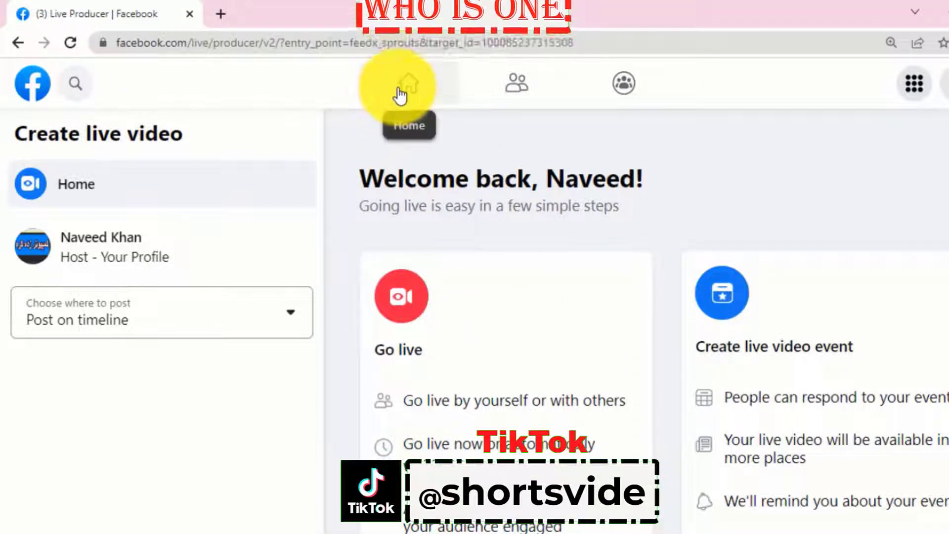
pyautogui.click(400, 92)
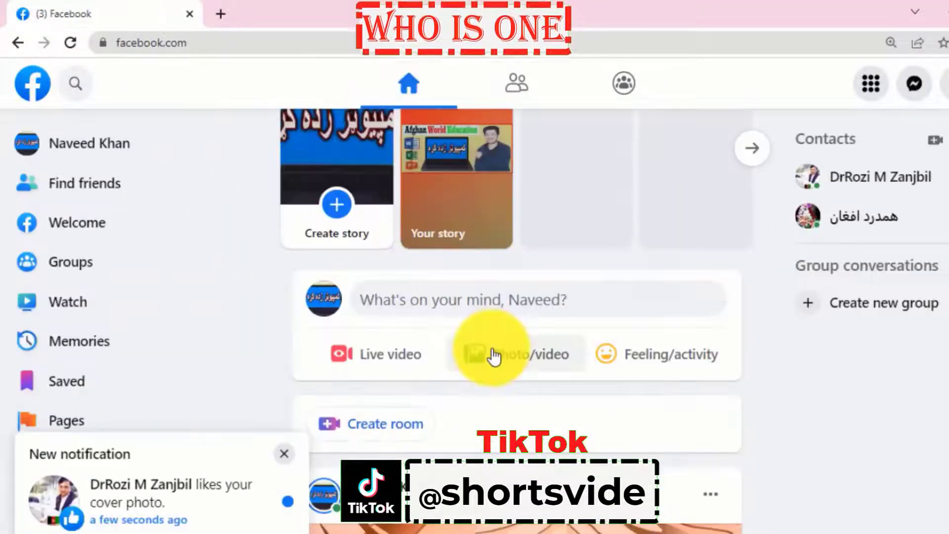
# - Examine the extra content options for a new post, including the Check in location list, and leave without posting
pyautogui.click(491, 302)
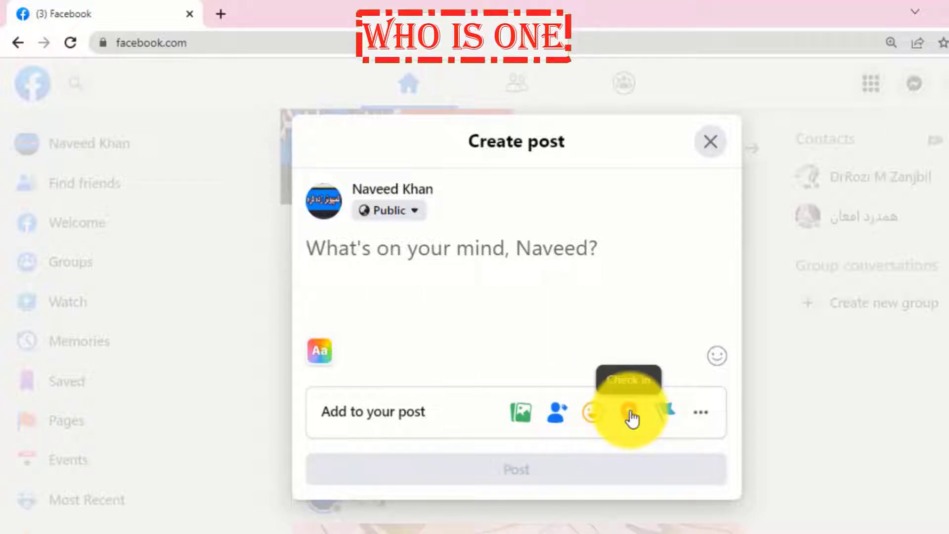
pyautogui.click(700, 412)
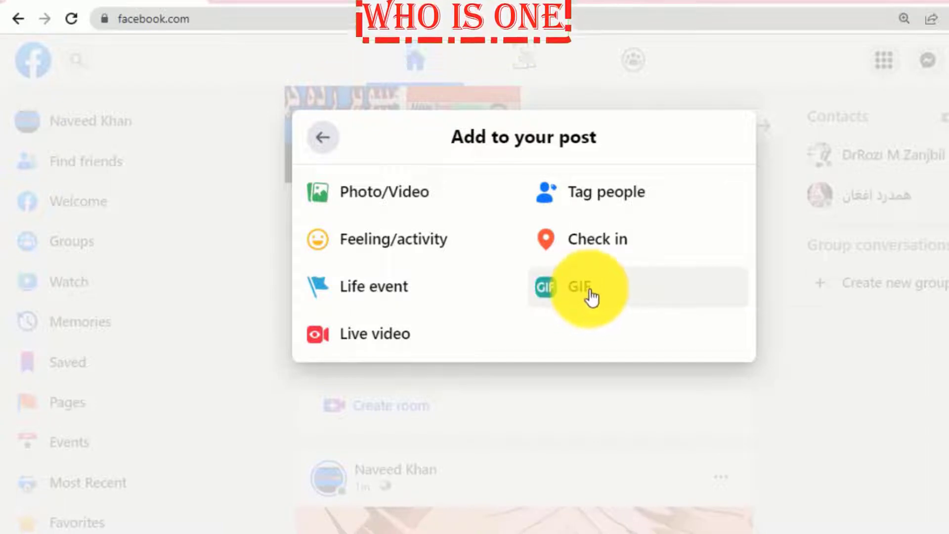
pyautogui.click(600, 251)
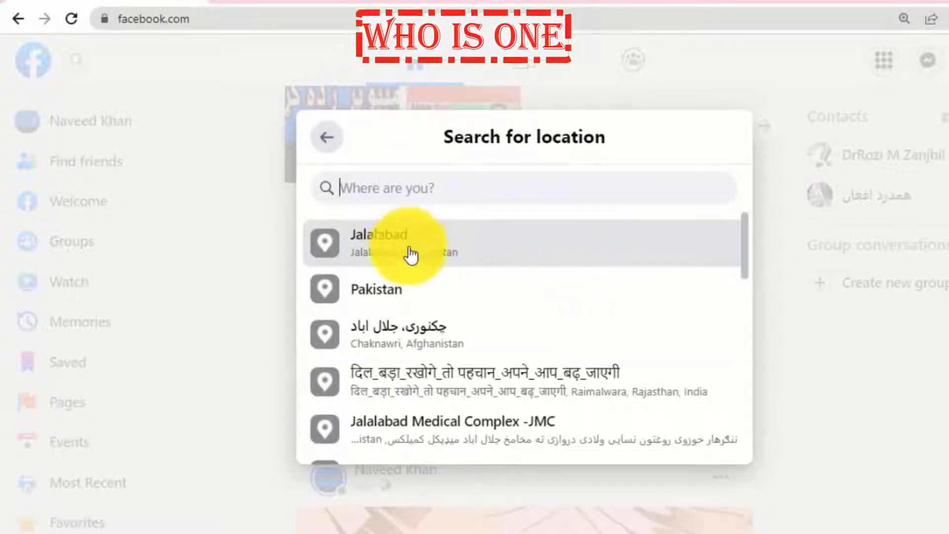
pyautogui.click(324, 146)
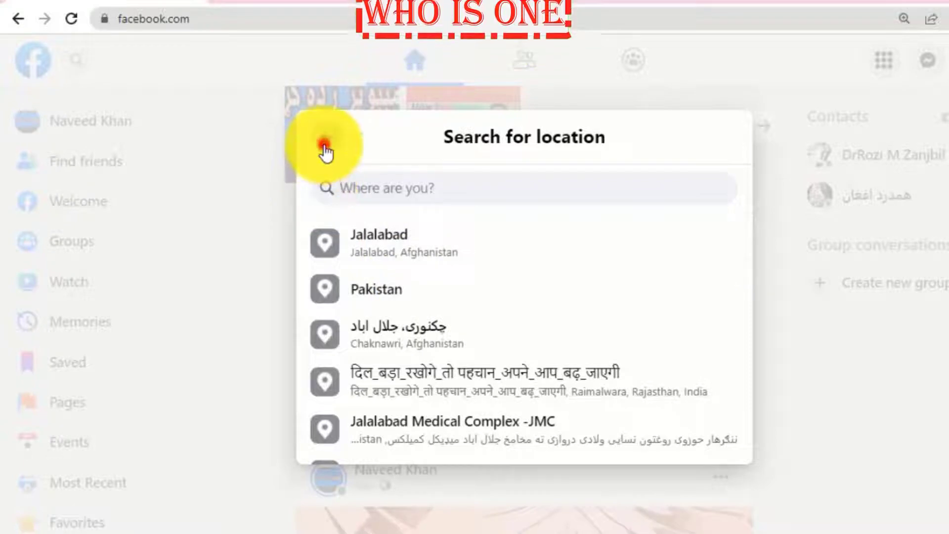
pyautogui.click(721, 118)
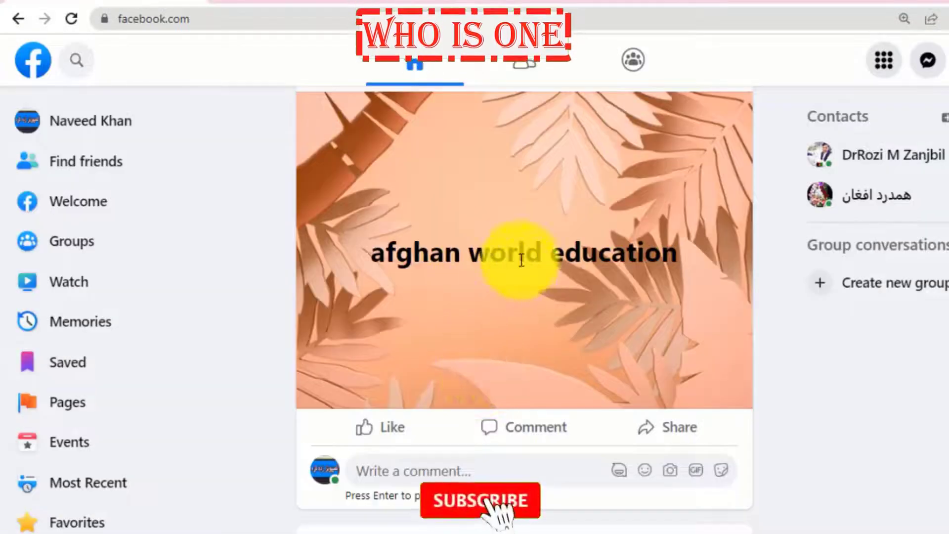
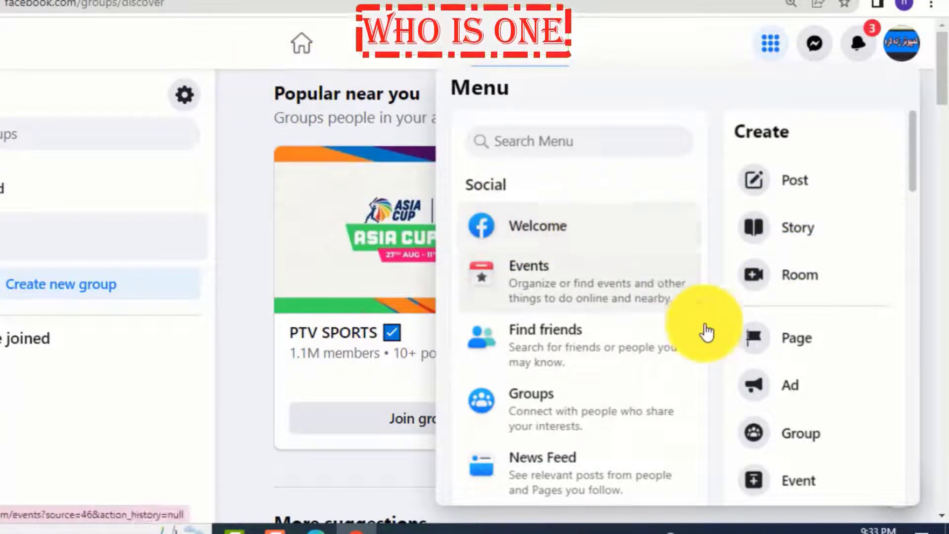
# - Look through the Facebook menu's Social and Create entries and review the notifications list
pyautogui.scroll(-3, 779, 470)
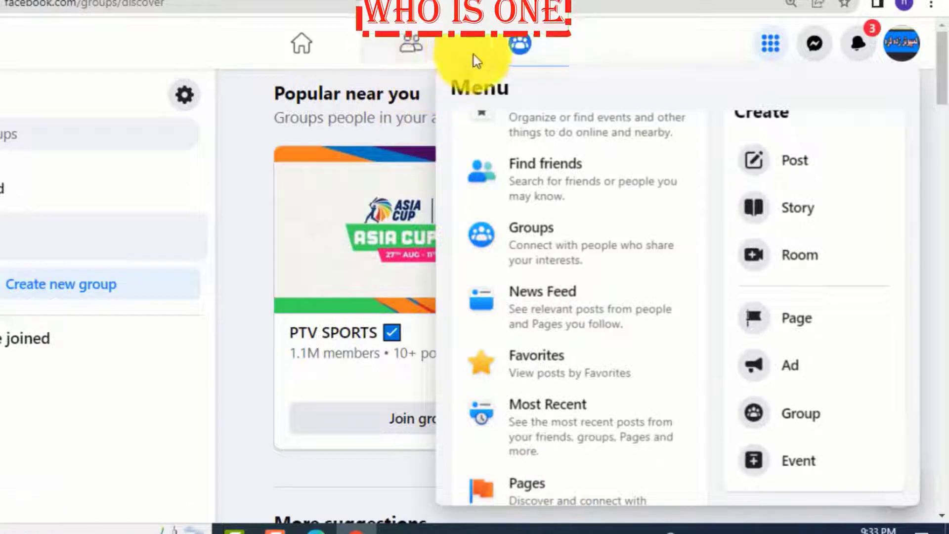
pyautogui.click(661, 28)
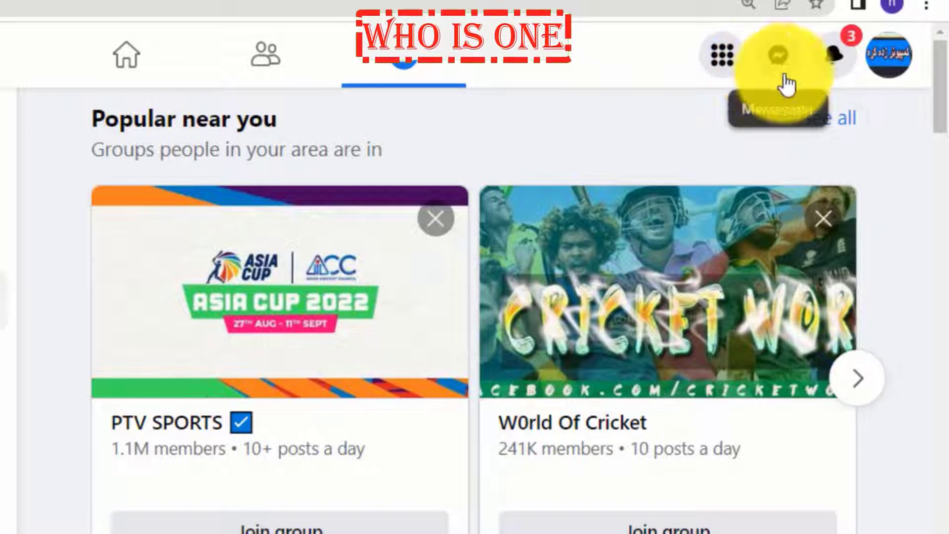
pyautogui.click(846, 57)
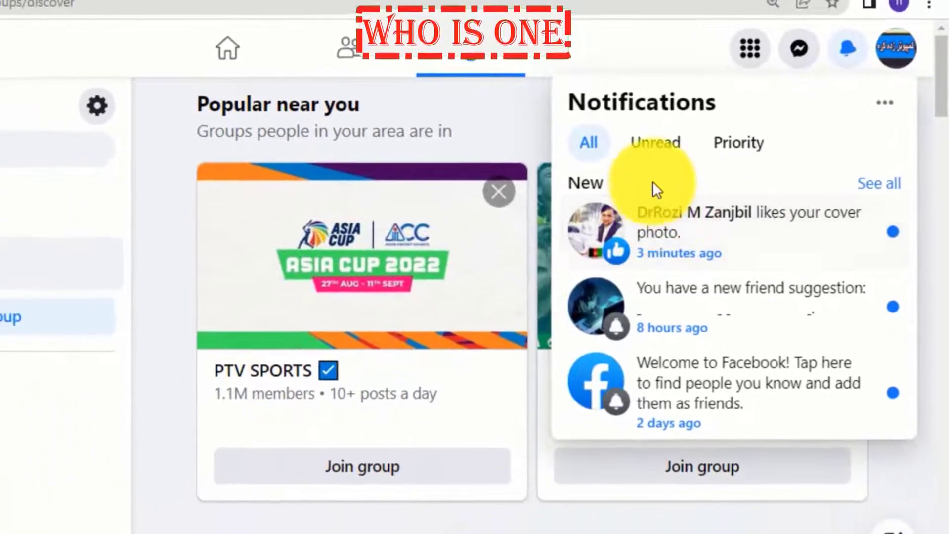
pyautogui.click(854, 49)
# - Look over the account options and go to the account's own profile page
pyautogui.click(894, 58)
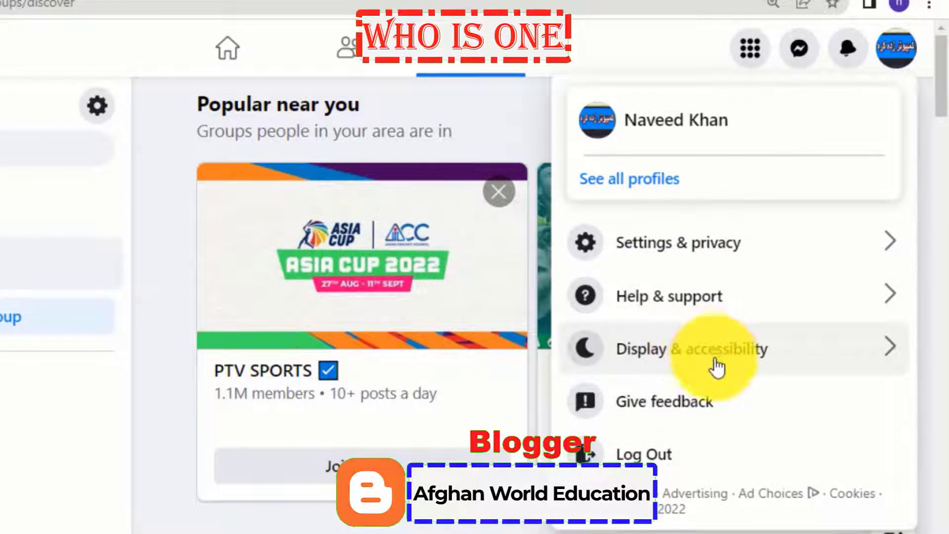
pyautogui.click(597, 130)
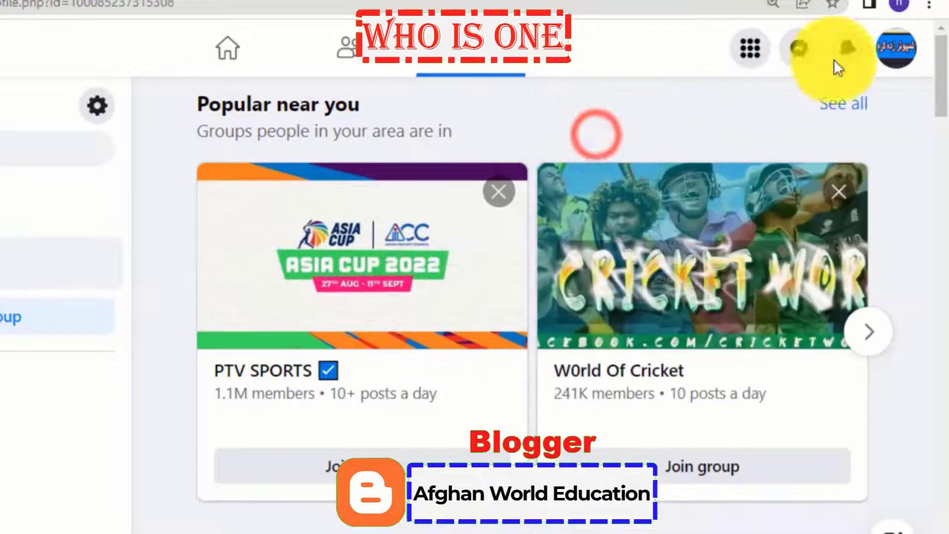
# - Log out of the account and log back in with the saved credentials
pyautogui.click(911, 64)
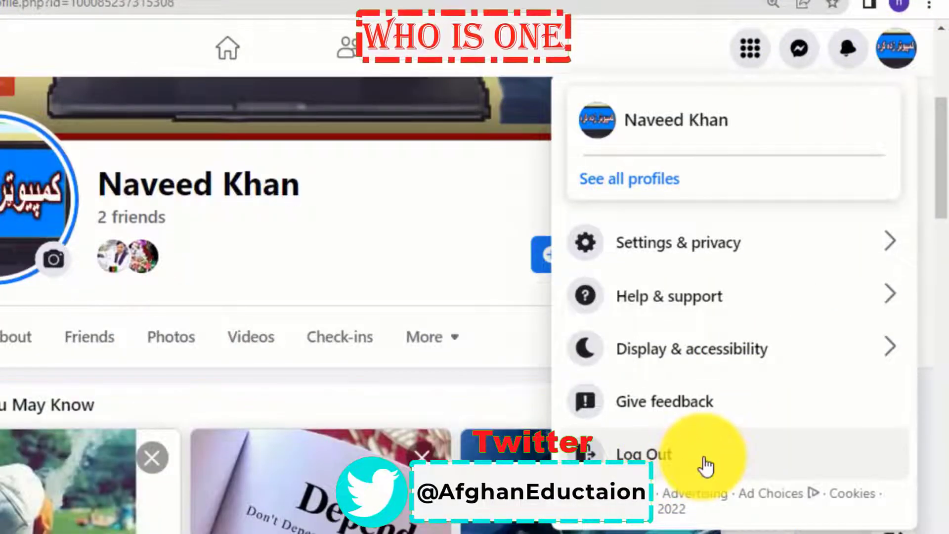
pyautogui.click(706, 464)
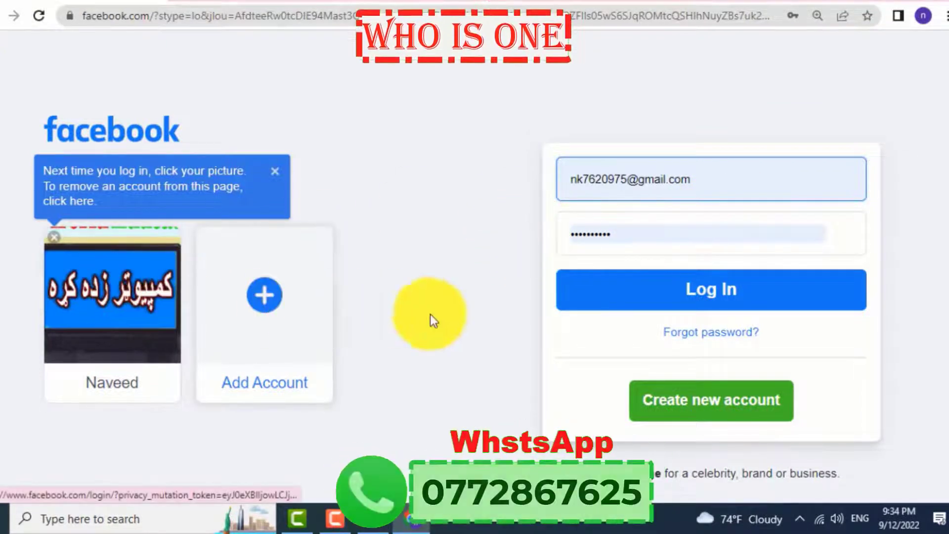
pyautogui.click(703, 296)
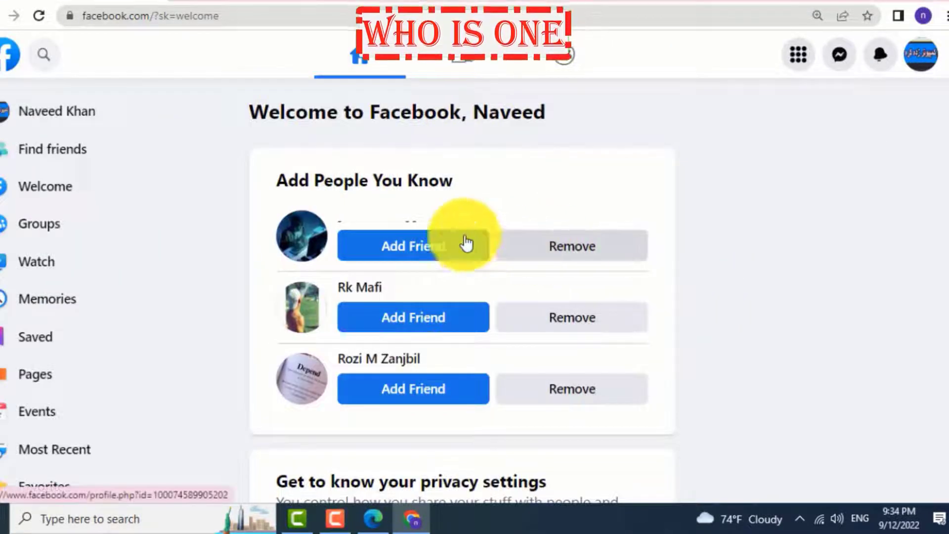
# - Open the account's own profile from the Welcome page
pyautogui.click(915, 64)
pyautogui.click(674, 111)
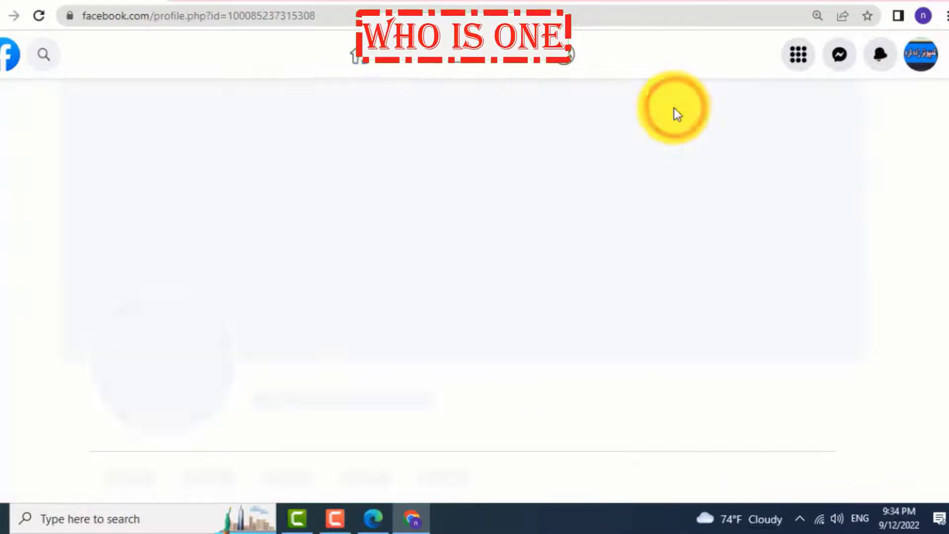
# - Look over the profile page from the cover photo and profile sections down to the published text post
pyautogui.scroll(1, 644, 166)
pyautogui.scroll(-2, 644, 169)
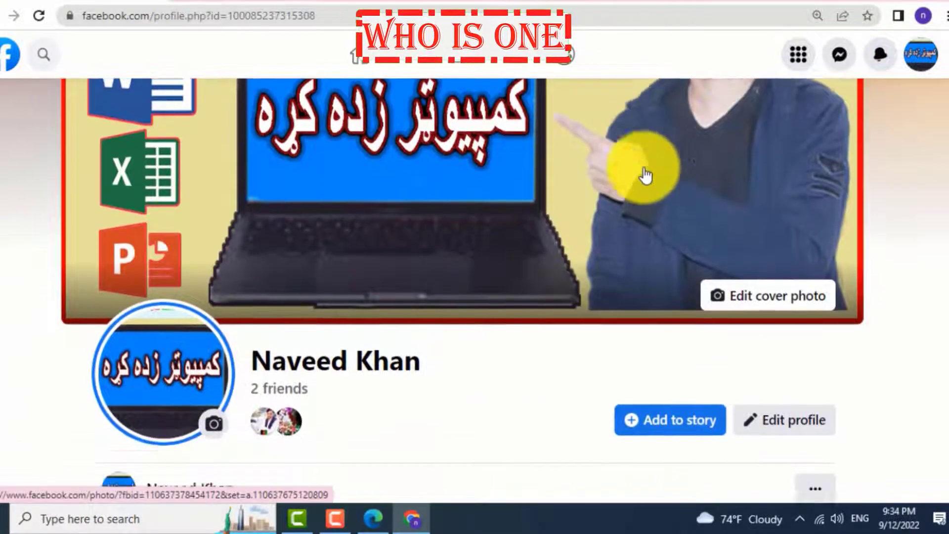
pyautogui.scroll(1, 643, 173)
pyautogui.scroll(-6, 341, 203)
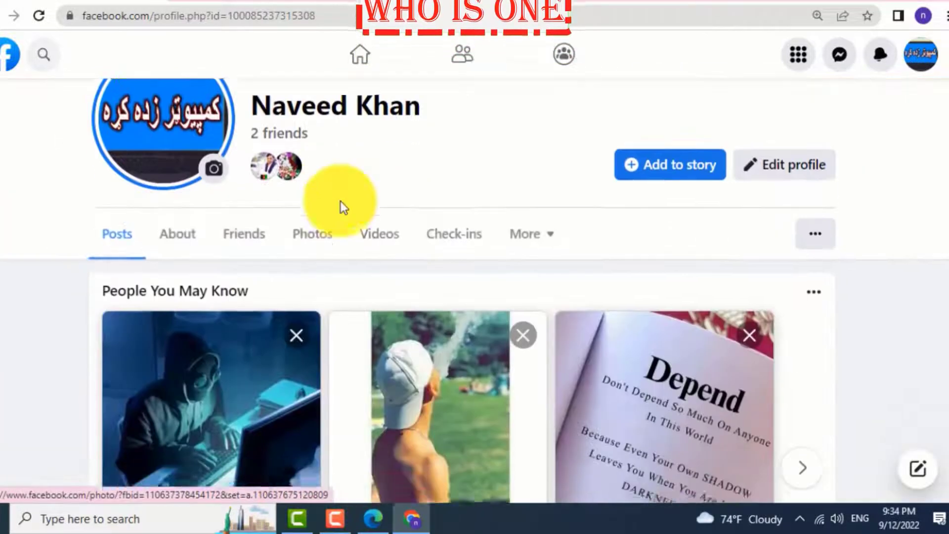
pyautogui.scroll(6, 340, 200)
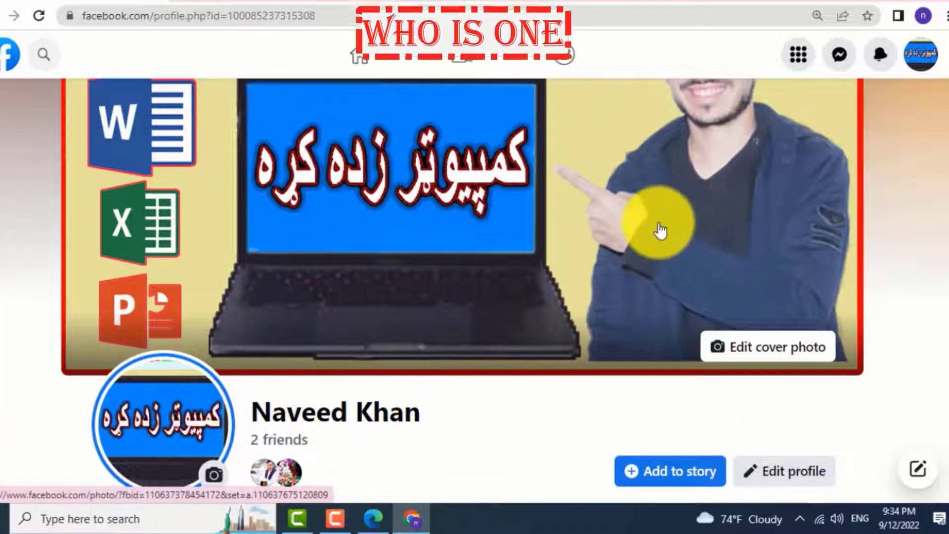
pyautogui.scroll(-2, 622, 260)
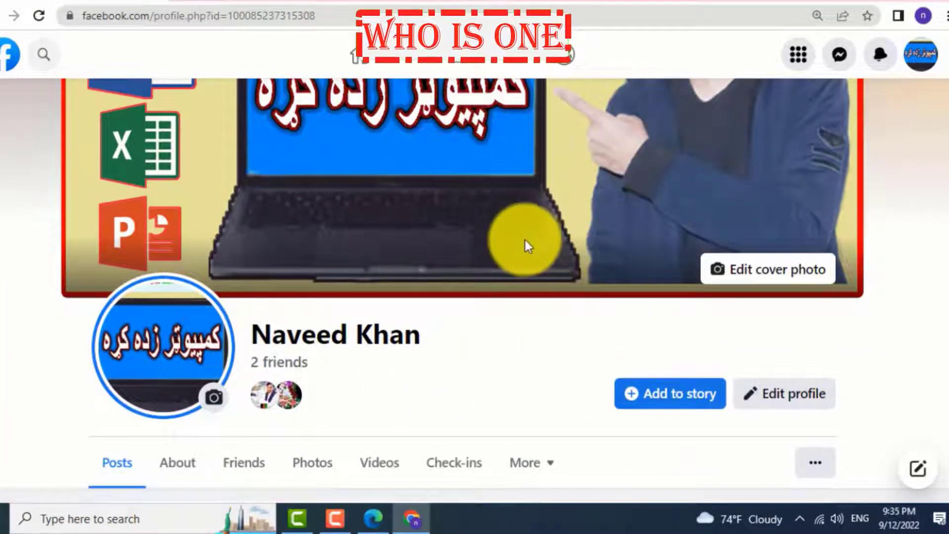
pyautogui.scroll(2, 523, 242)
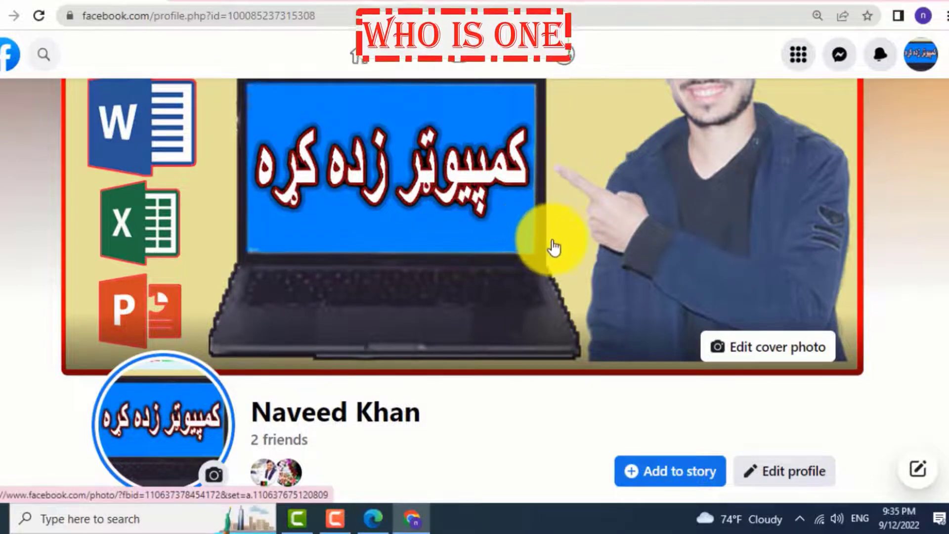
pyautogui.scroll(-3, 554, 256)
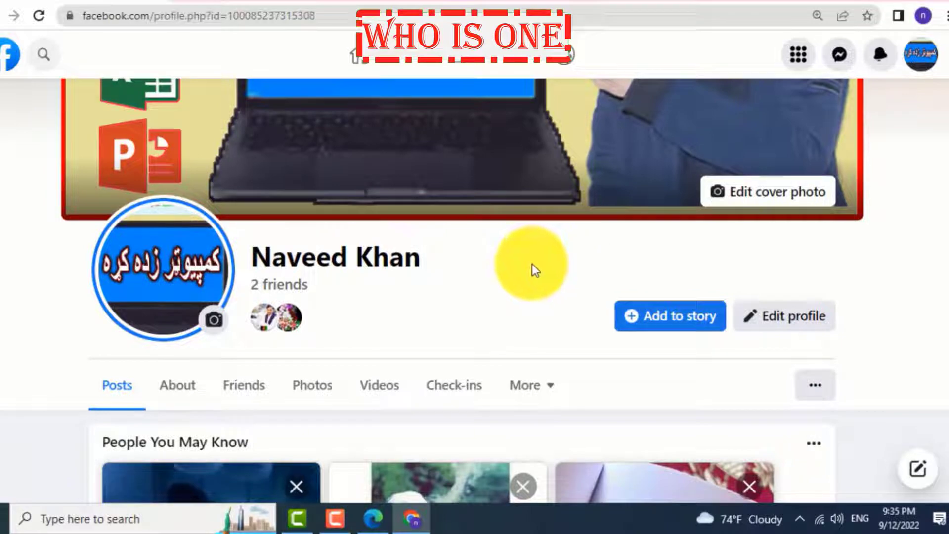
pyautogui.scroll(3, 527, 268)
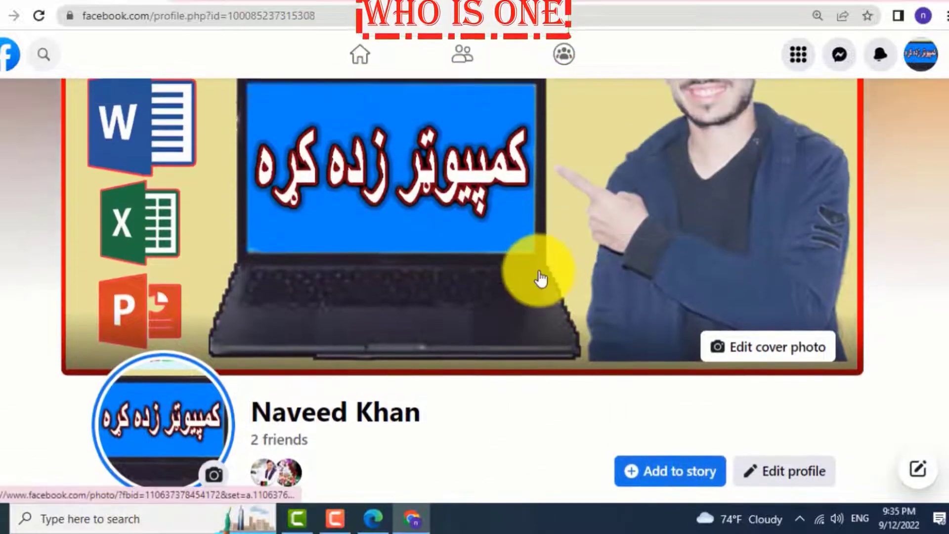
pyautogui.scroll(-5, 537, 271)
pyautogui.scroll(-5, 538, 271)
pyautogui.scroll(5, 541, 275)
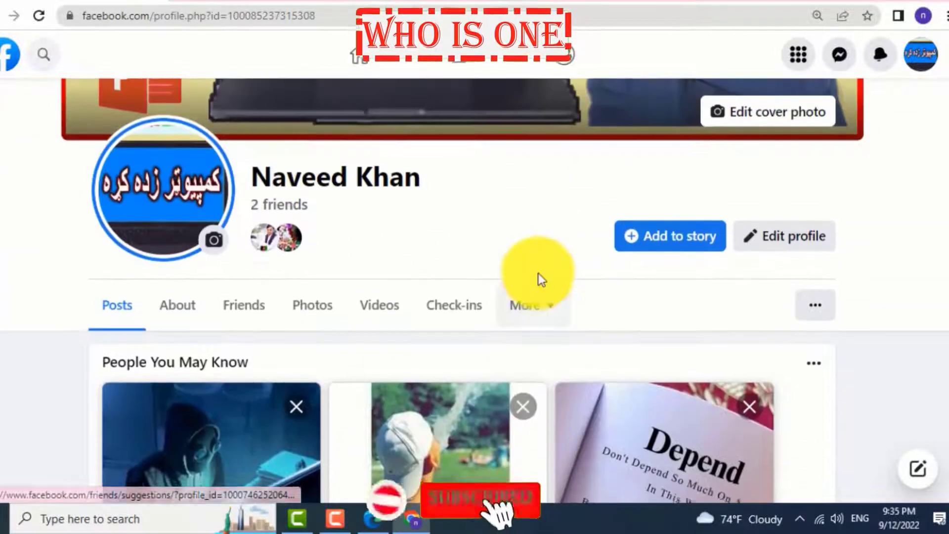
pyautogui.scroll(-2, 539, 275)
pyautogui.scroll(-12, 540, 278)
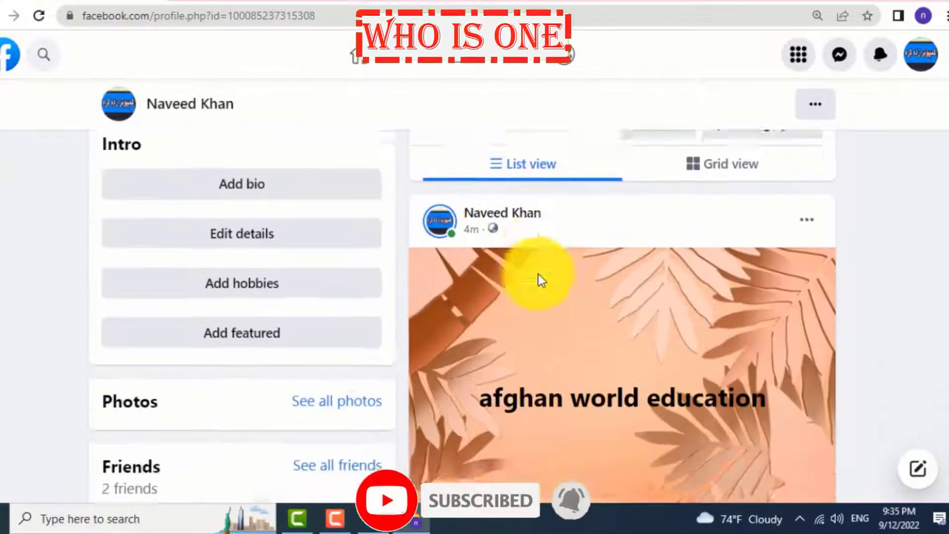
pyautogui.scroll(-3, 562, 281)
pyautogui.scroll(3, 568, 292)
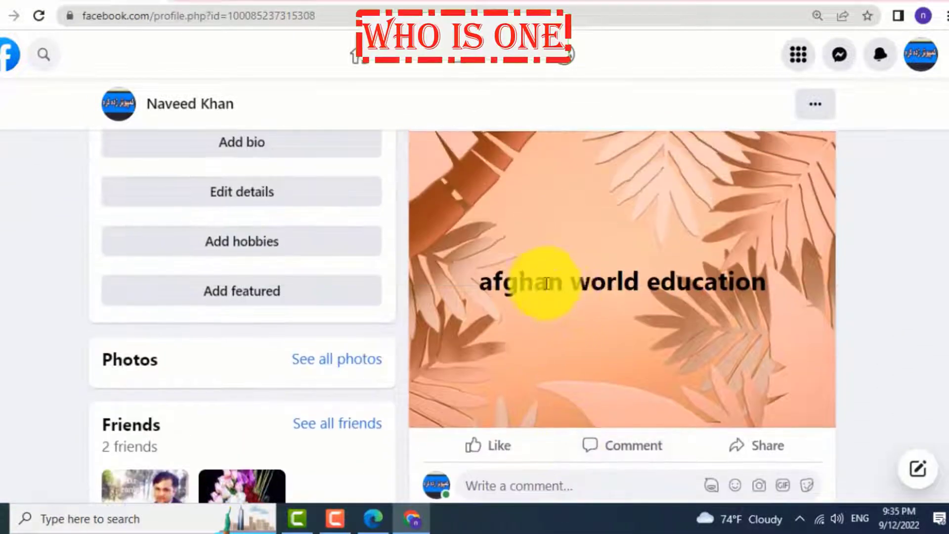
# - Review the options available for the published "afghan world education" post and close them
pyautogui.scroll(1, 650, 314)
pyautogui.click(806, 142)
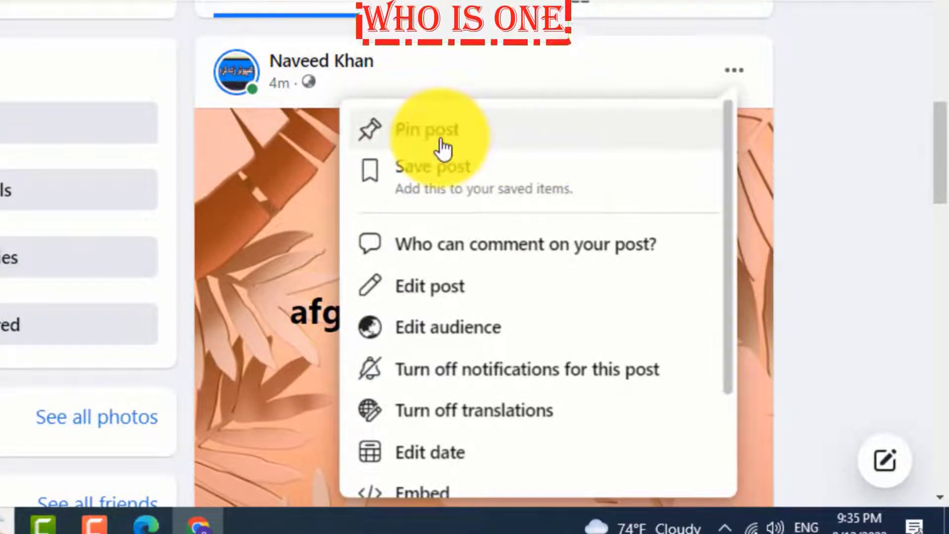
pyautogui.click(835, 183)
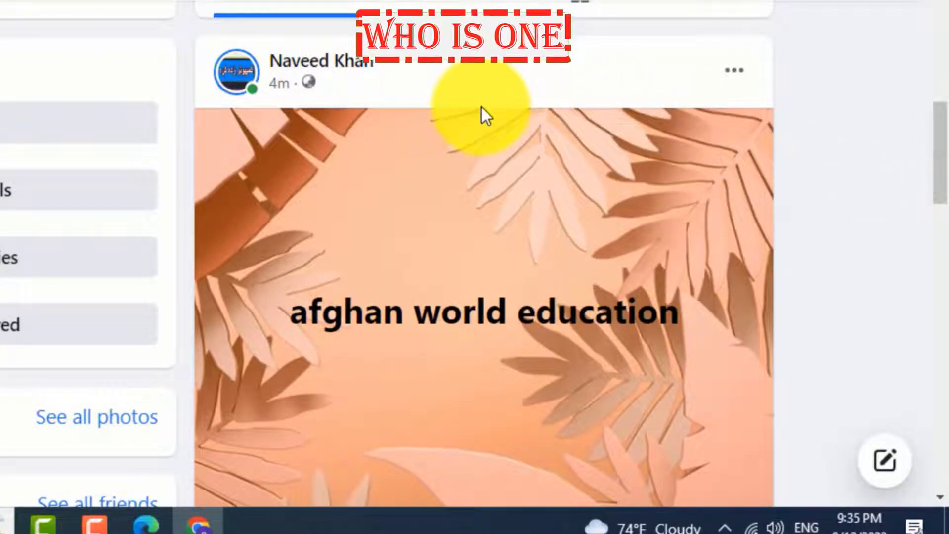
# - Look over the profile page at different page zoom levels, from the text post back to the cover photo
pyautogui.hotkey('ctrl', '-')
pyautogui.hotkey('ctrl', '-')
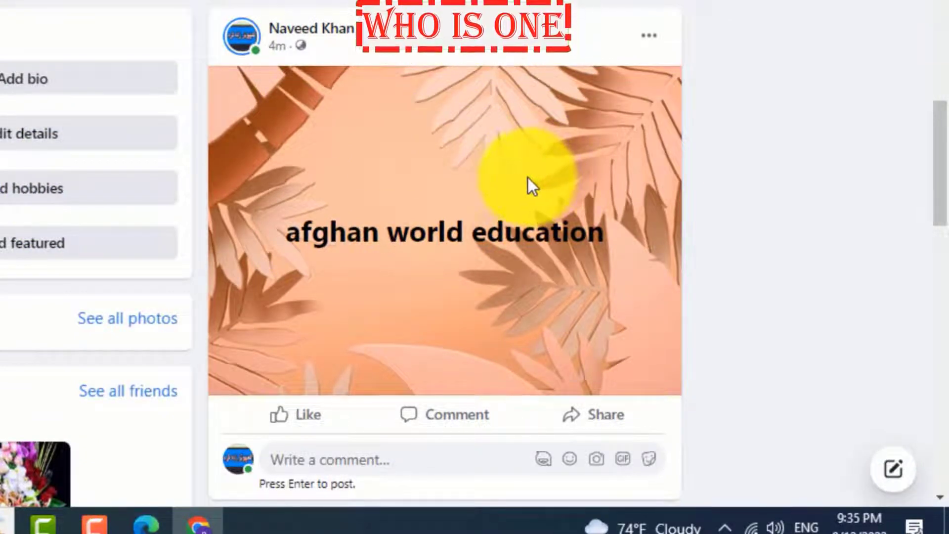
pyautogui.hotkey('ctrl', '-')
pyautogui.hotkey('ctrl', '-')
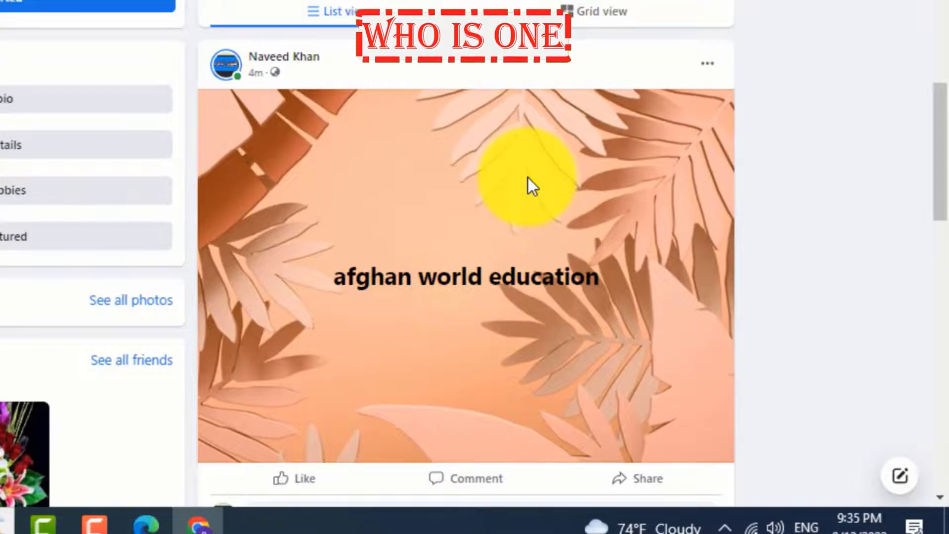
pyautogui.hotkey('ctrl', '-')
pyautogui.hotkey('ctrl', '+')
pyautogui.hotkey('ctrl', '+')
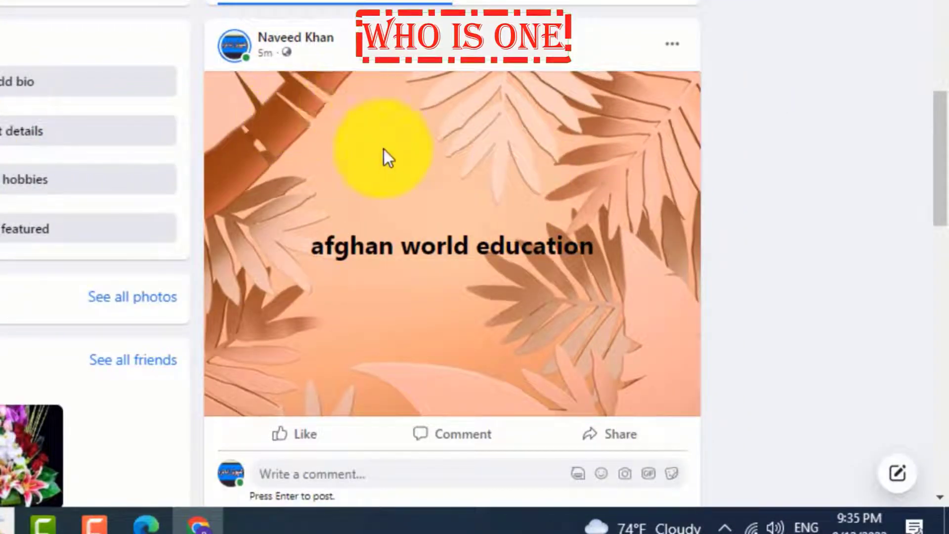
pyautogui.scroll(4, 384, 149)
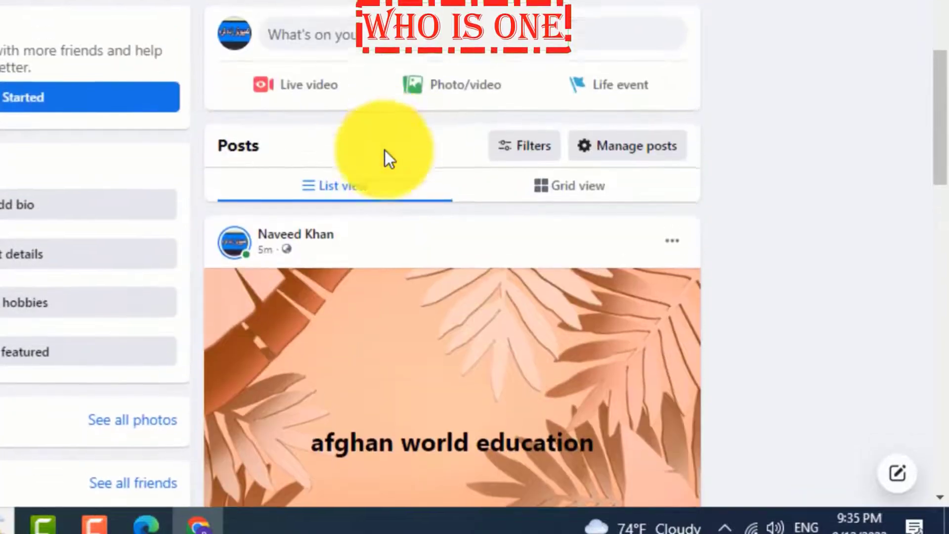
pyautogui.scroll(7, 385, 150)
pyautogui.scroll(-5, 486, 177)
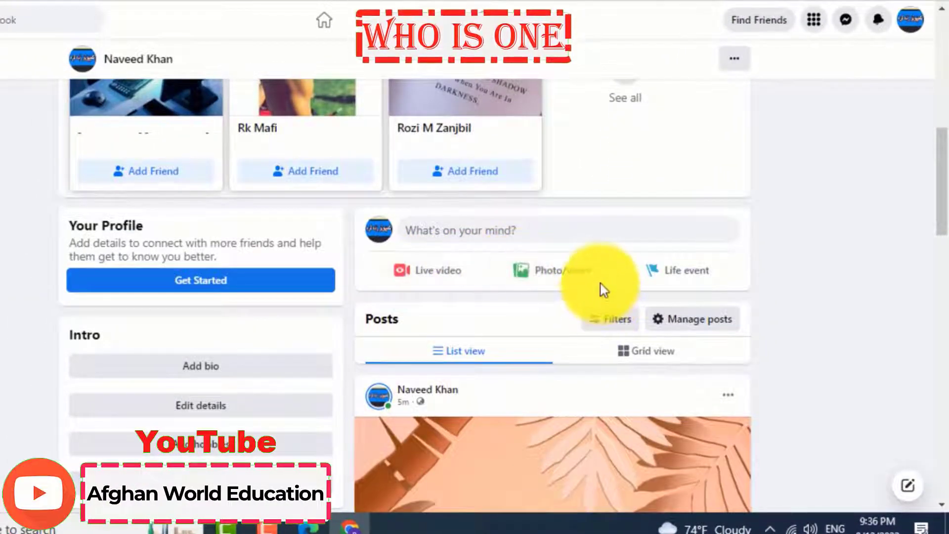
pyautogui.hotkey('ctrl', '+')
pyautogui.hotkey('ctrl', '+')
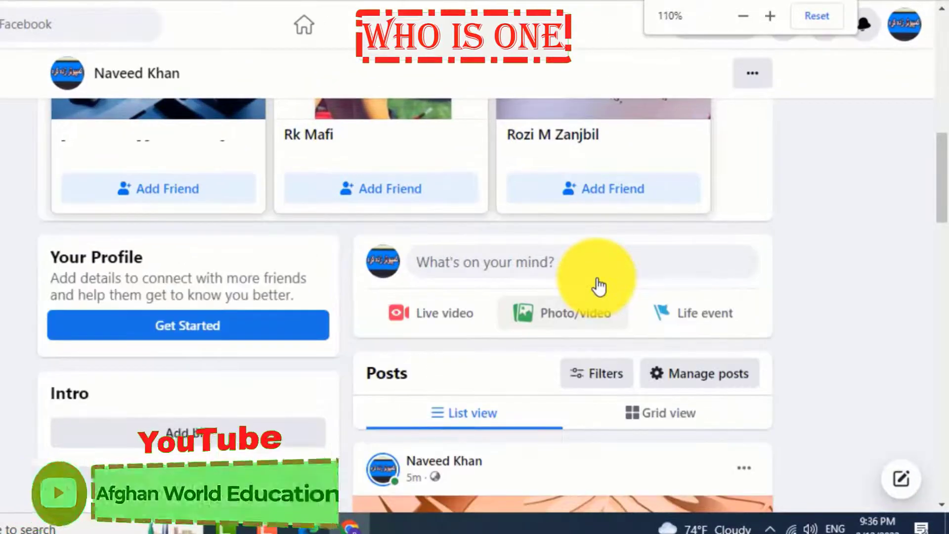
pyautogui.hotkey('ctrl', '+')
pyautogui.scroll(5, 599, 287)
pyautogui.scroll(5, 599, 286)
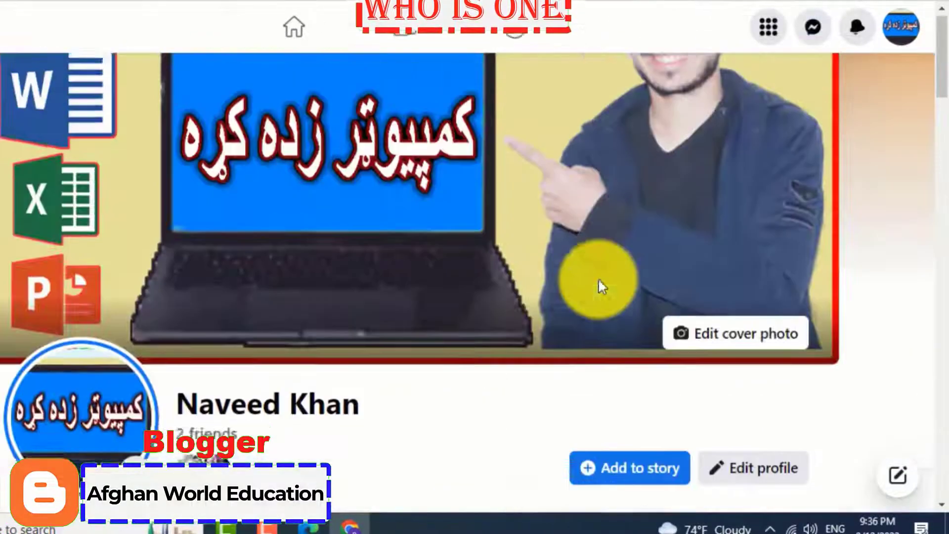
# - Save the "afghan world education" post to the Education collection
pyautogui.scroll(-15, 599, 286)
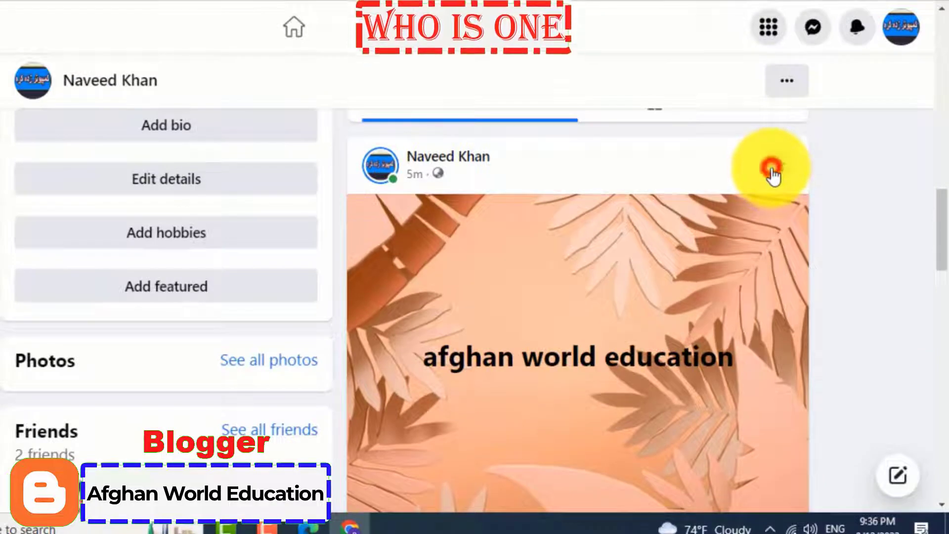
pyautogui.click(773, 171)
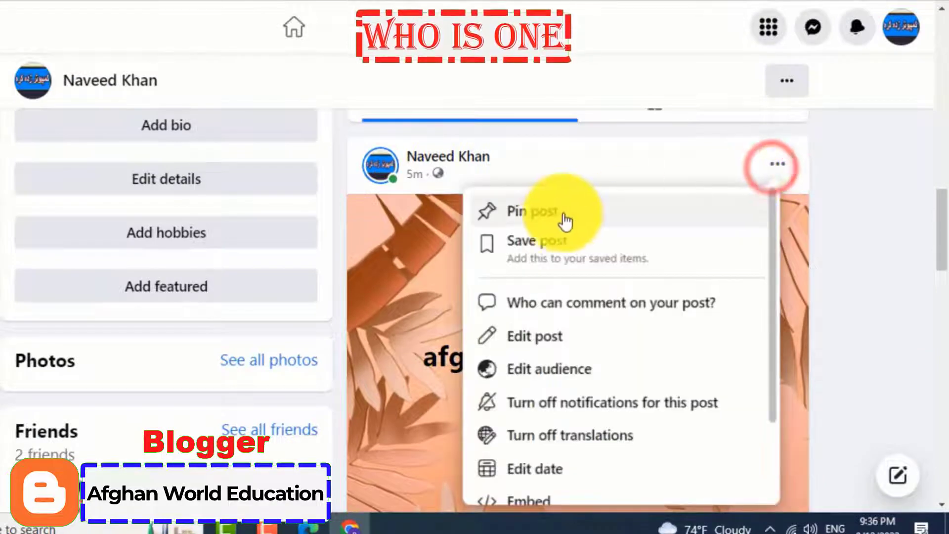
pyautogui.click(555, 248)
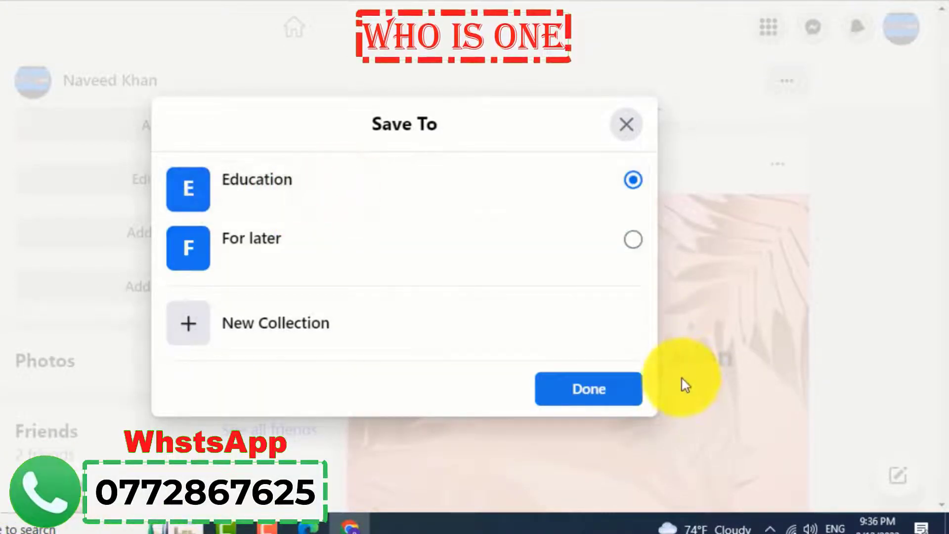
pyautogui.click(615, 395)
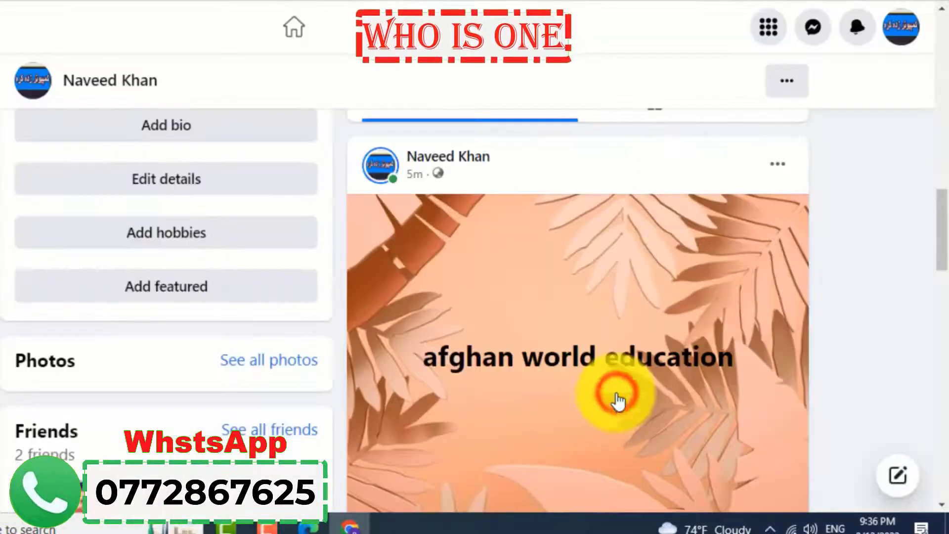
# - Set who can comment on the "afghan world education" post to Public
pyautogui.click(765, 164)
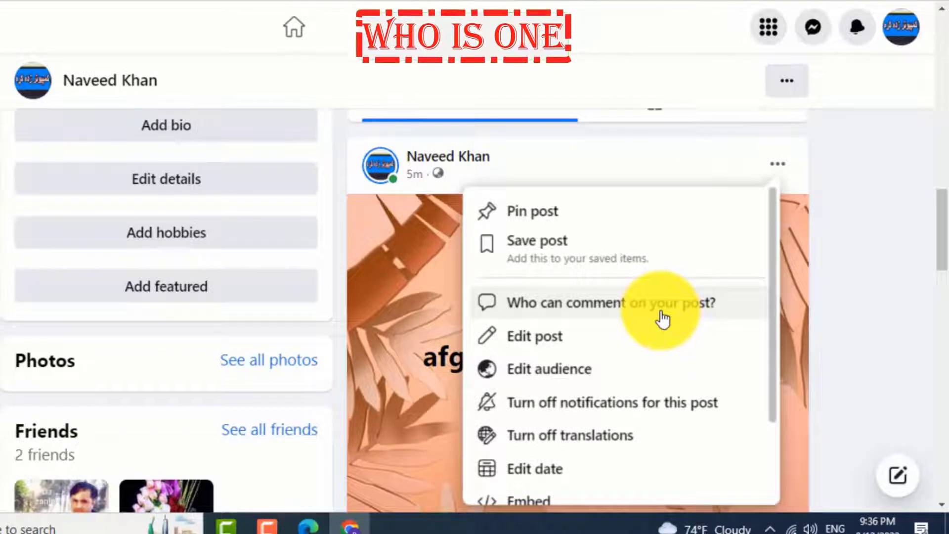
pyautogui.click(662, 319)
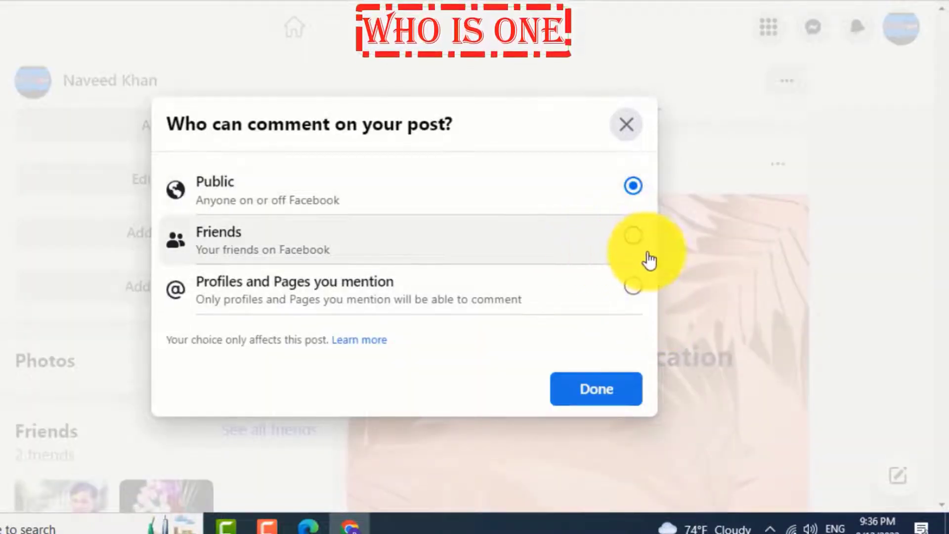
pyautogui.click(632, 287)
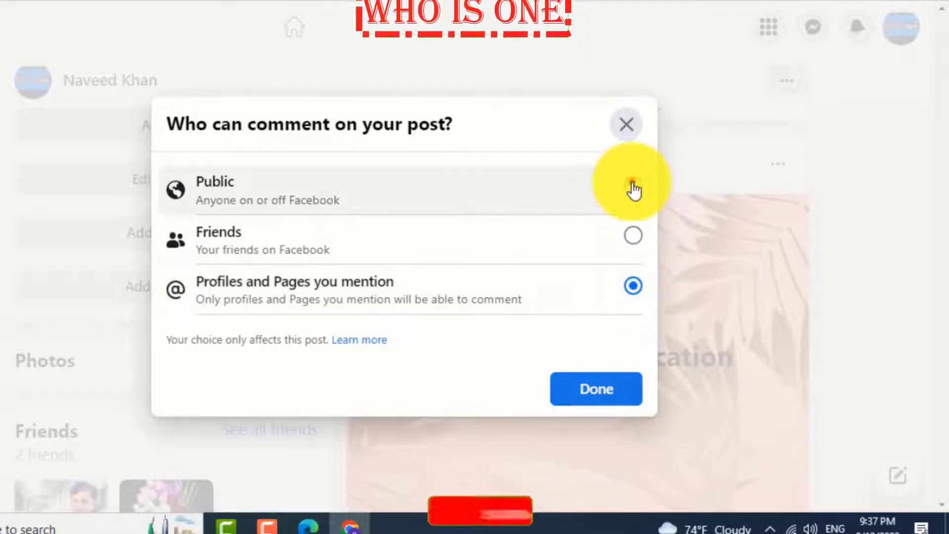
pyautogui.click(632, 187)
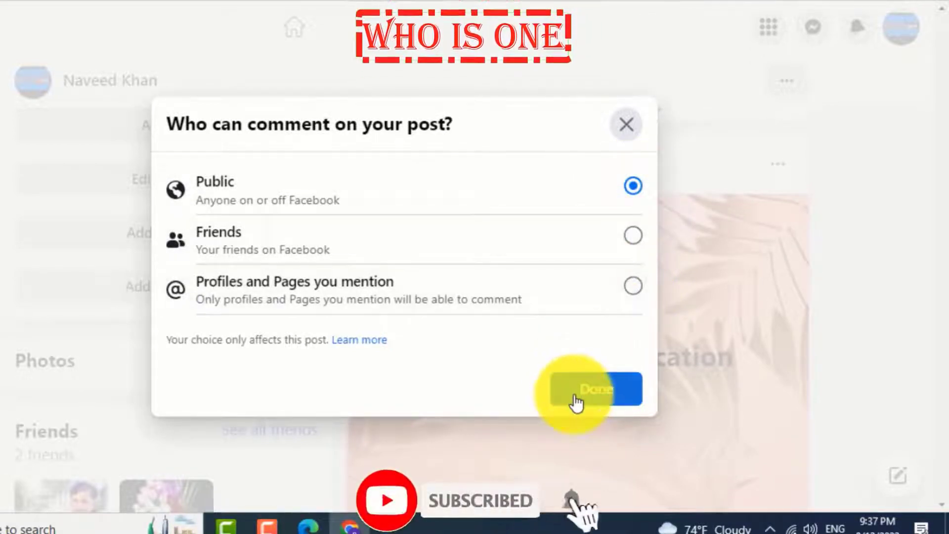
pyautogui.click(576, 403)
# - Open the post for editing and capitalise its first letter so it reads "Afghan world education"
pyautogui.click(772, 163)
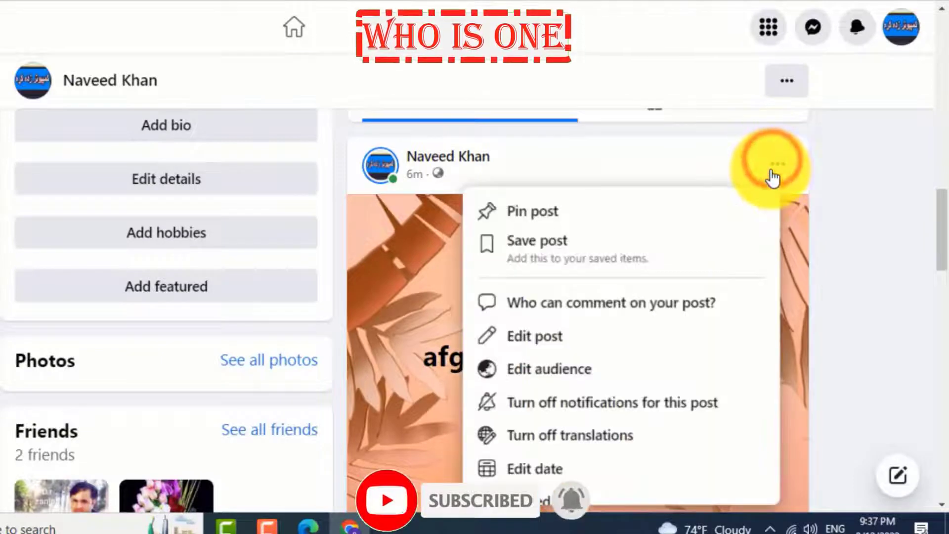
pyautogui.click(537, 351)
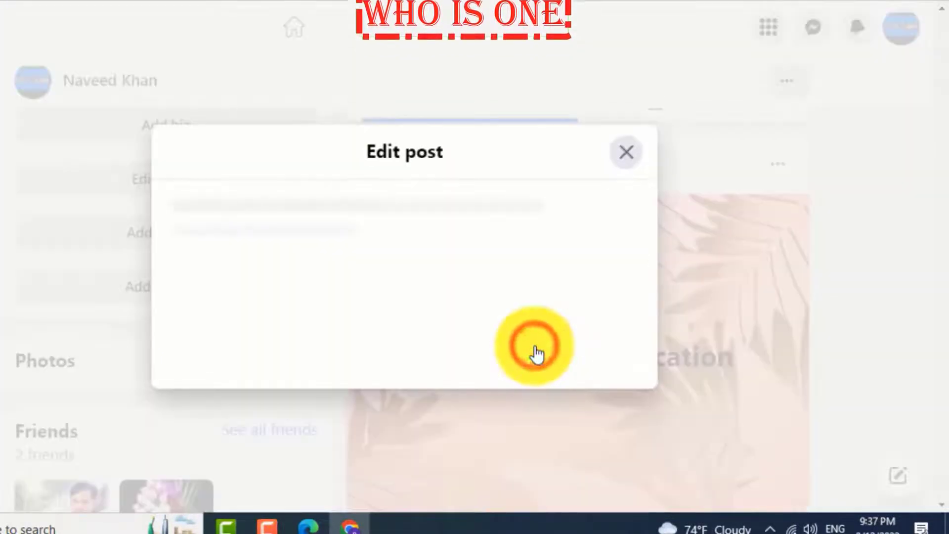
pyautogui.scroll(-2, 341, 262)
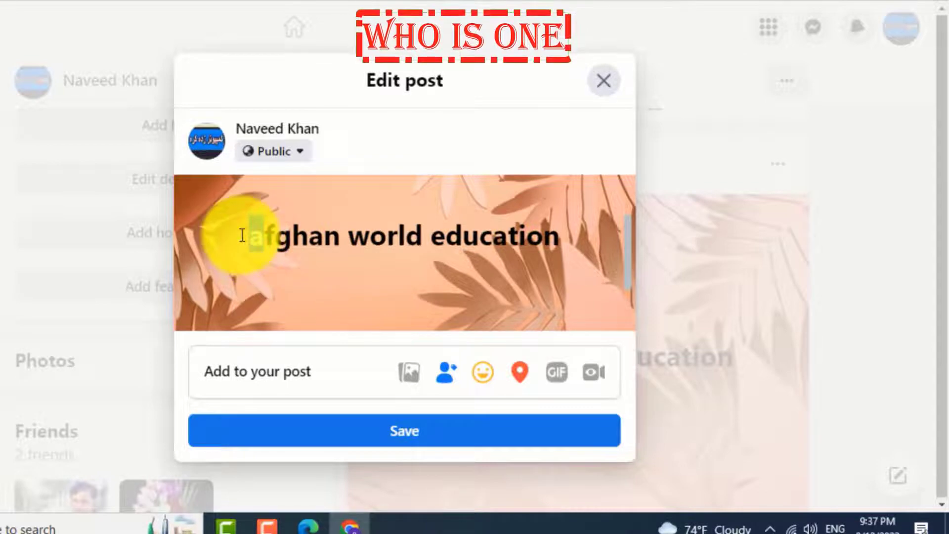
pyautogui.write('A')
# - Change the post's background to the orange waffle design with the pink drip after trying the dark blue design
pyautogui.click(278, 304)
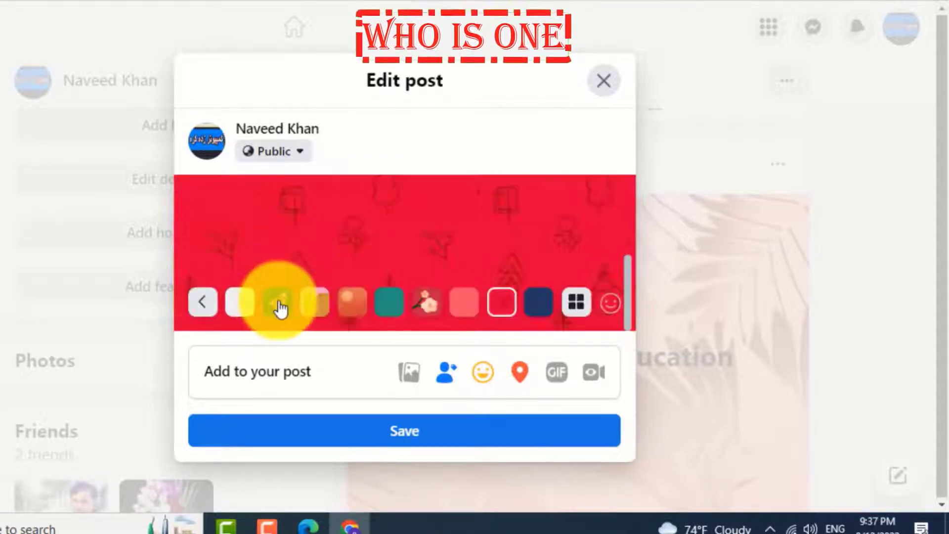
pyautogui.click(276, 303)
pyautogui.click(278, 300)
pyautogui.tripleClick(292, 311)
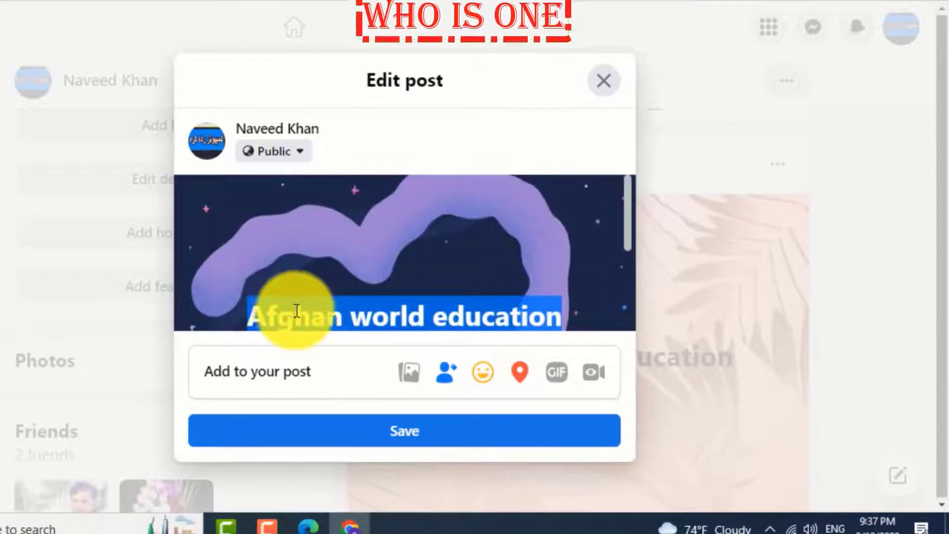
pyautogui.click(314, 303)
pyautogui.click(403, 263)
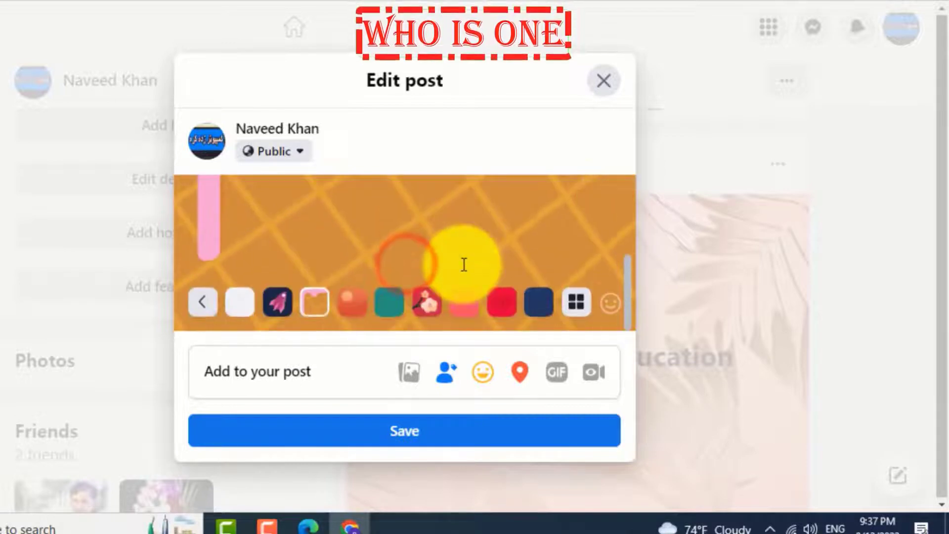
# - Capitalise the remaining words so the post reads "Afghan World Education" and save the edited post
pyautogui.tripleClick(467, 261)
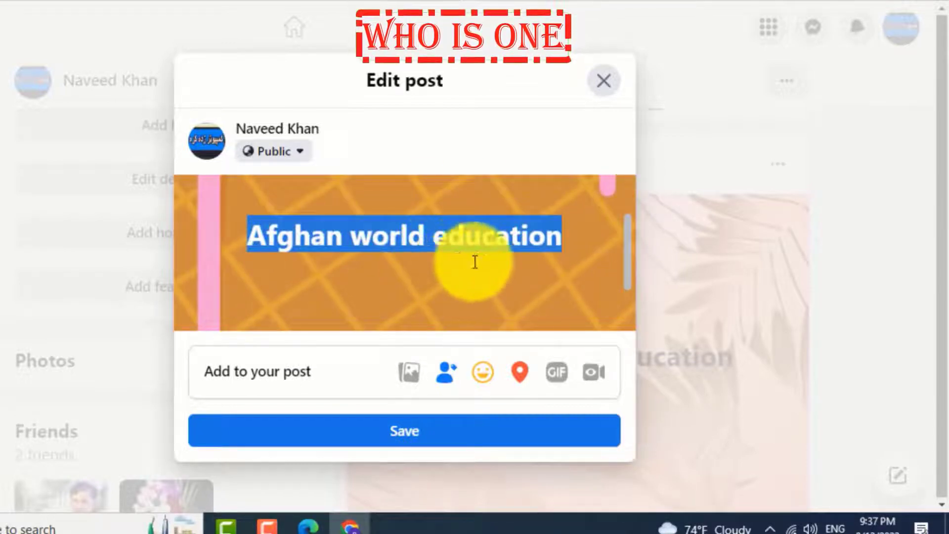
pyautogui.click(581, 233)
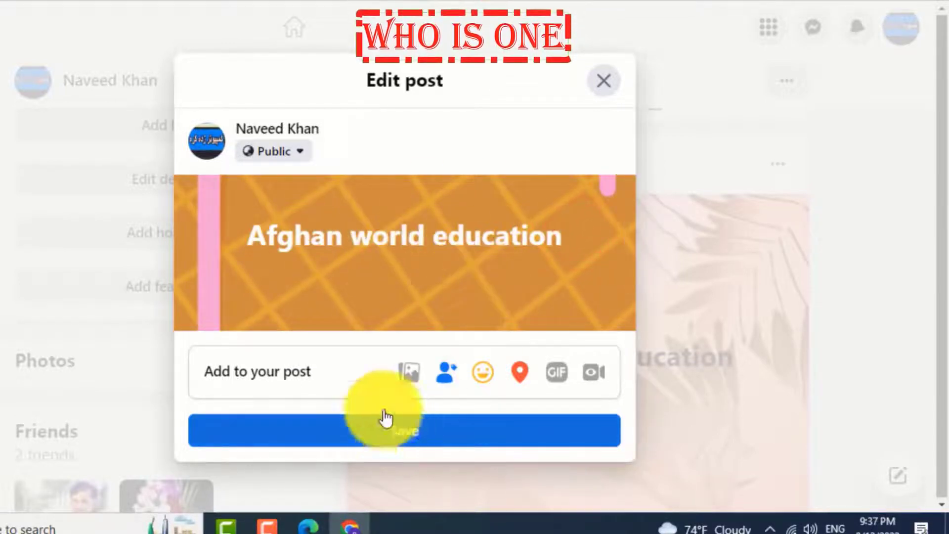
pyautogui.click(413, 229)
pyautogui.click(430, 317)
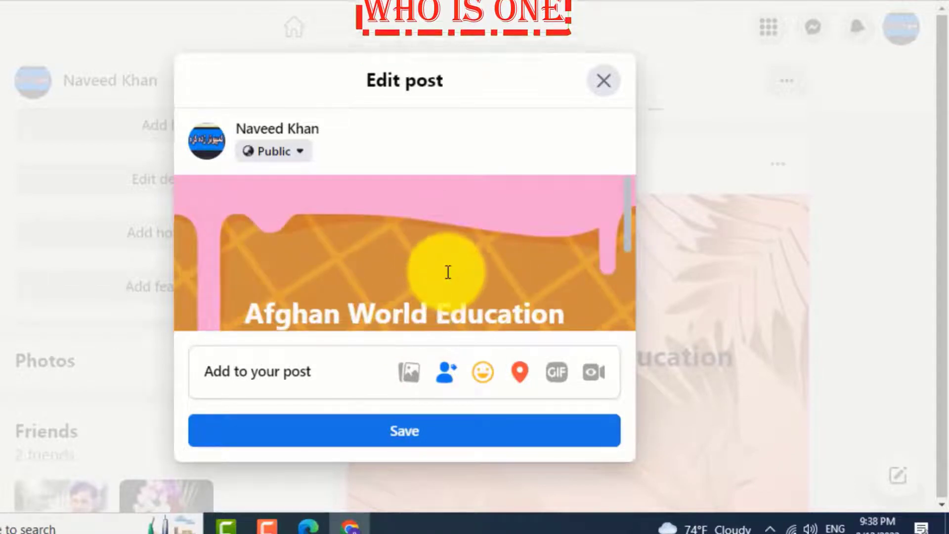
pyautogui.scroll(-2, 448, 272)
pyautogui.click(417, 435)
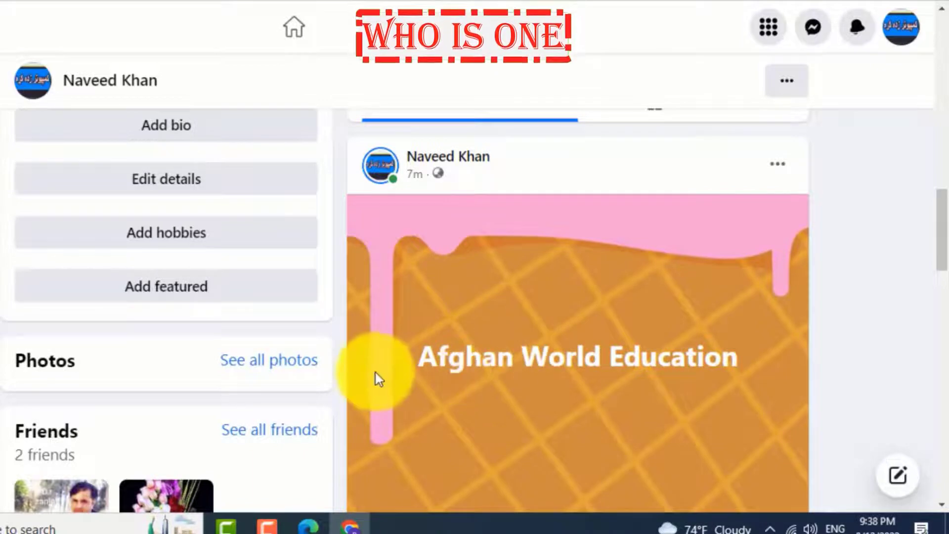
pyautogui.scroll(-3, 481, 339)
pyautogui.scroll(2, 482, 328)
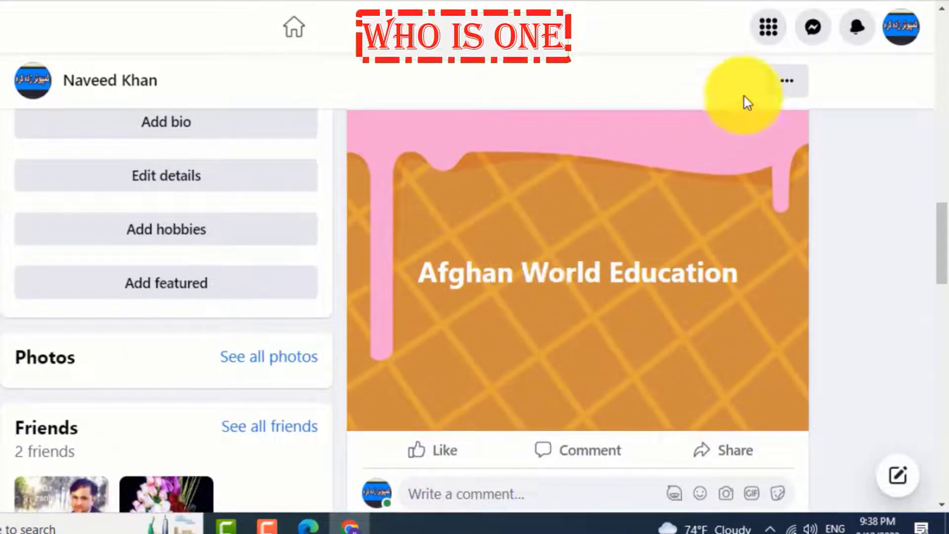
pyautogui.click(788, 80)
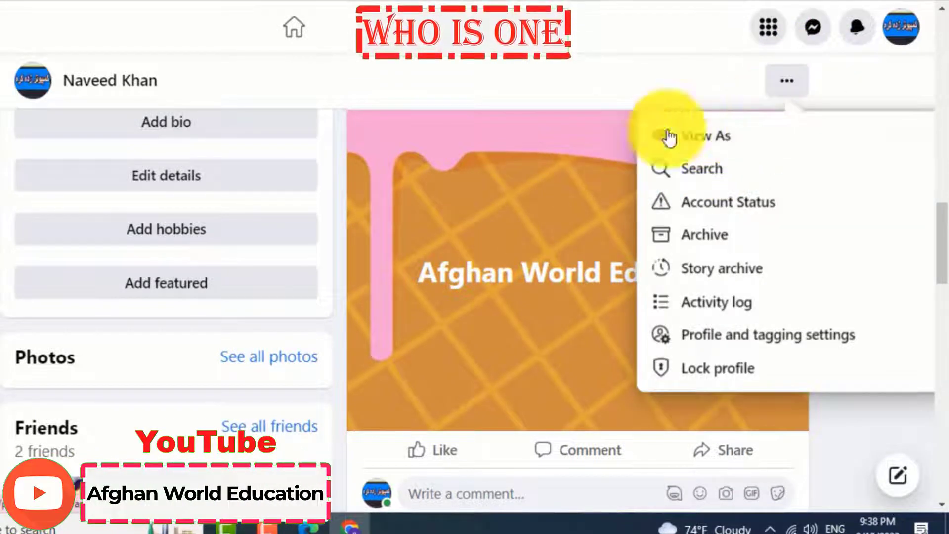
pyautogui.click(566, 105)
# - Open the audience settings of the "Afghan World Education" post and look through the options from Public to Custom
pyautogui.scroll(3, 771, 222)
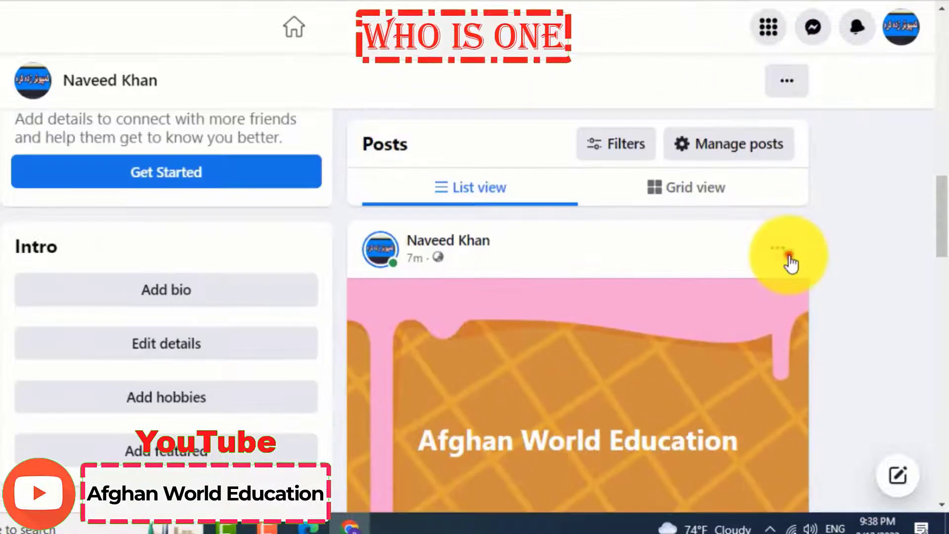
pyautogui.click(778, 248)
pyautogui.scroll(-2, 679, 316)
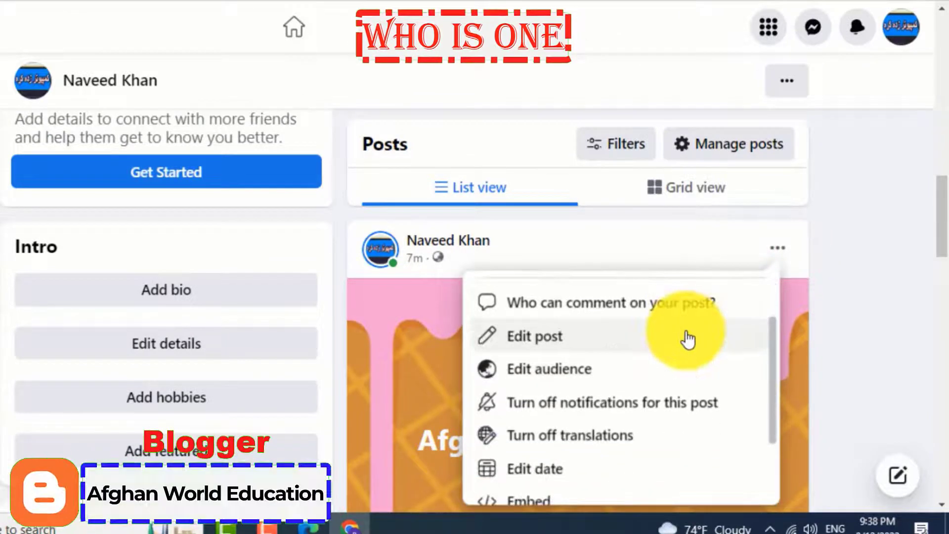
pyautogui.click(572, 381)
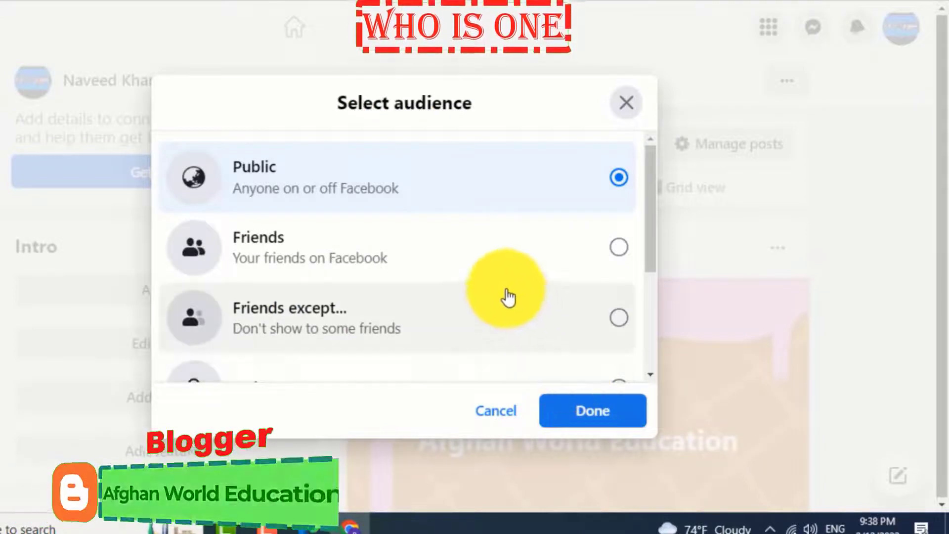
pyautogui.scroll(-3, 504, 284)
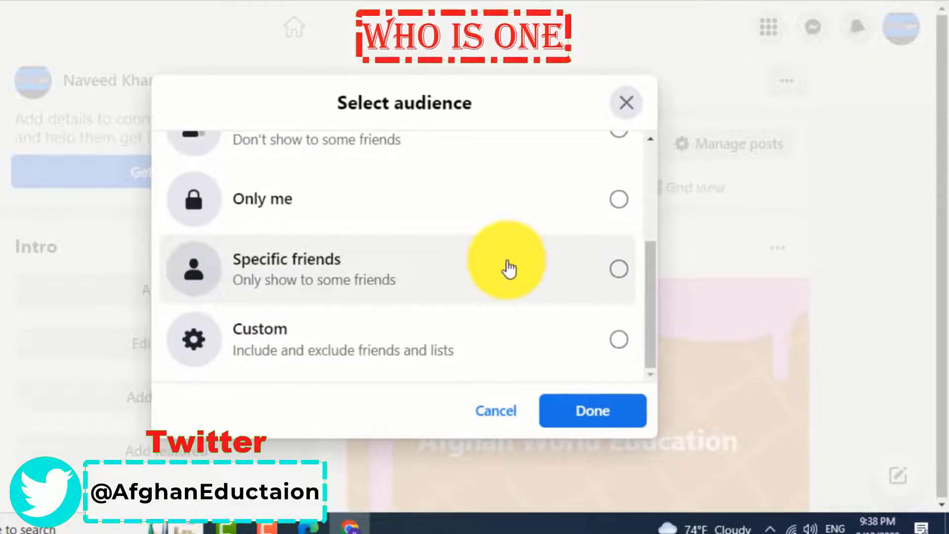
pyautogui.scroll(3, 503, 269)
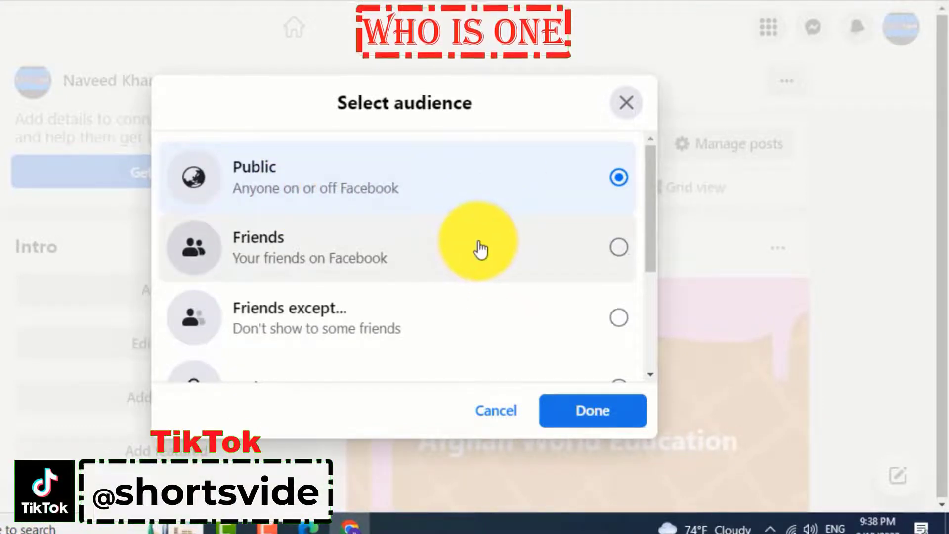
pyautogui.scroll(-1, 480, 249)
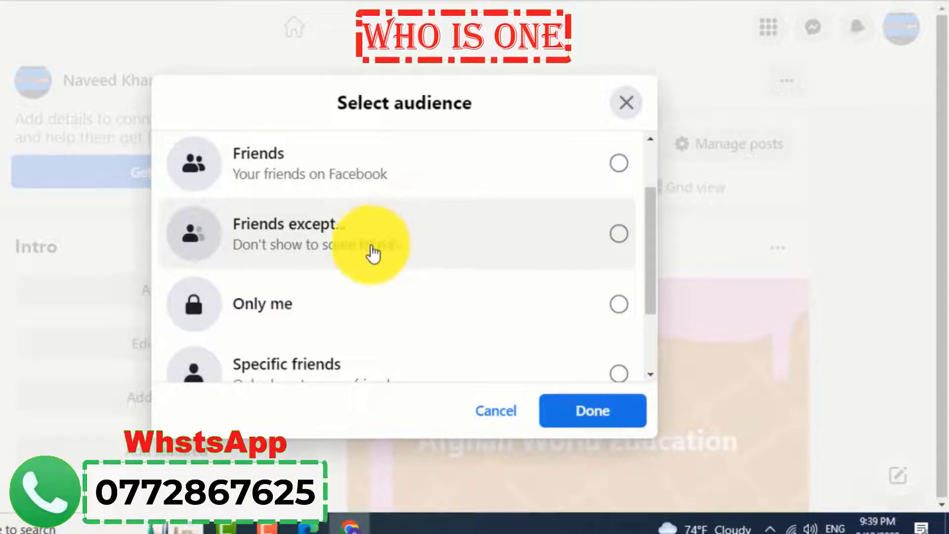
pyautogui.scroll(-2, 347, 318)
pyautogui.scroll(2, 277, 284)
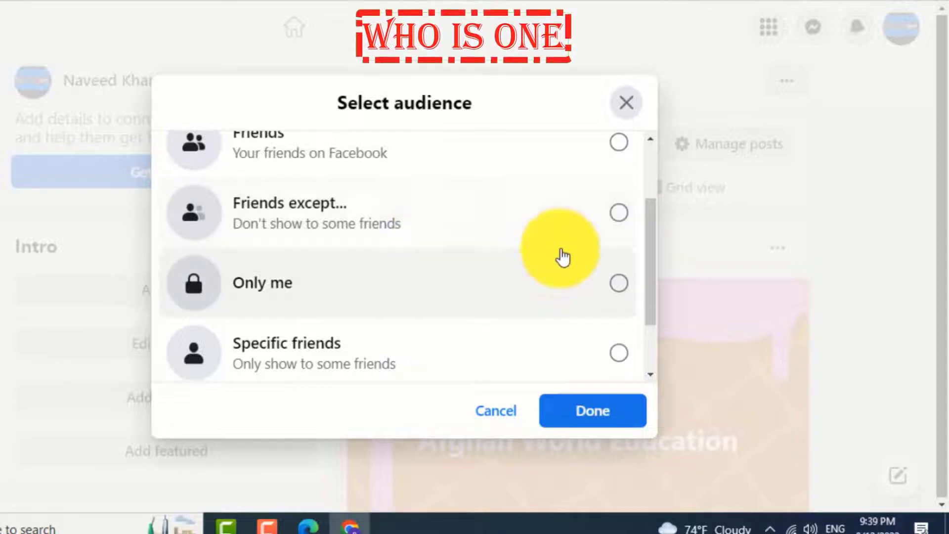
# - Select Only me as the post's audience, switch the choice back to Public and confirm it
pyautogui.click(618, 283)
pyautogui.scroll(-2, 615, 284)
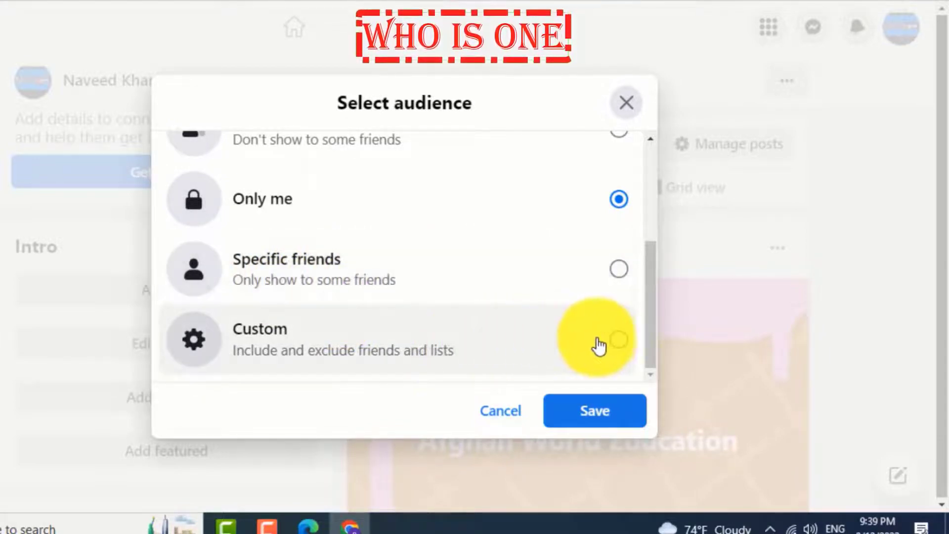
pyautogui.scroll(3, 598, 344)
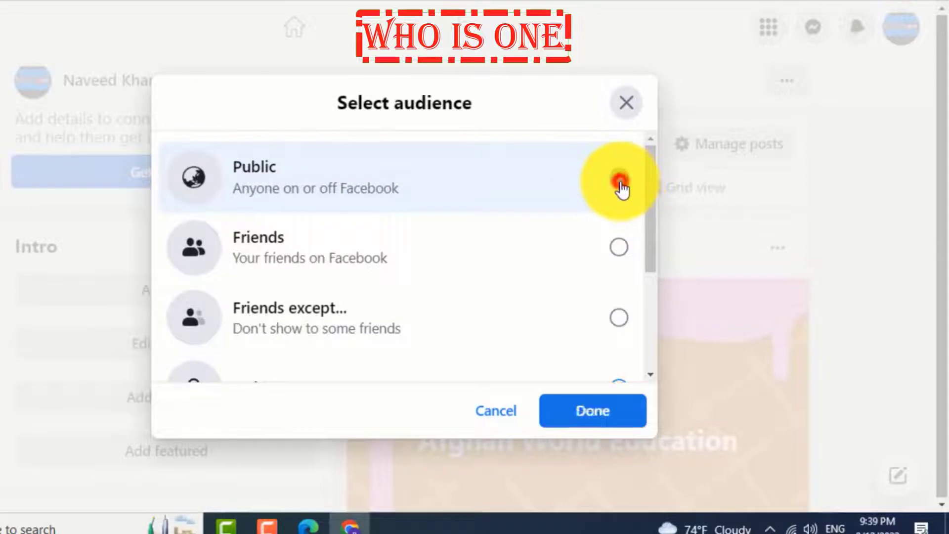
pyautogui.click(620, 182)
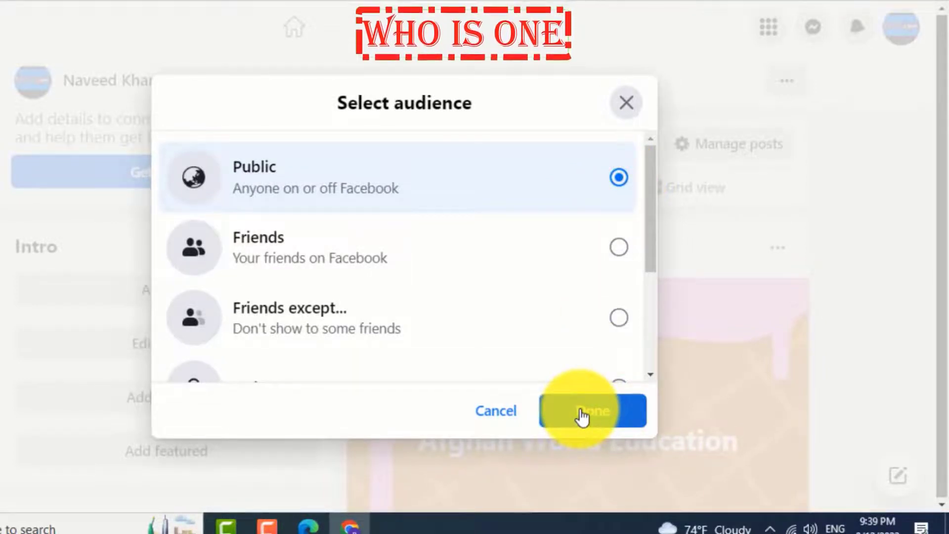
pyautogui.click(581, 415)
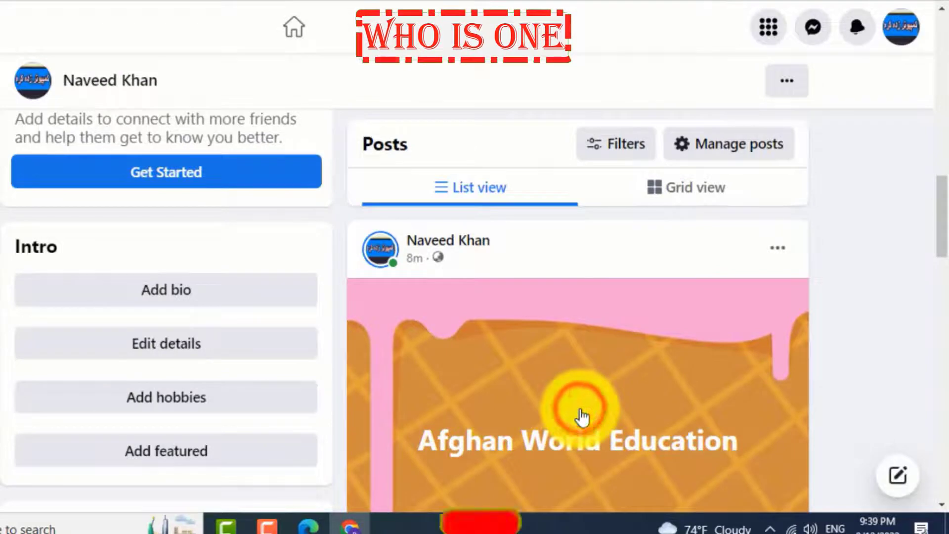
# - Turn off notifications and translations for the "Afghan World Education" post
pyautogui.click(776, 258)
pyautogui.scroll(-2, 840, 267)
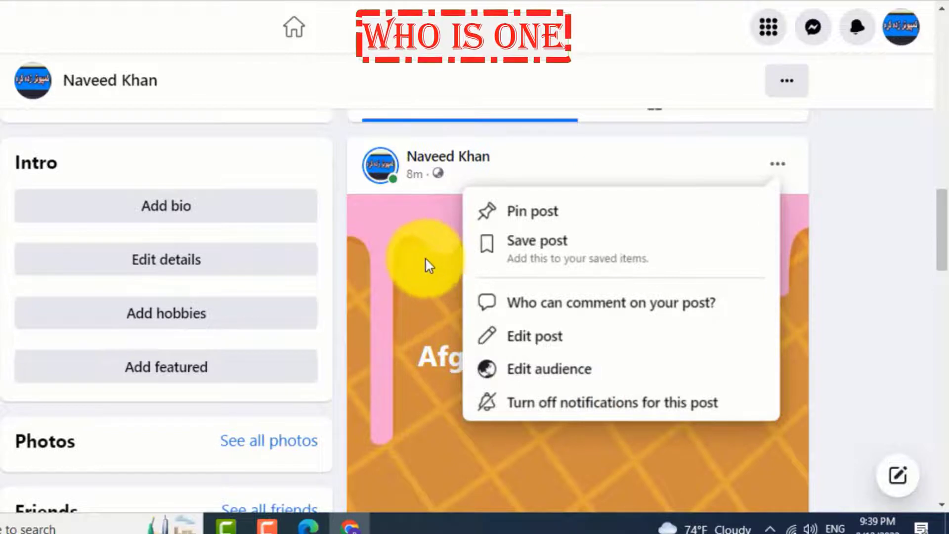
pyautogui.click(560, 418)
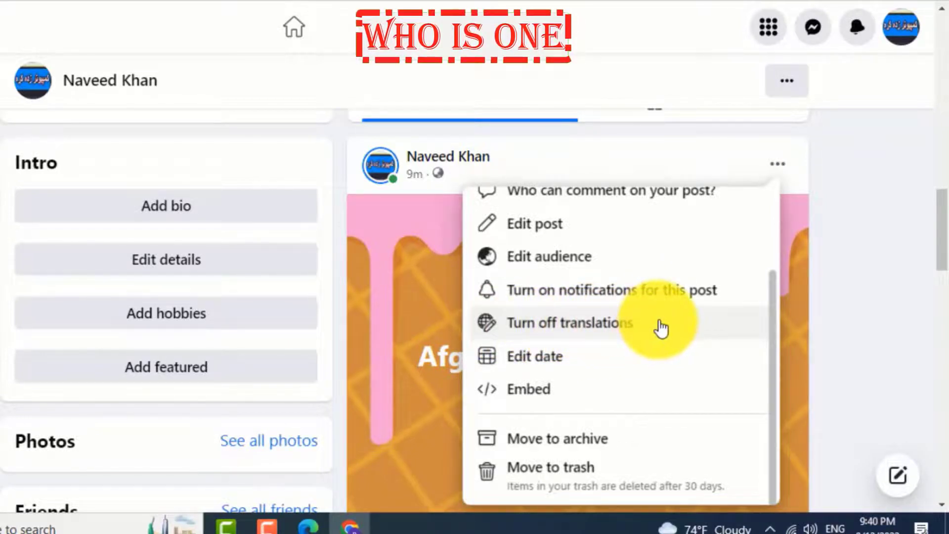
pyautogui.click(586, 329)
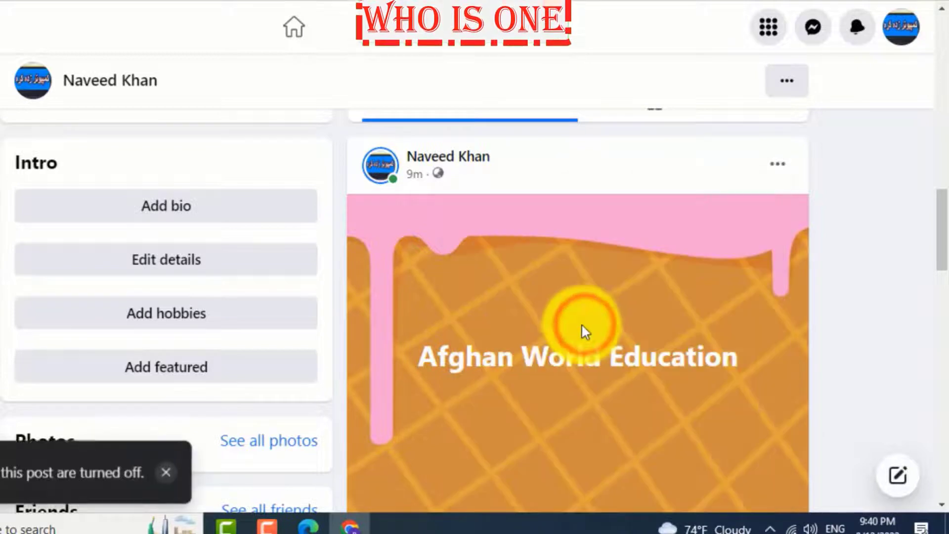
# - Open the post's date settings, examine the date calendar and the time choices, and cancel without changing them
pyautogui.scroll(-2, 562, 332)
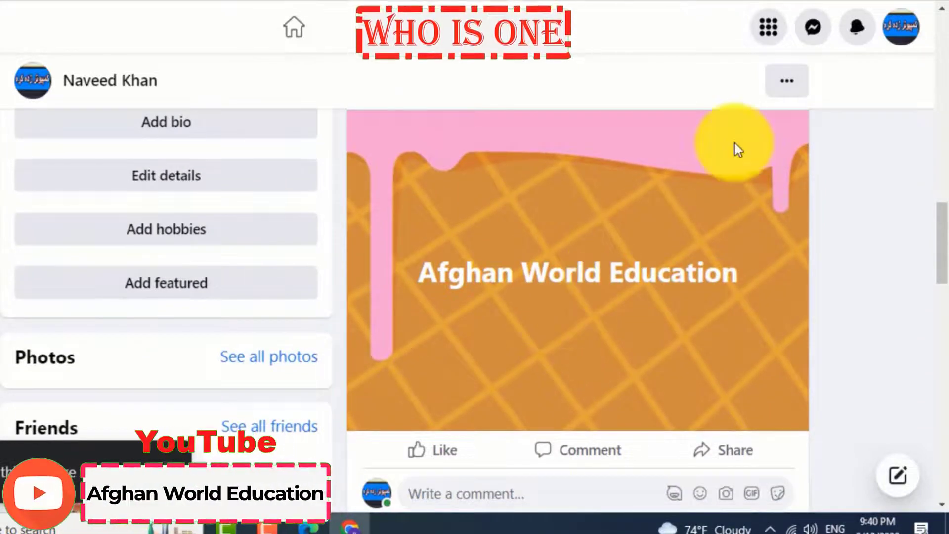
pyautogui.scroll(2, 735, 243)
pyautogui.scroll(2, 736, 246)
pyautogui.click(778, 248)
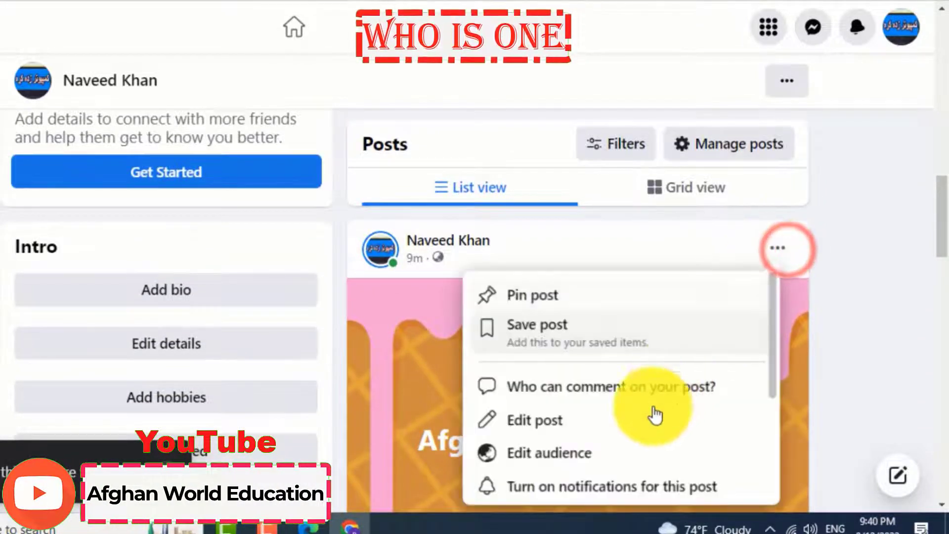
pyautogui.scroll(-3, 632, 467)
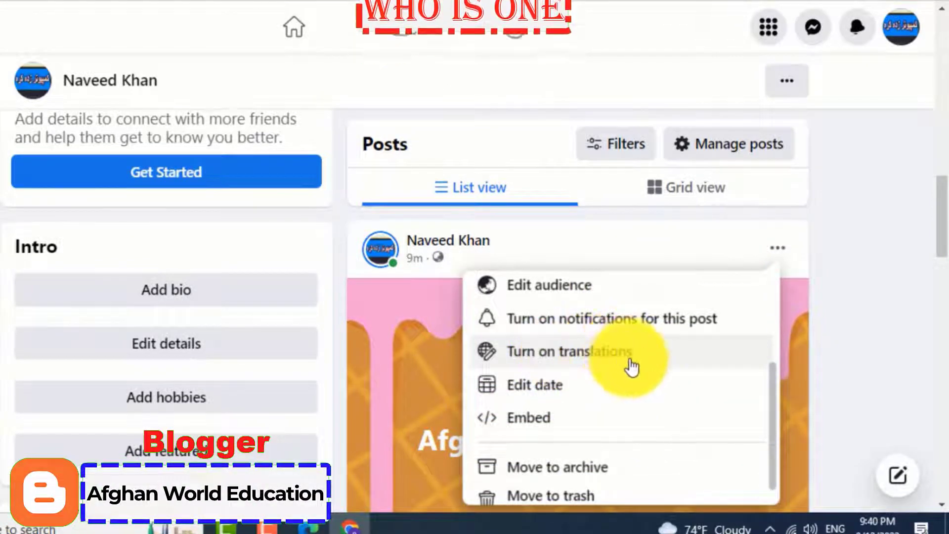
pyautogui.click(565, 390)
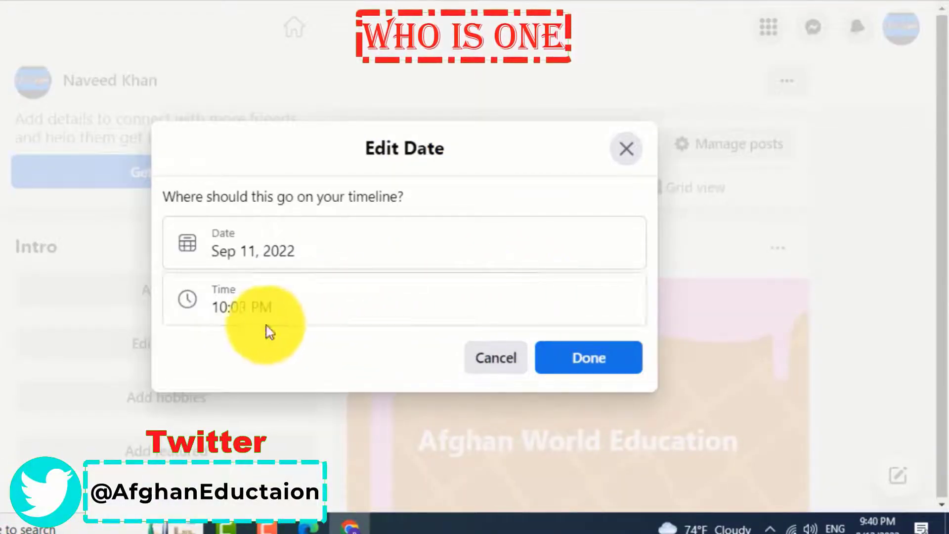
pyautogui.click(254, 249)
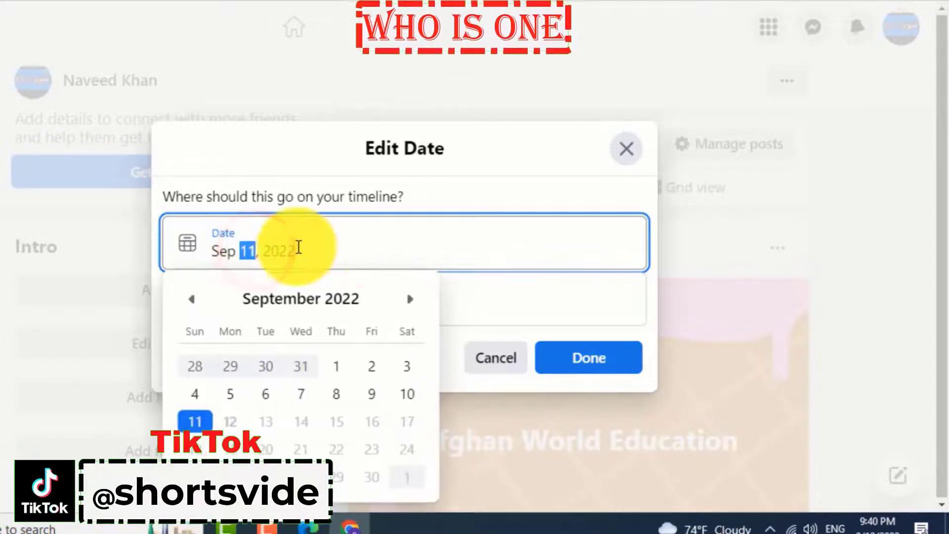
pyautogui.click(547, 302)
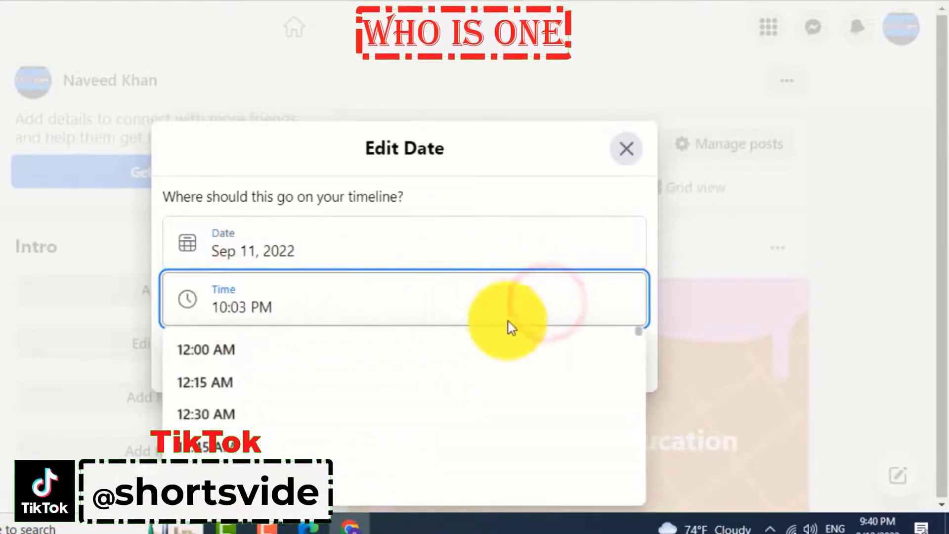
pyautogui.click(462, 204)
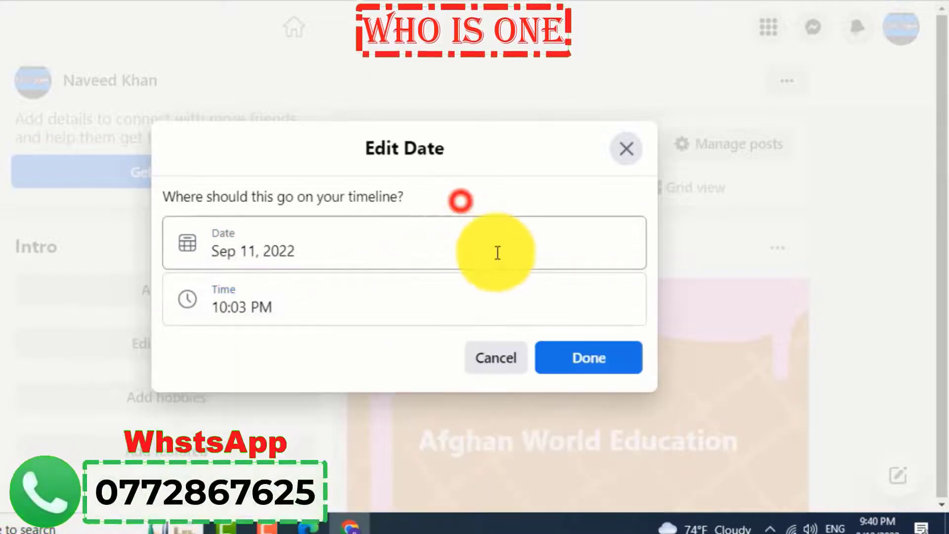
pyautogui.click(500, 355)
# - Move the "Afghan World Education" post to the trash and check the remaining posts on the profile
pyautogui.click(775, 248)
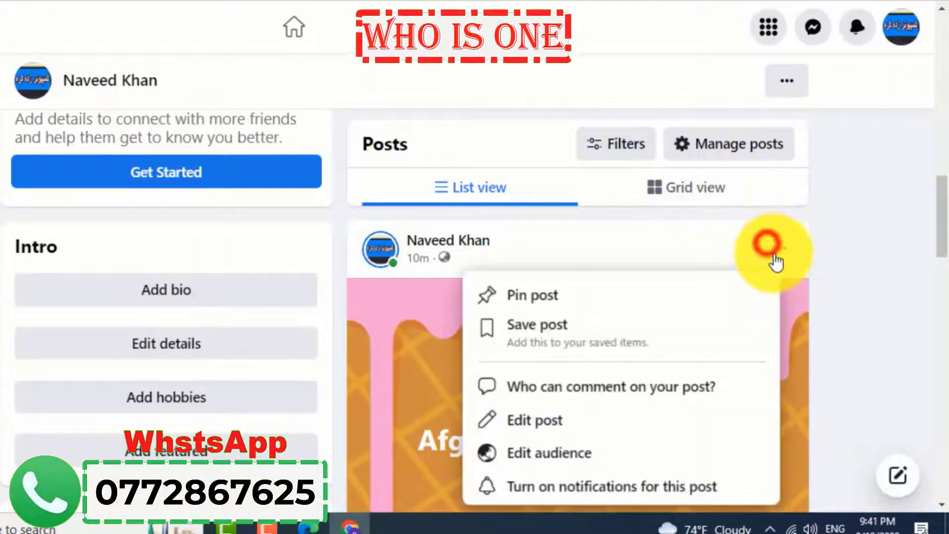
pyautogui.scroll(-3, 602, 475)
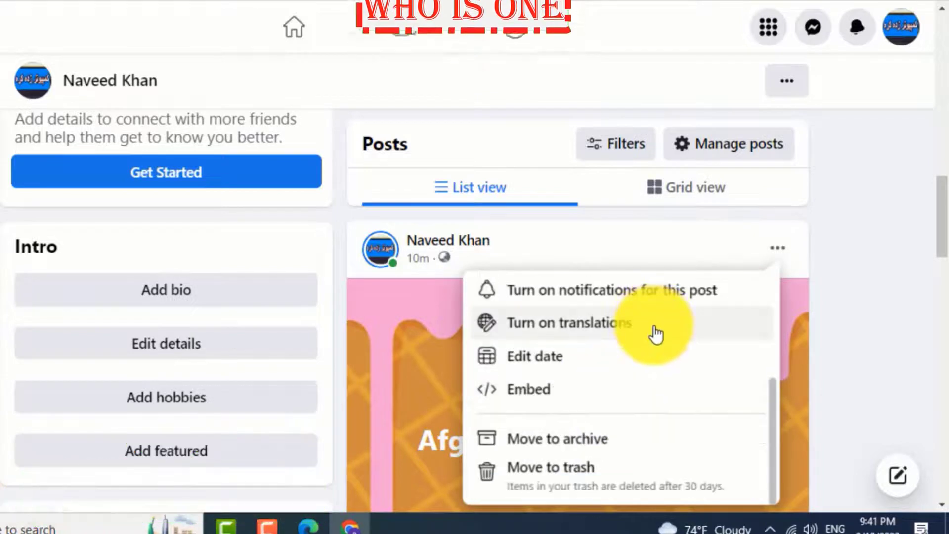
pyautogui.click(572, 475)
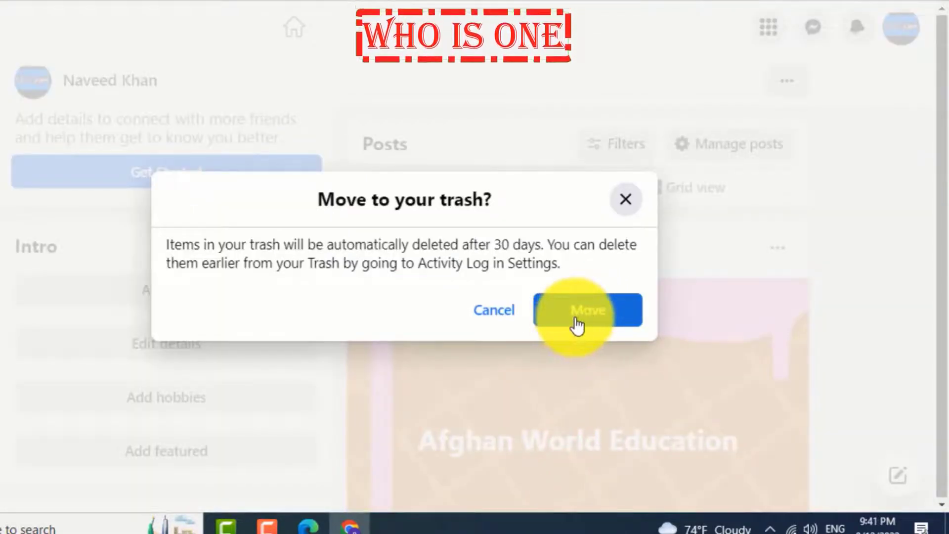
pyautogui.click(578, 322)
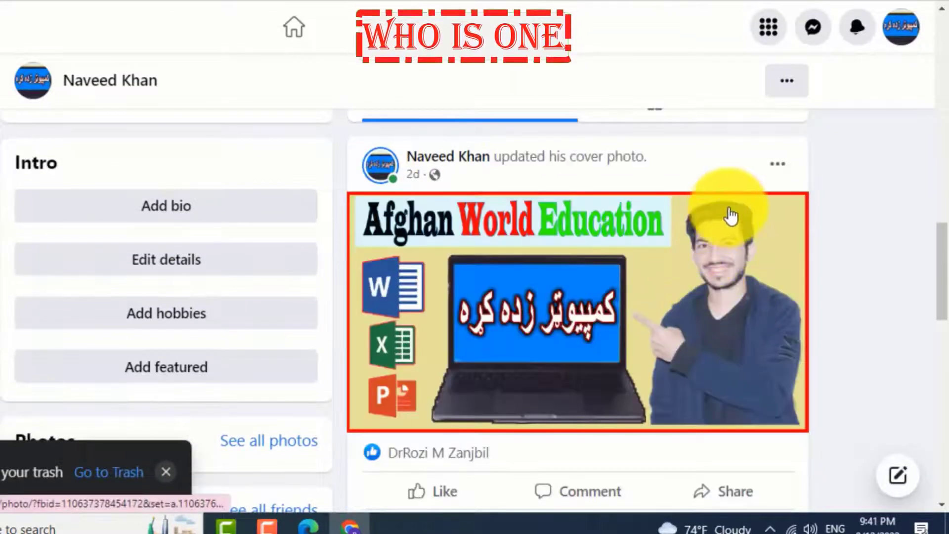
pyautogui.scroll(3, 758, 205)
pyautogui.scroll(-3, 760, 204)
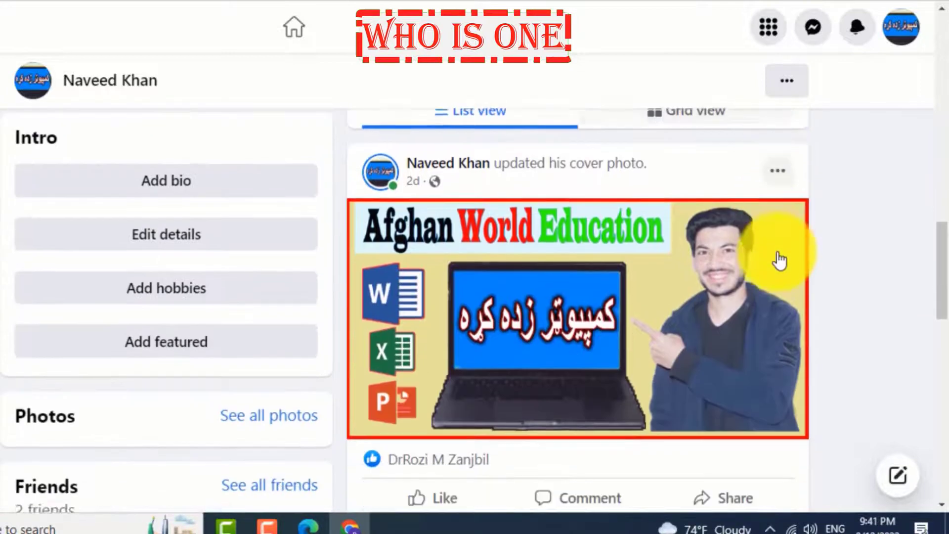
# - Pin the cover photo update post to the top of the profile's posts and check it under Pinned post
pyautogui.click(775, 170)
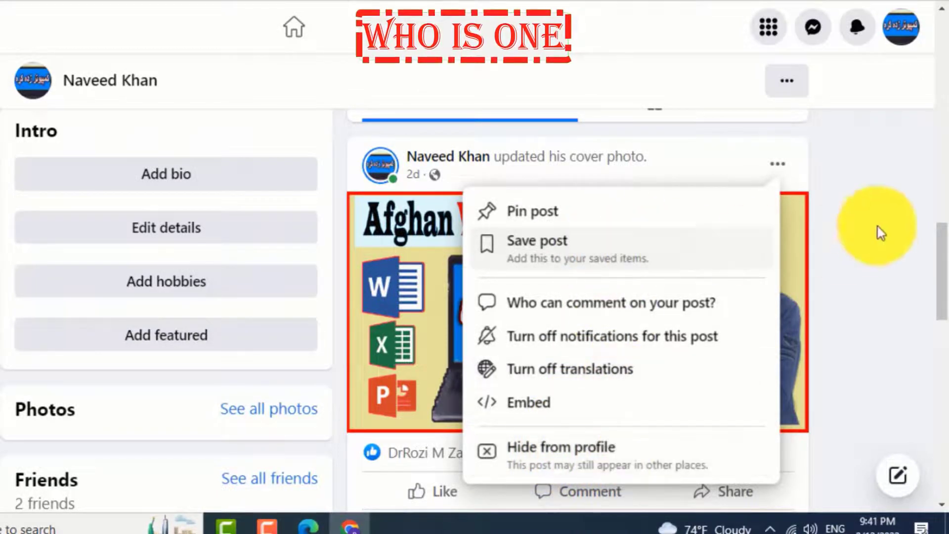
pyautogui.scroll(1, 873, 298)
pyautogui.scroll(10, 869, 292)
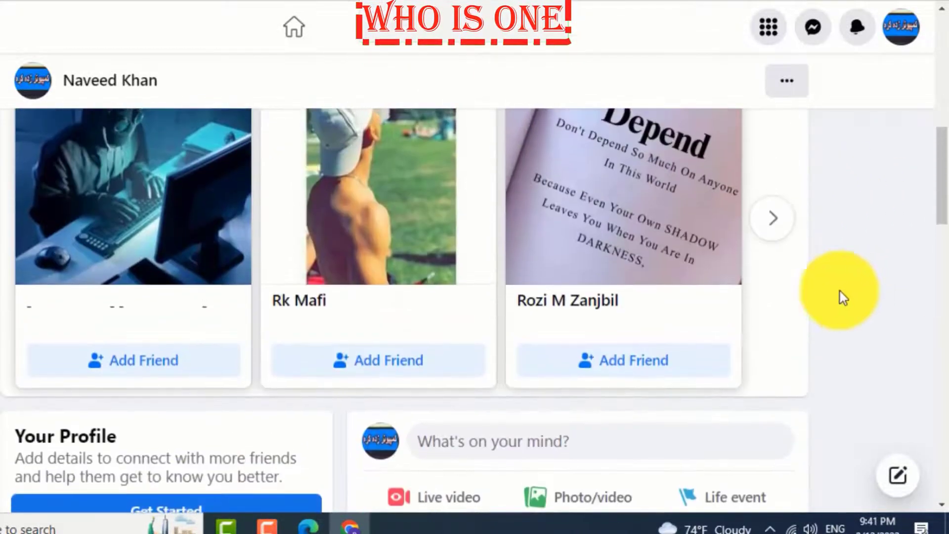
pyautogui.scroll(-12, 722, 287)
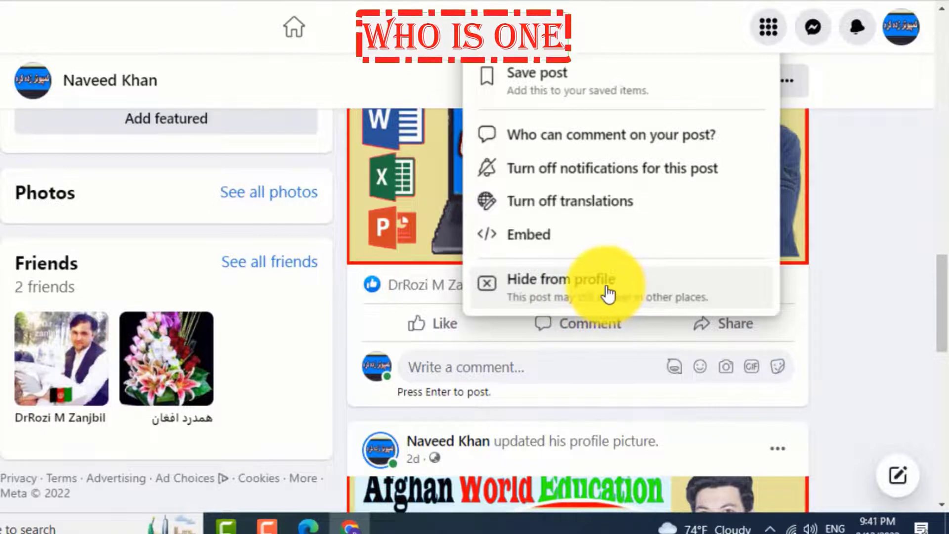
pyautogui.scroll(3, 608, 293)
pyautogui.click(778, 162)
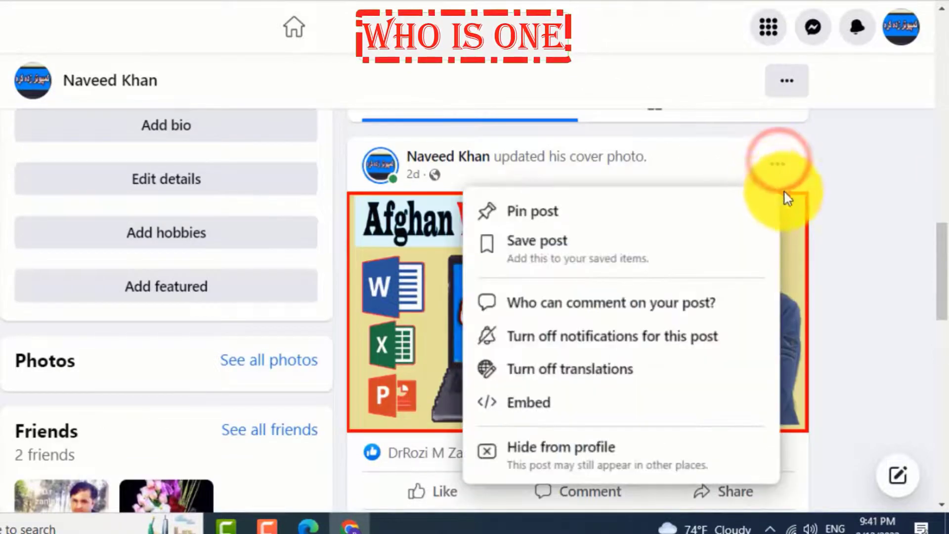
pyautogui.click(502, 215)
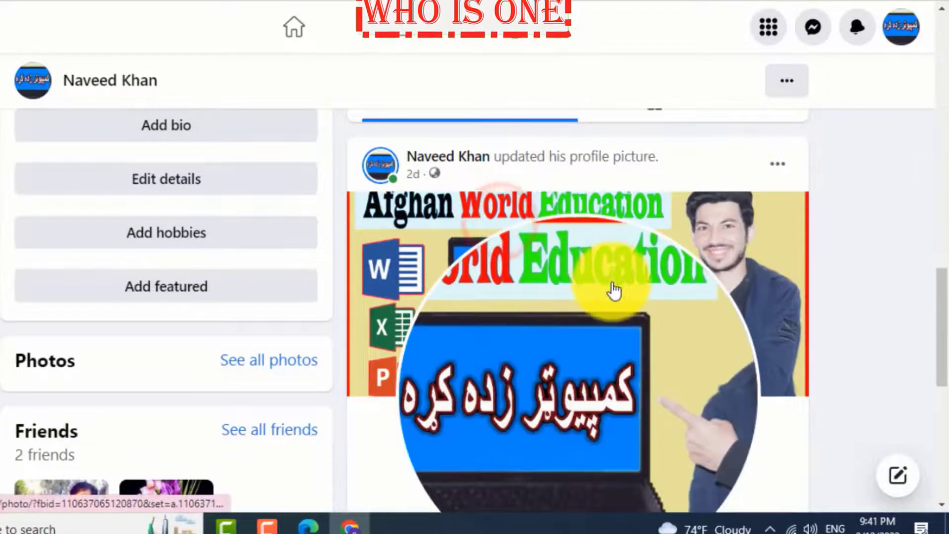
pyautogui.scroll(3, 614, 291)
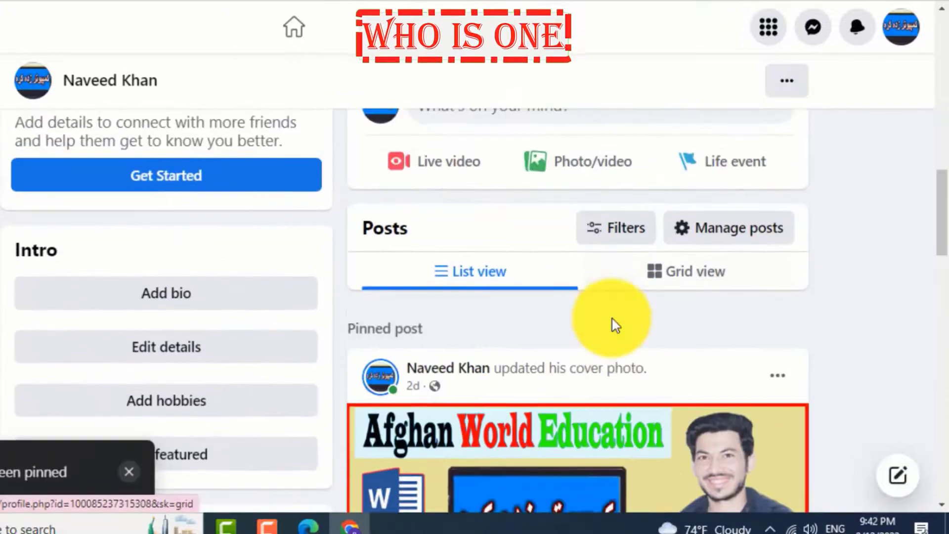
pyautogui.scroll(-3, 615, 325)
# - Open the View As preview to see the profile as the public sees it
pyautogui.scroll(8, 613, 324)
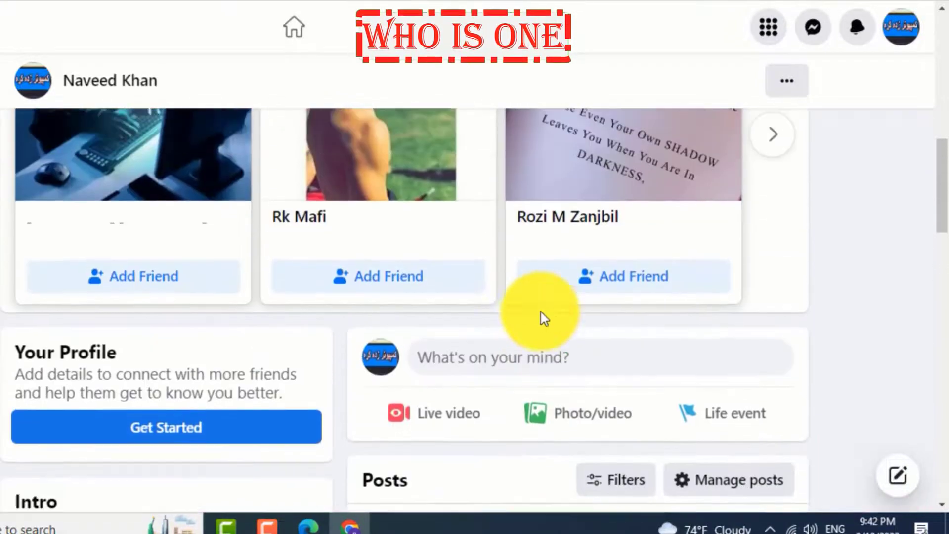
pyautogui.scroll(7, 568, 307)
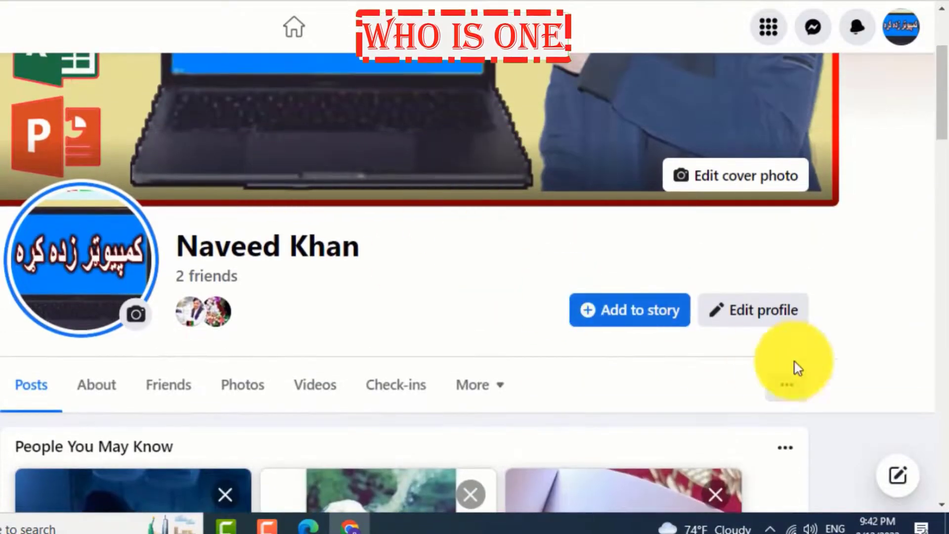
pyautogui.click(787, 385)
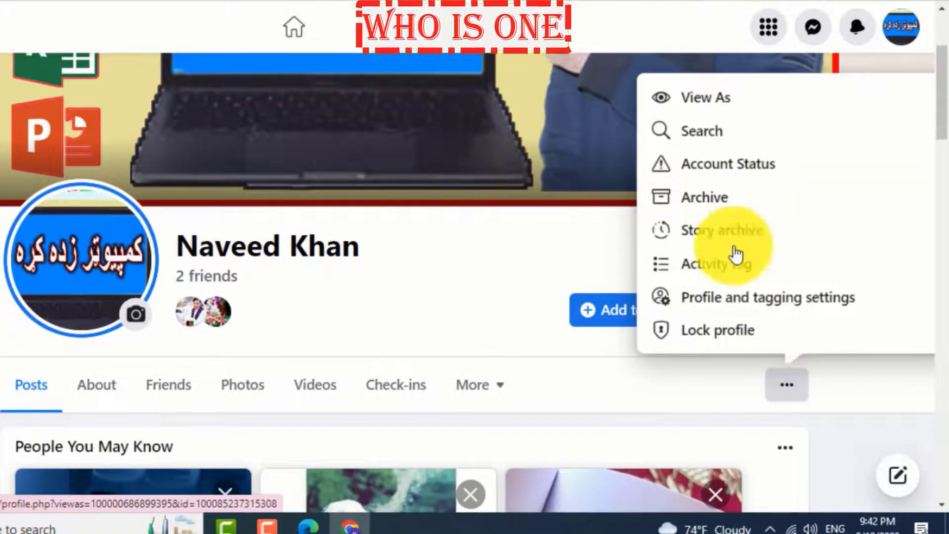
pyautogui.click(697, 99)
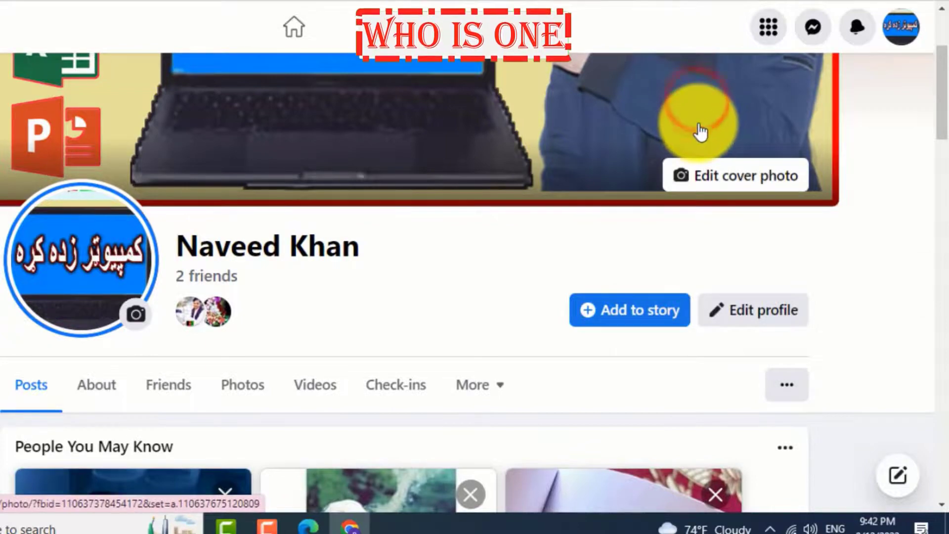
pyautogui.scroll(-6, 544, 174)
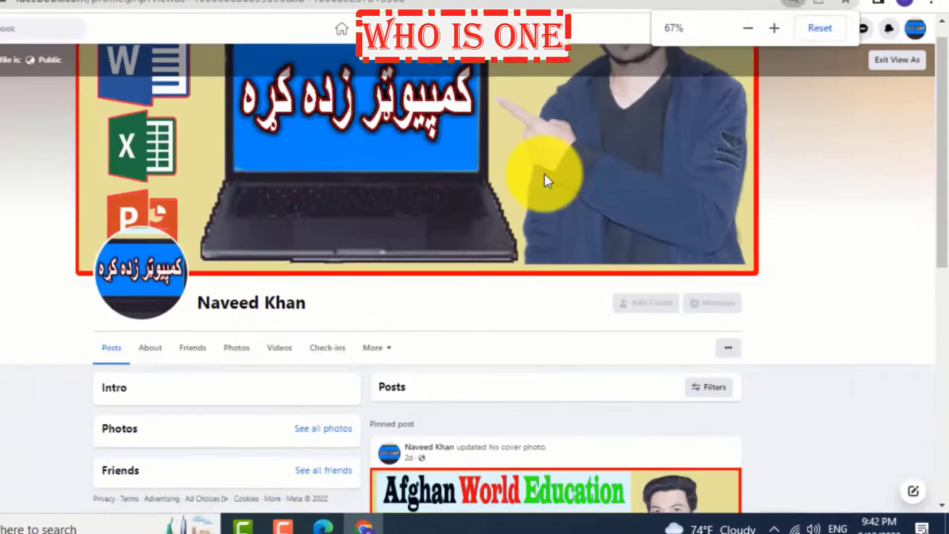
# - Examine the pinned post and the other posts in the public preview, and return to the home feed
pyautogui.scroll(-3, 544, 182)
pyautogui.scroll(4, 544, 188)
pyautogui.scroll(-3, 545, 193)
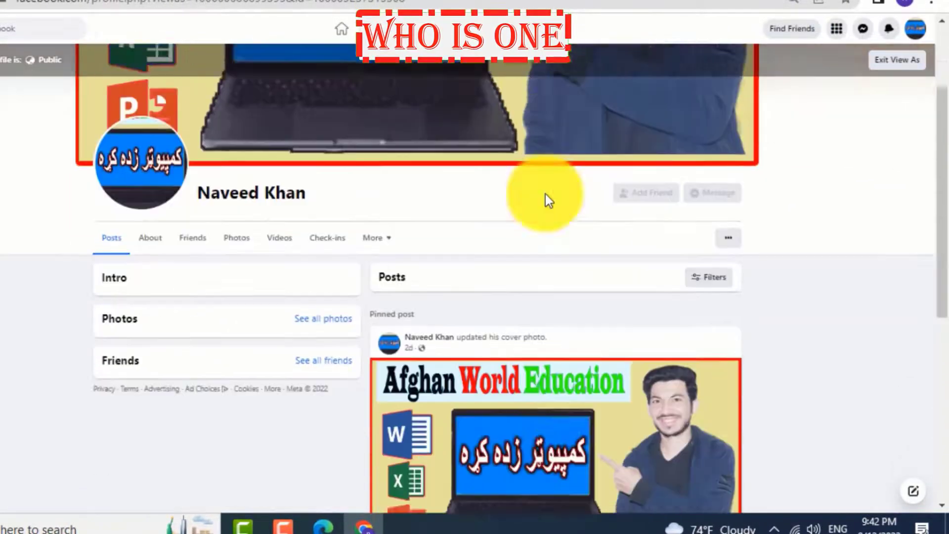
pyautogui.scroll(-5, 545, 193)
pyautogui.scroll(8, 546, 200)
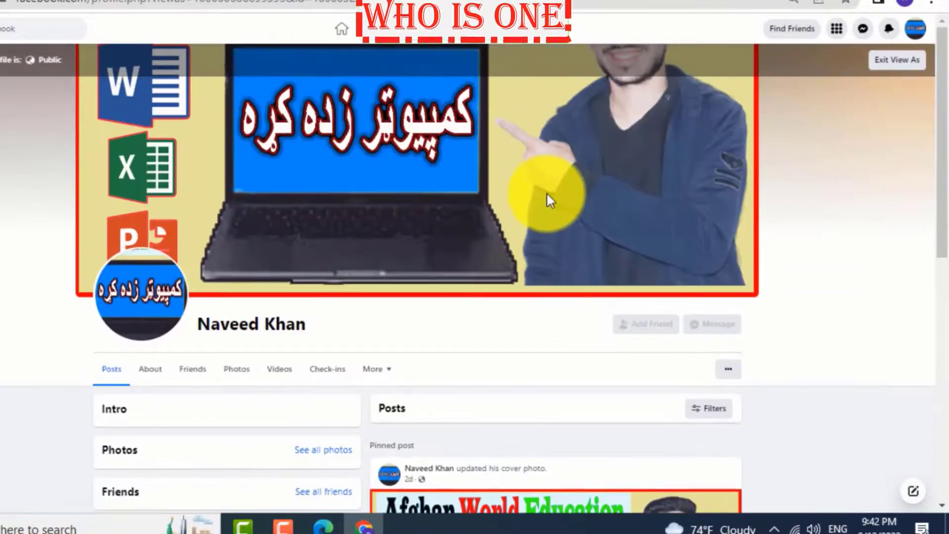
pyautogui.scroll(-5, 548, 194)
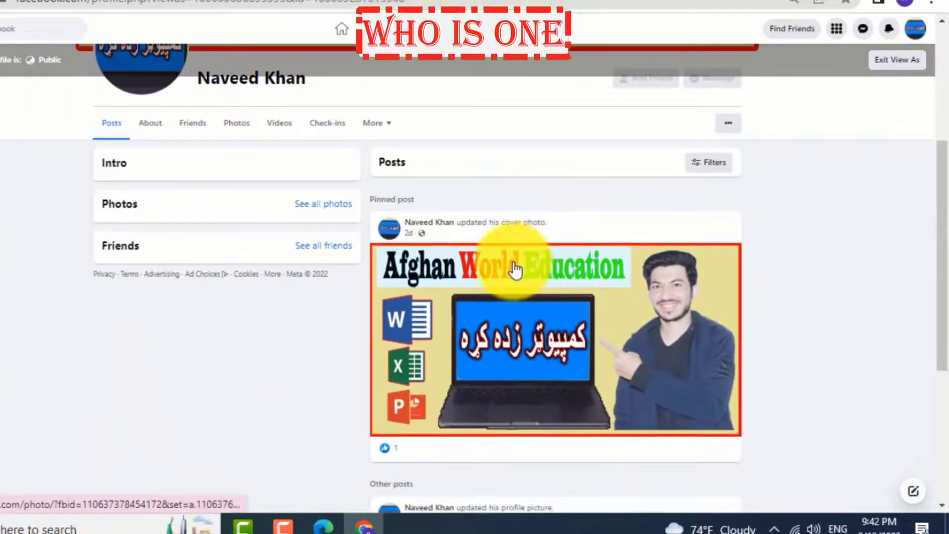
pyautogui.scroll(-3, 434, 267)
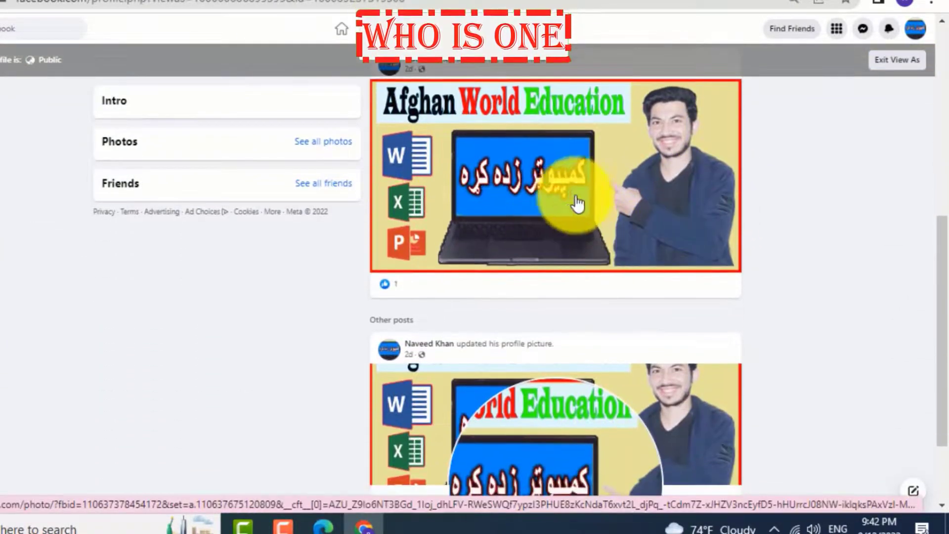
pyautogui.scroll(-2, 563, 207)
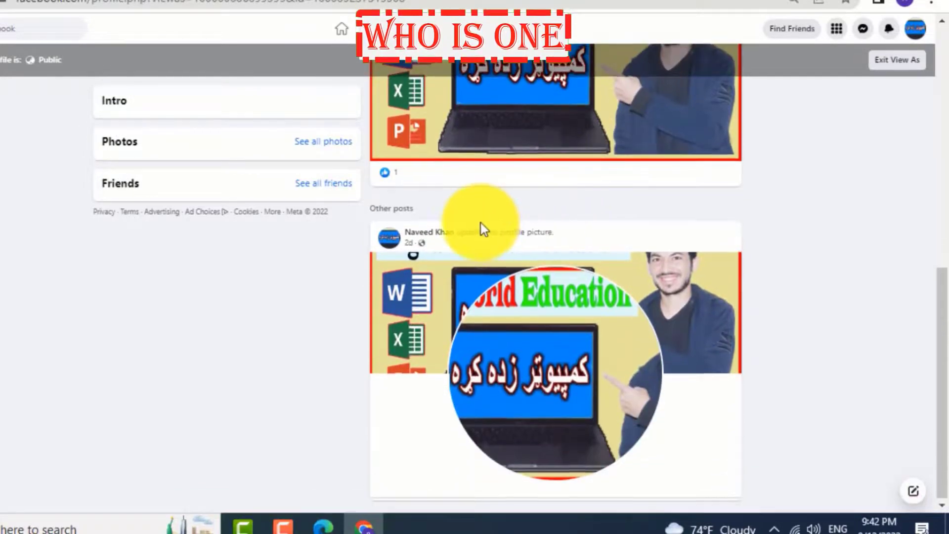
pyautogui.scroll(4, 474, 233)
pyautogui.scroll(-4, 467, 230)
pyautogui.scroll(5, 464, 217)
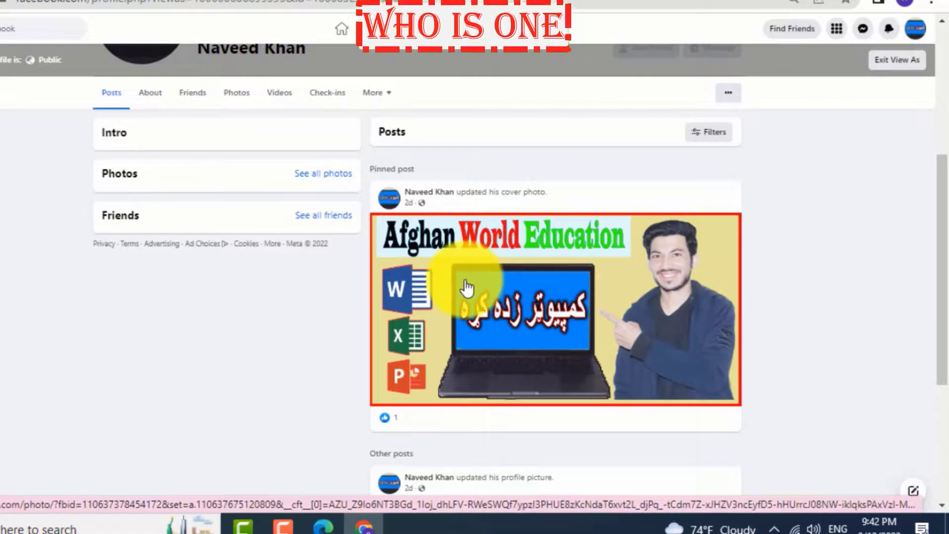
pyautogui.scroll(5, 467, 286)
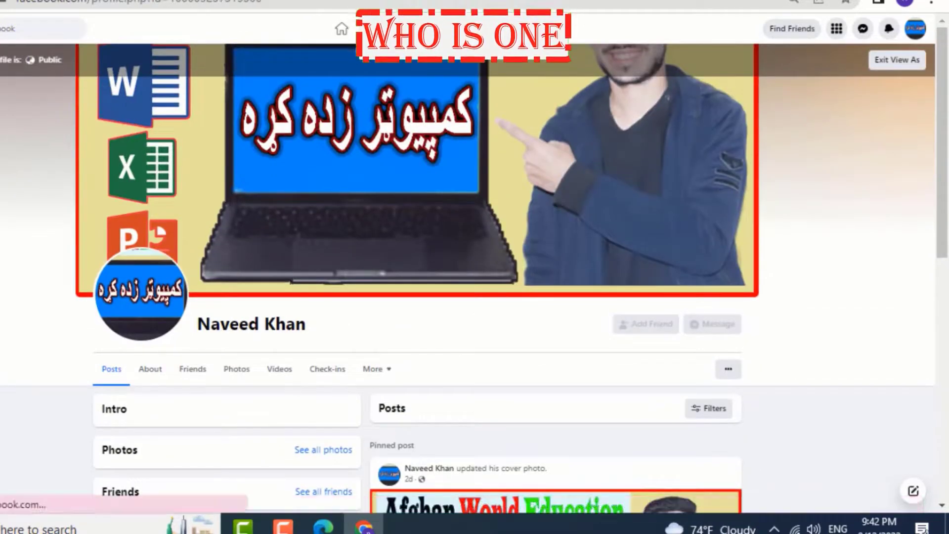
pyautogui.click(341, 29)
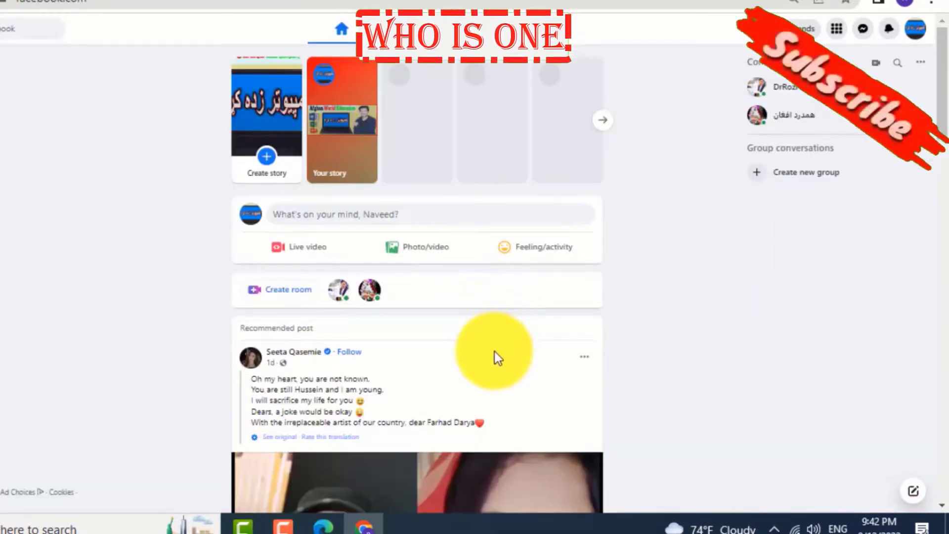